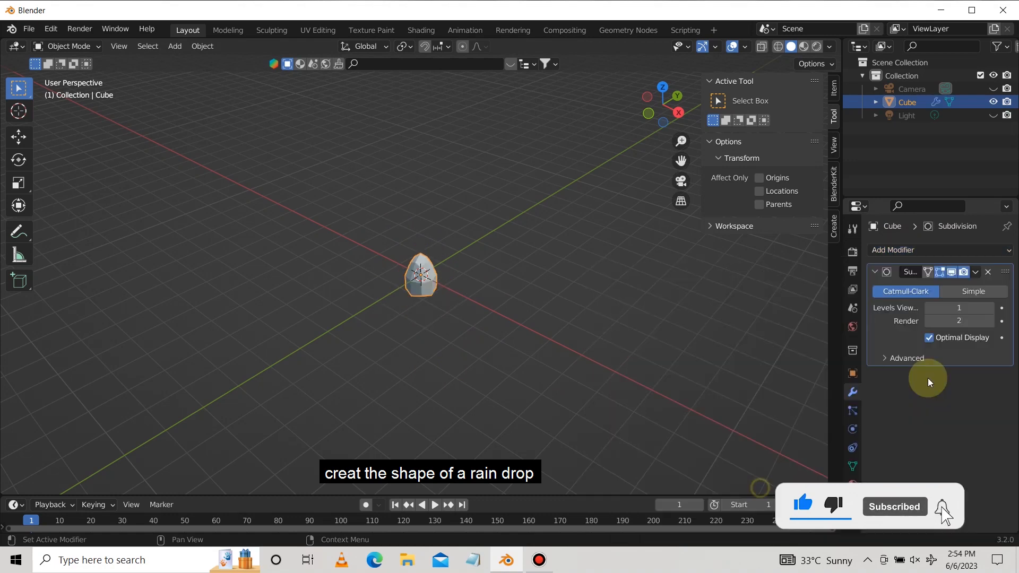
Set the cube's Subdivision viewport level to 2 and shade the object smooth
click(984, 308)
right_click(422, 278)
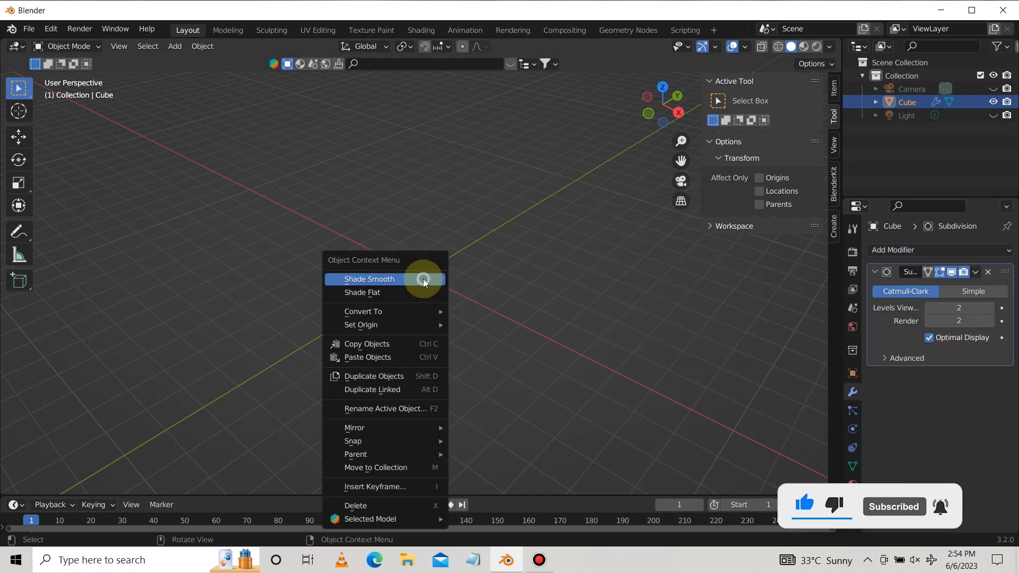
click(422, 278)
Rename the cube as "rain drop" and hide it in the viewport
key(Tab)
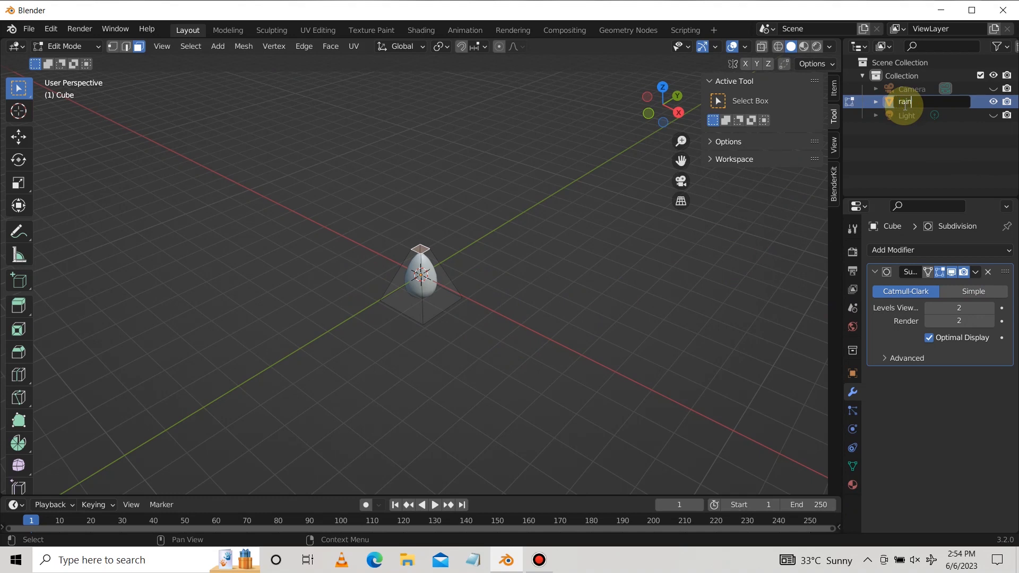
text(p)
key(Return)
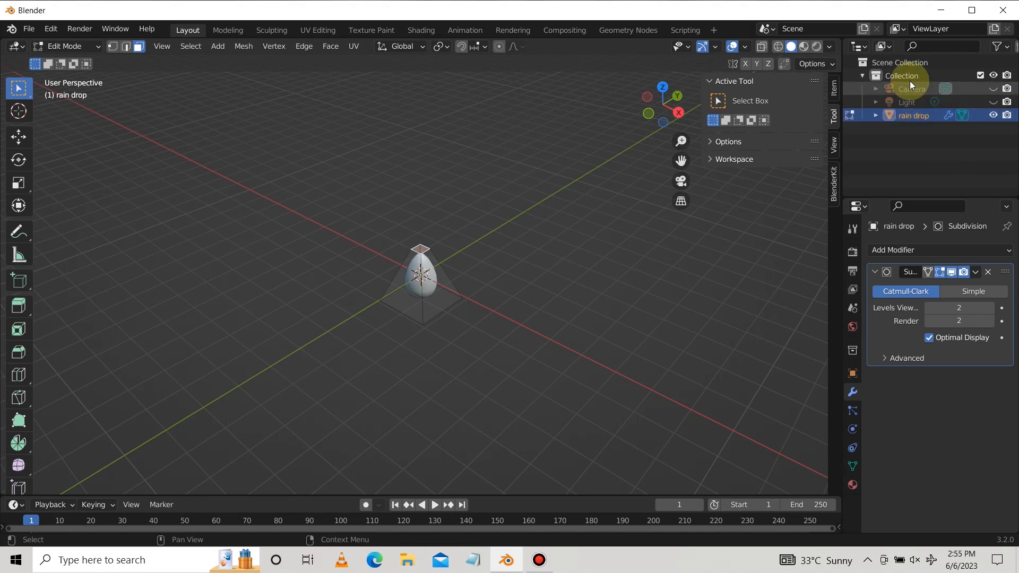
key(Tab)
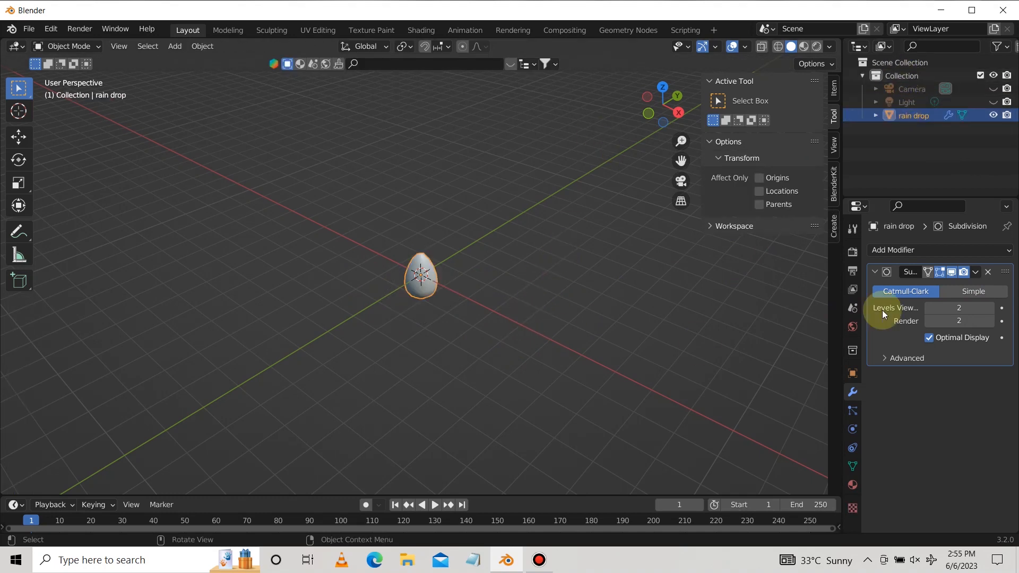
click(994, 116)
Add a plane at the origin and scale it up to about 3.4 times its size
key(shift+a)
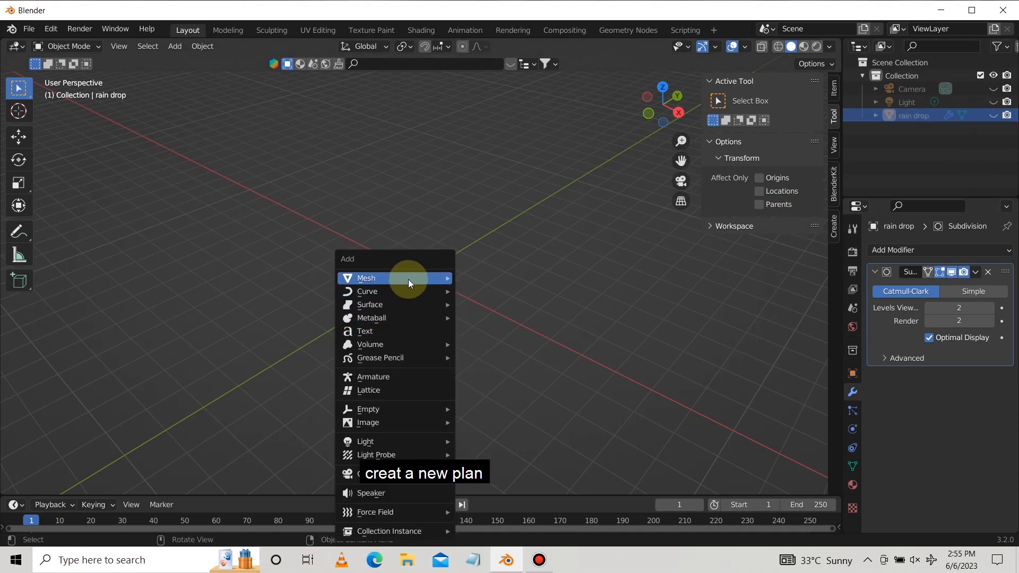
mouse_move(409, 278)
click(481, 275)
key(s)
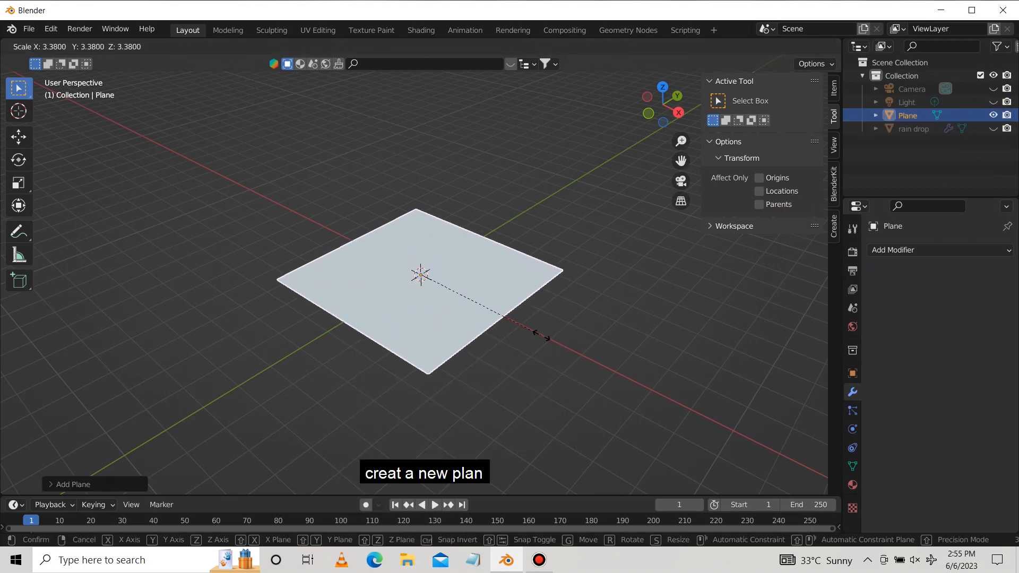
click(548, 342)
Duplicate the plane in the right view and move the copy straight up along Z, well above the original
key(KP_3)
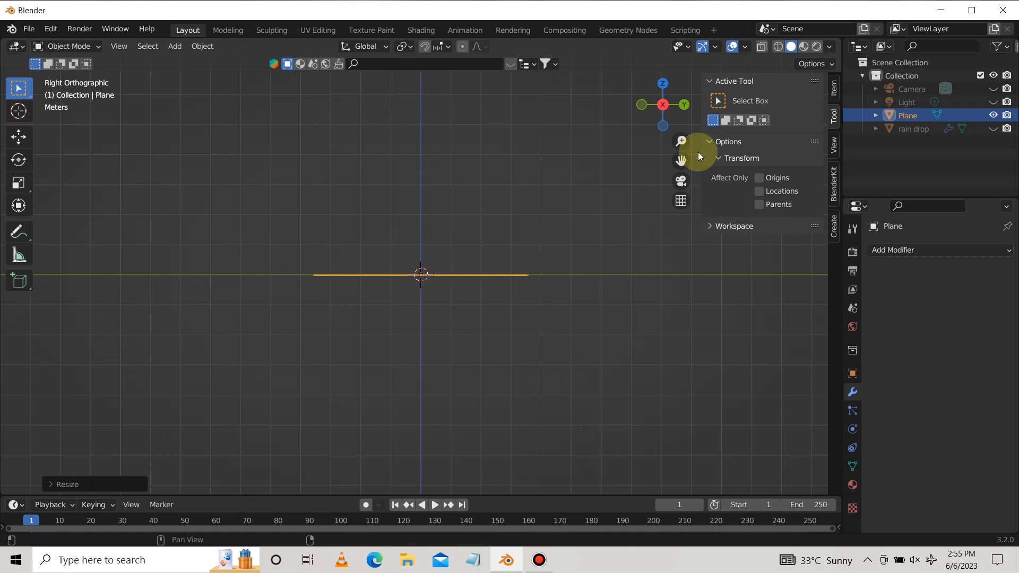
drag(681, 160, 684, 163)
key(shift+d)
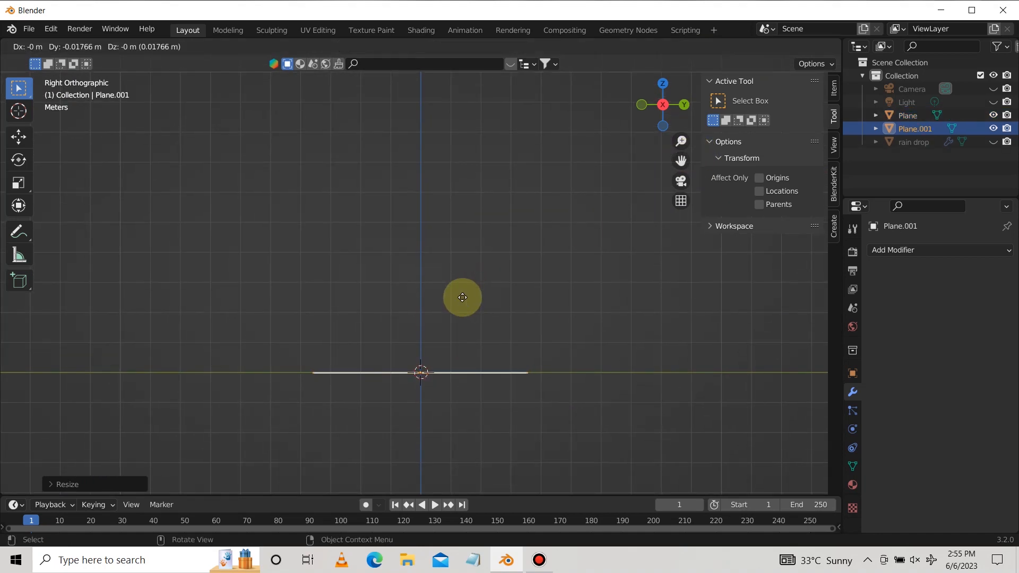
right_click(356, 301)
click(28, 137)
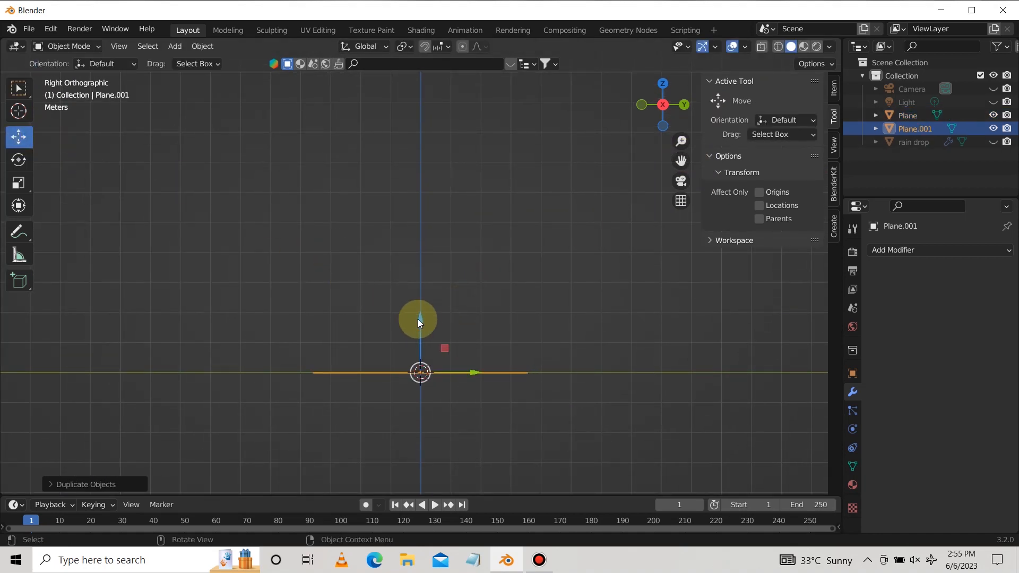
drag(418, 319, 466, 104)
drag(662, 105, 495, 312)
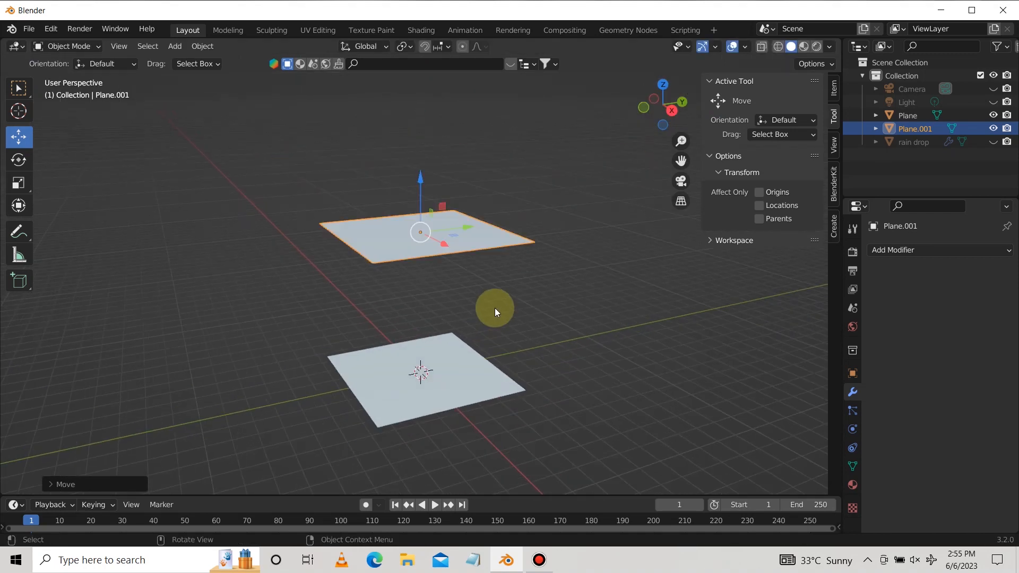
Add an emitter particle system to the upper plane and set its particle number to 2000
click(417, 370)
drag(681, 161, 680, 117)
scroll(489, 327, up, 2)
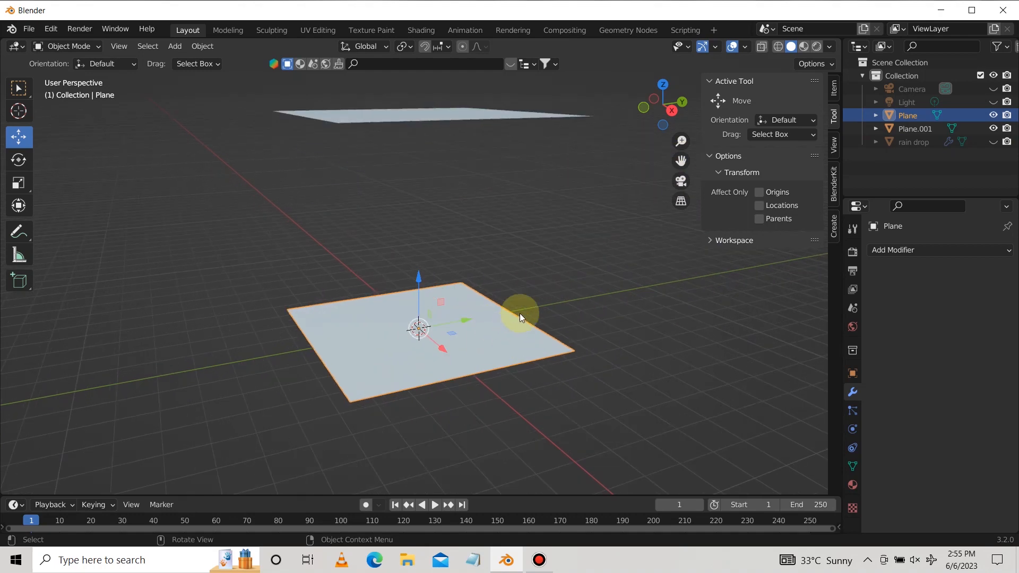
drag(680, 160, 681, 169)
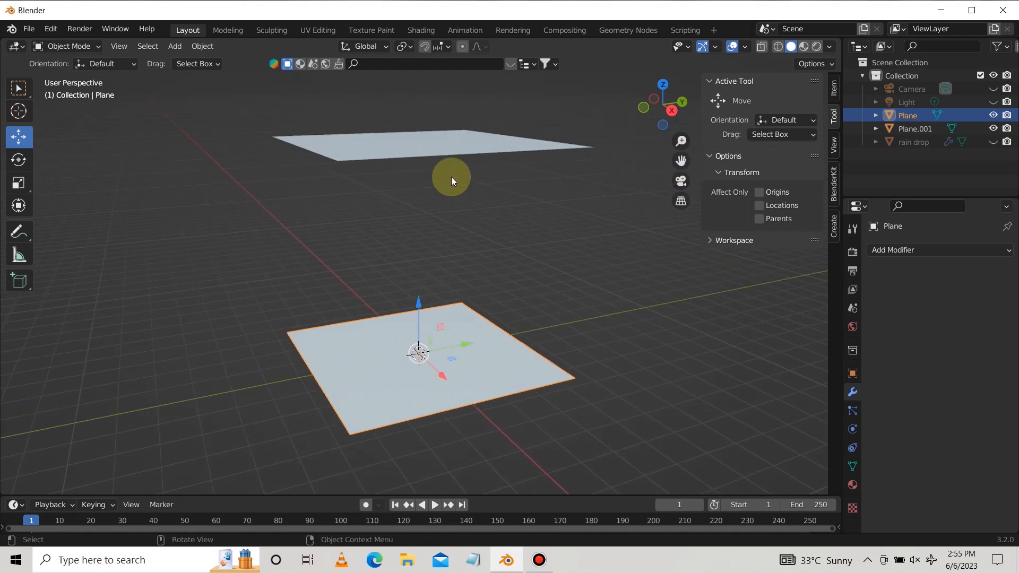
click(447, 154)
click(853, 410)
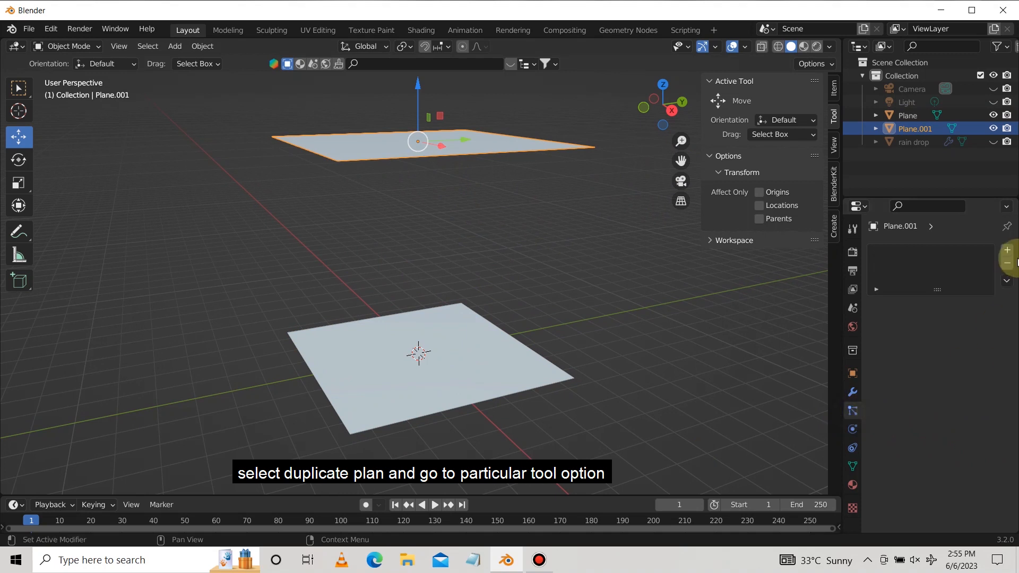
click(1006, 250)
click(959, 368)
text(2000)
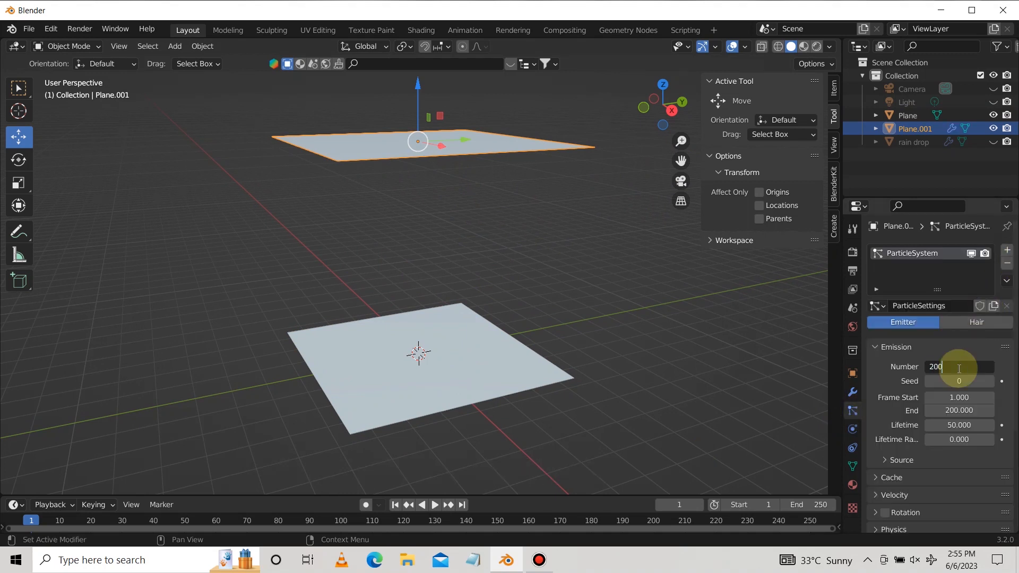
key(Return)
Set the particle emission to start at frame -100 and end at frame 100
click(959, 397)
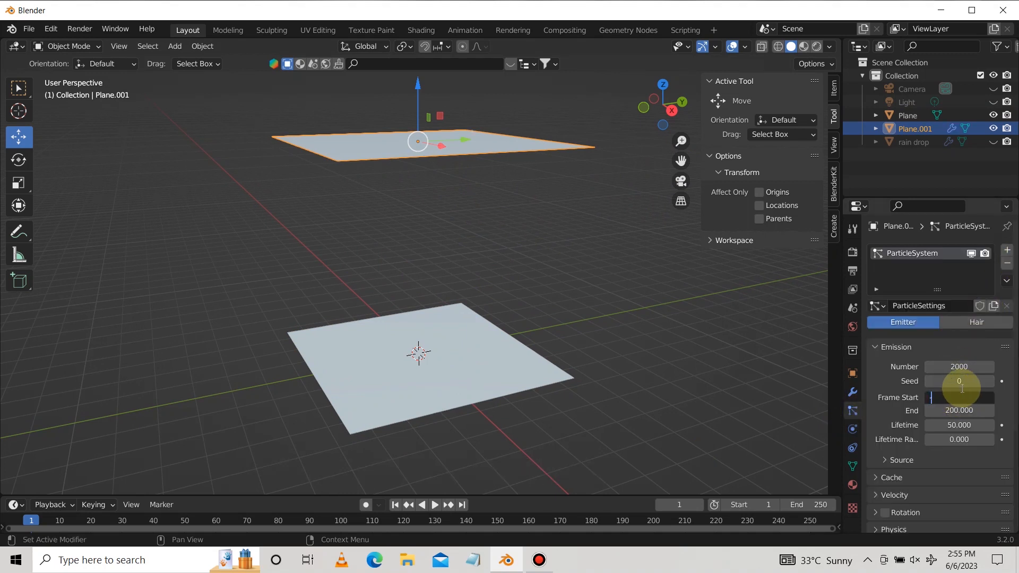
text(-100)
click(960, 409)
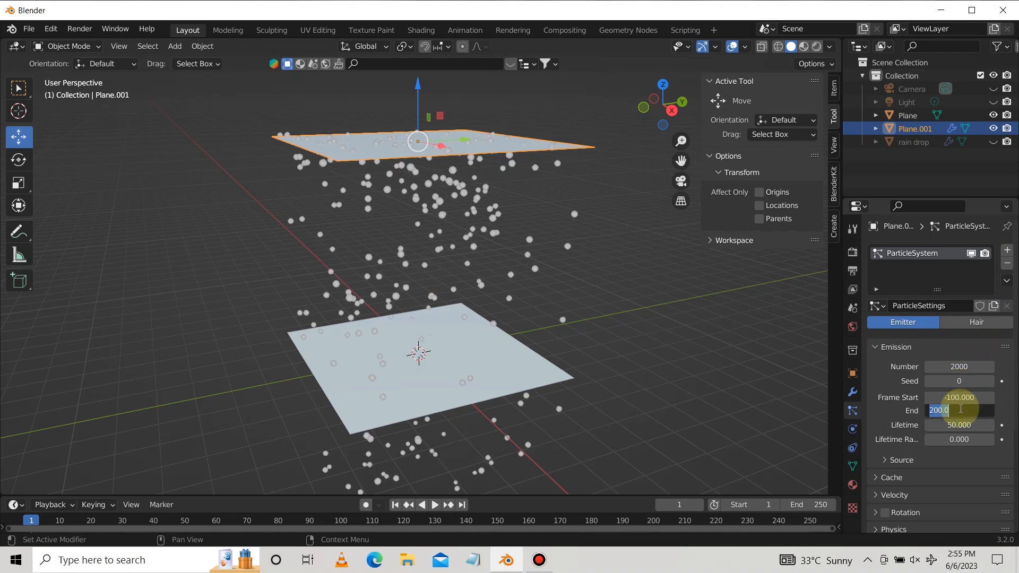
text(100)
key(Return)
Render the particles as Object with rain drop as the instance object, and play the animation briefly
scroll(902, 488, down, 4)
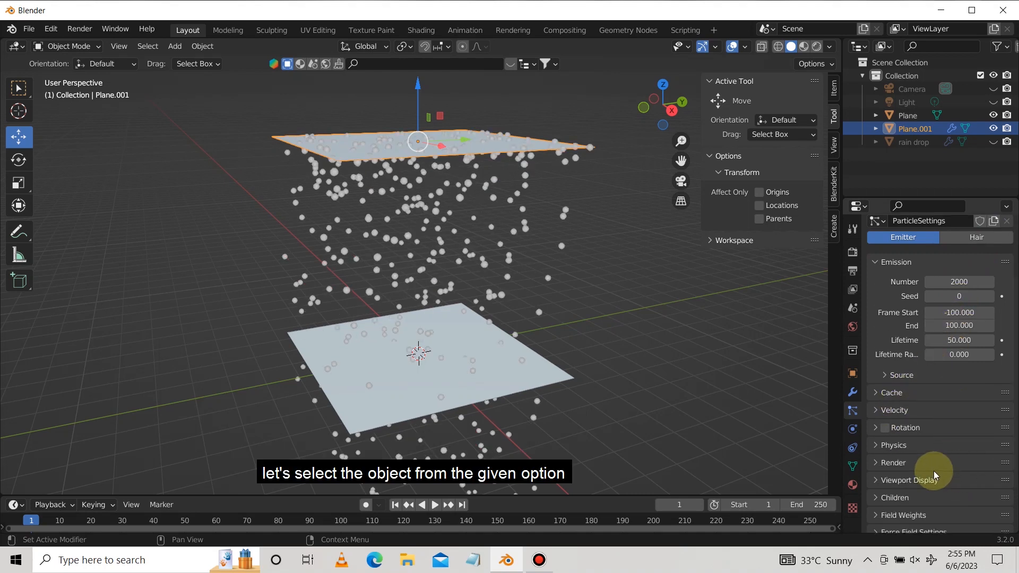
click(902, 465)
click(981, 483)
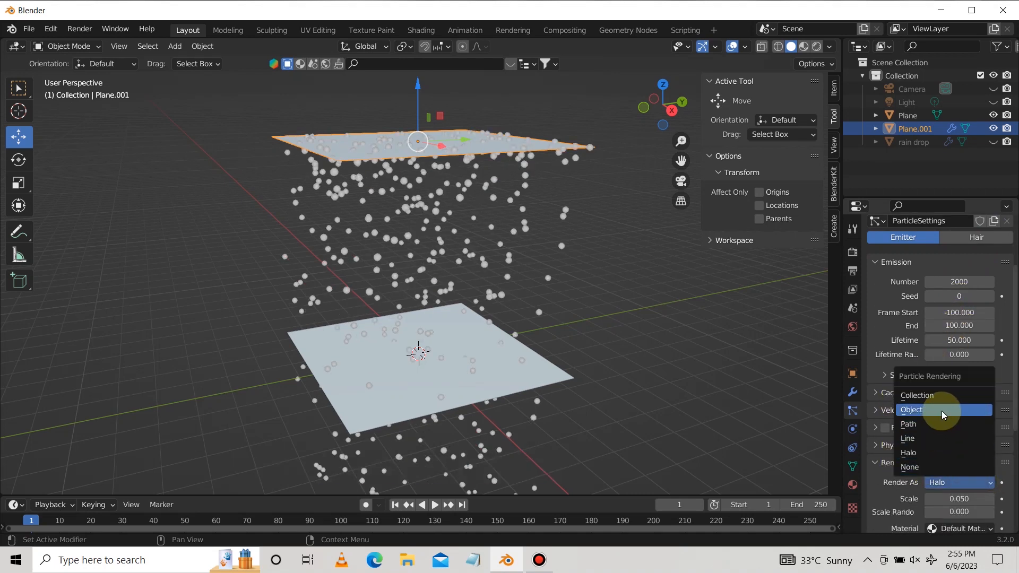
click(942, 410)
scroll(956, 459, down, 4)
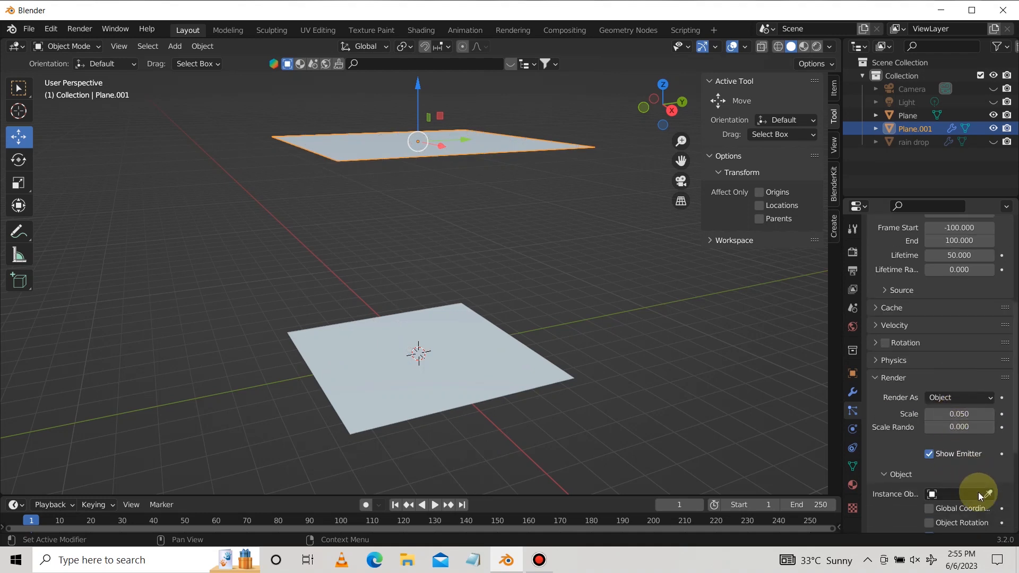
click(980, 495)
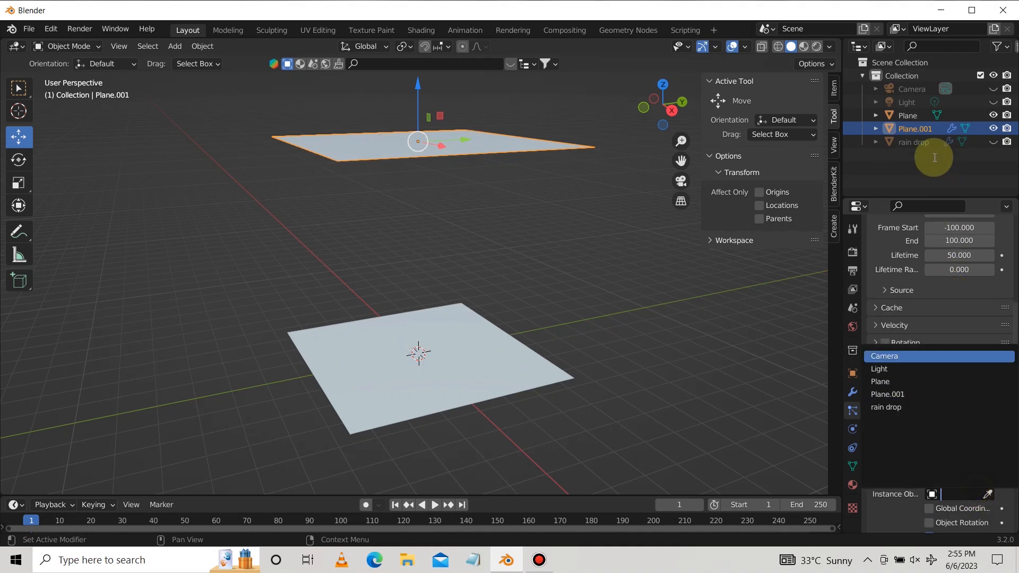
click(926, 407)
click(434, 505)
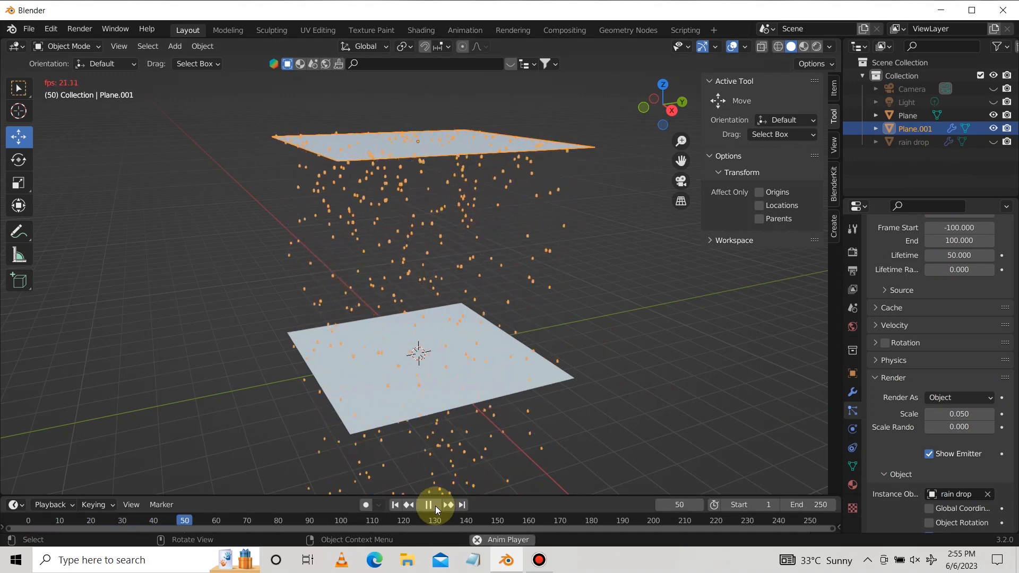
click(434, 505)
Add Collision physics with Kill Particles enabled to the ground plane, and play the animation from the first frame
click(550, 379)
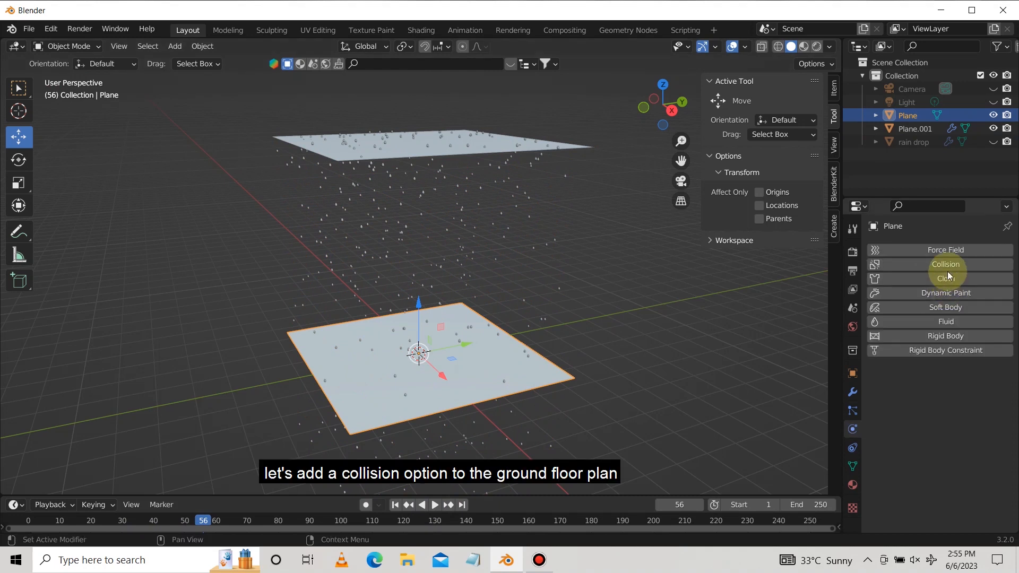
click(939, 264)
click(928, 461)
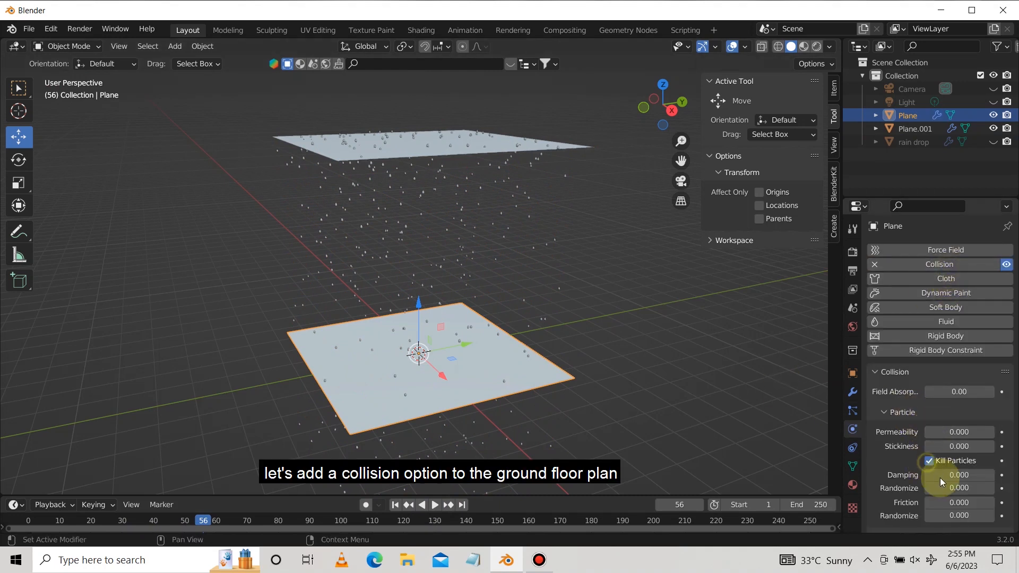
click(396, 505)
click(435, 505)
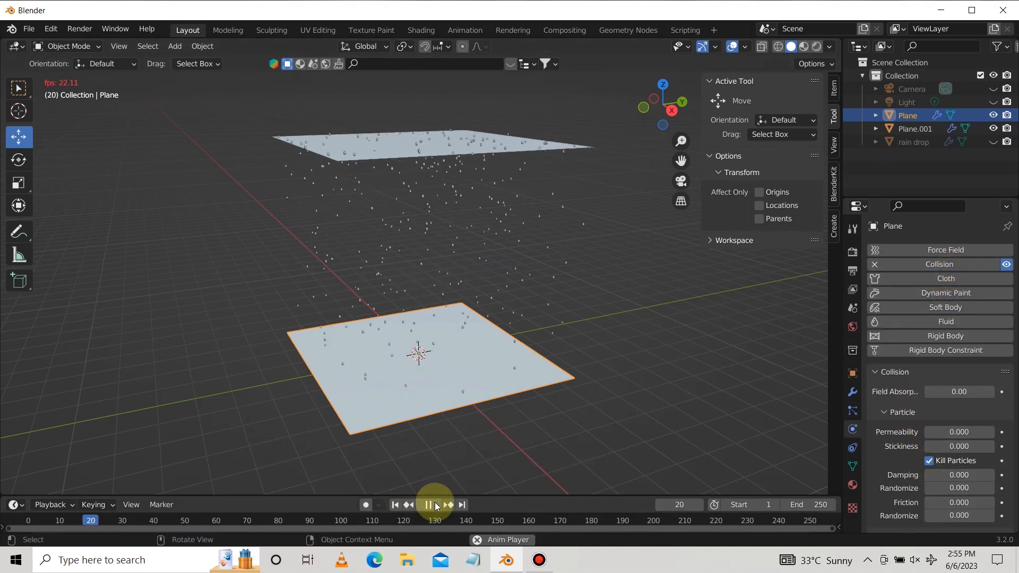
click(434, 505)
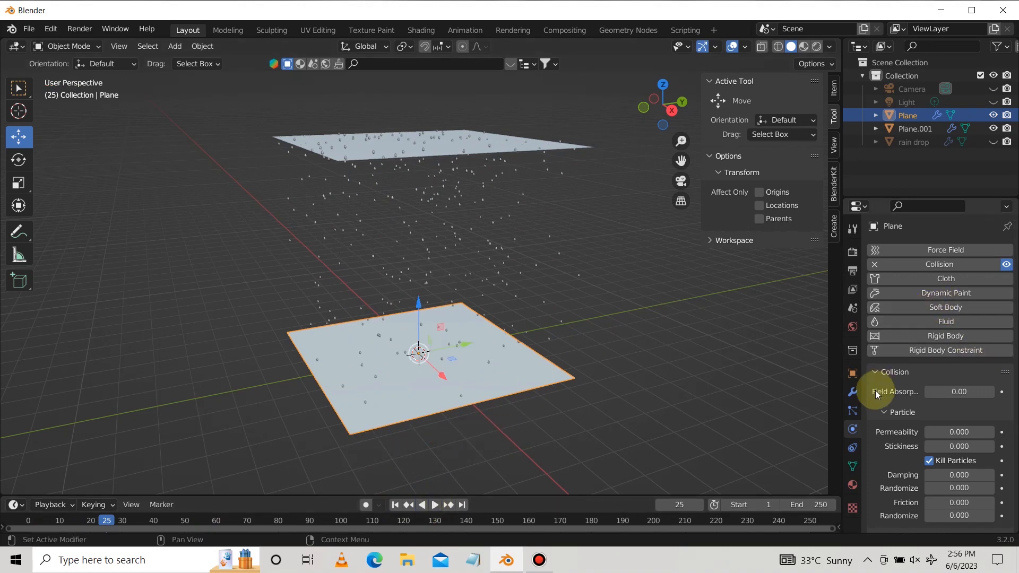
Add a Dynamic Paint canvas to the ground plane and set its surface type to Waves
click(897, 372)
click(953, 293)
click(951, 417)
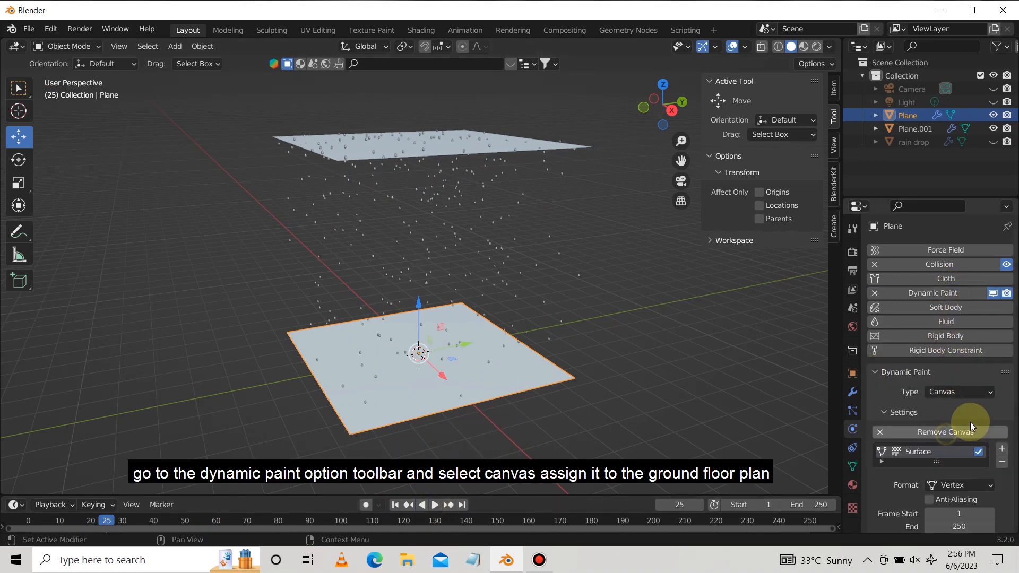
scroll(970, 422, down, 5)
click(952, 454)
click(947, 512)
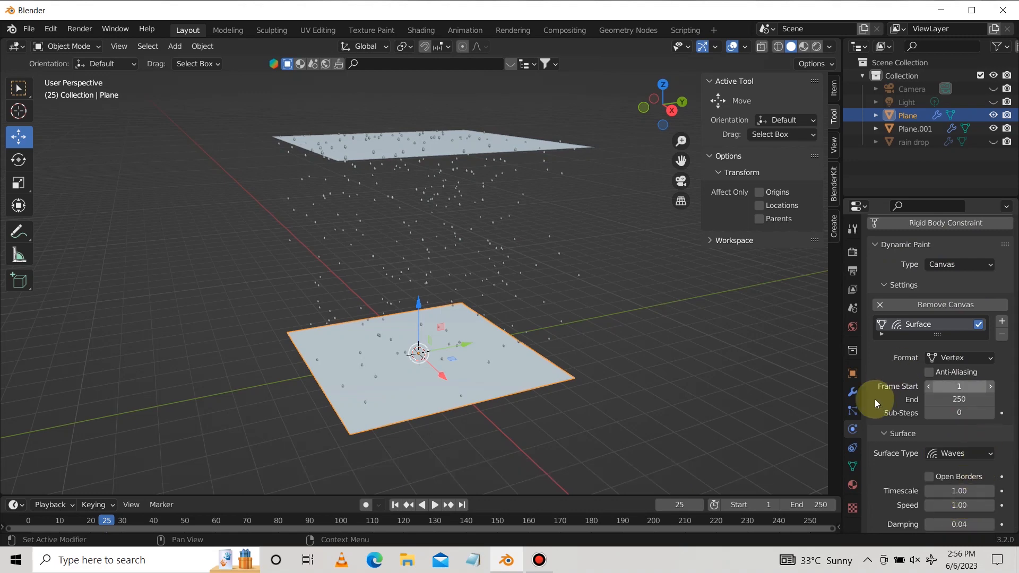
click(882, 246)
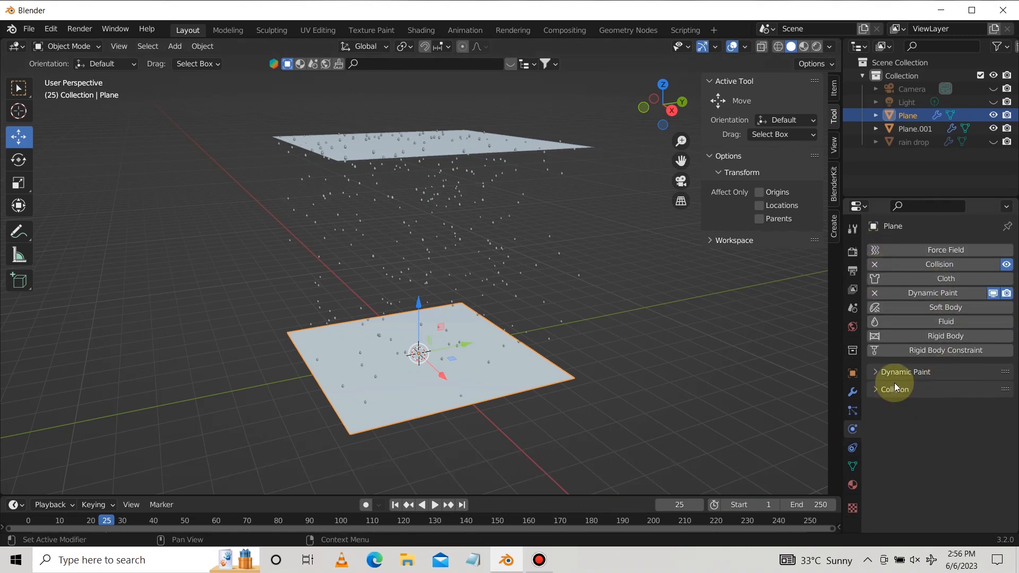
Play the animation briefly to check how the rain meets the ground plane
click(436, 506)
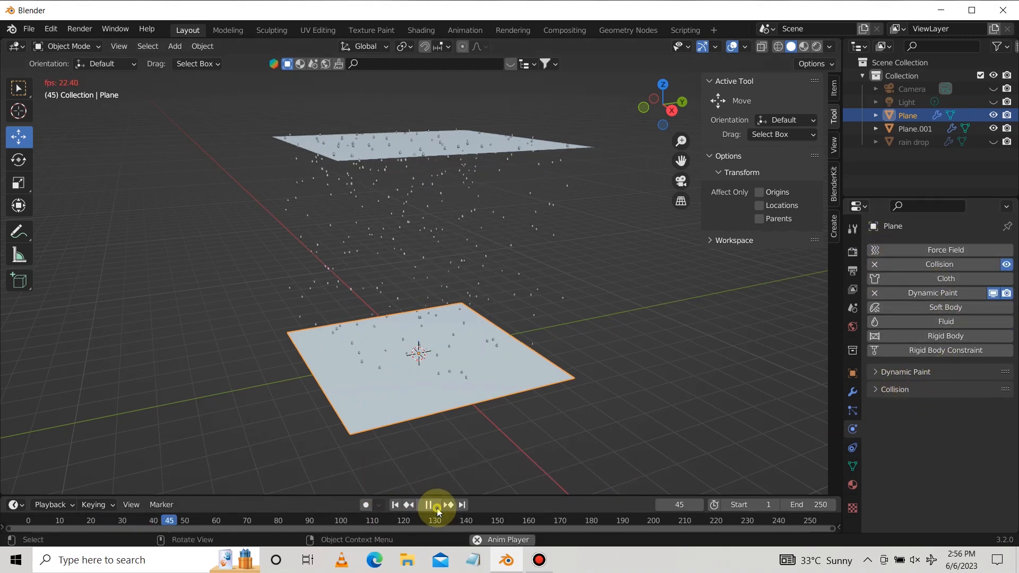
click(436, 506)
right_click(435, 387)
click(390, 292)
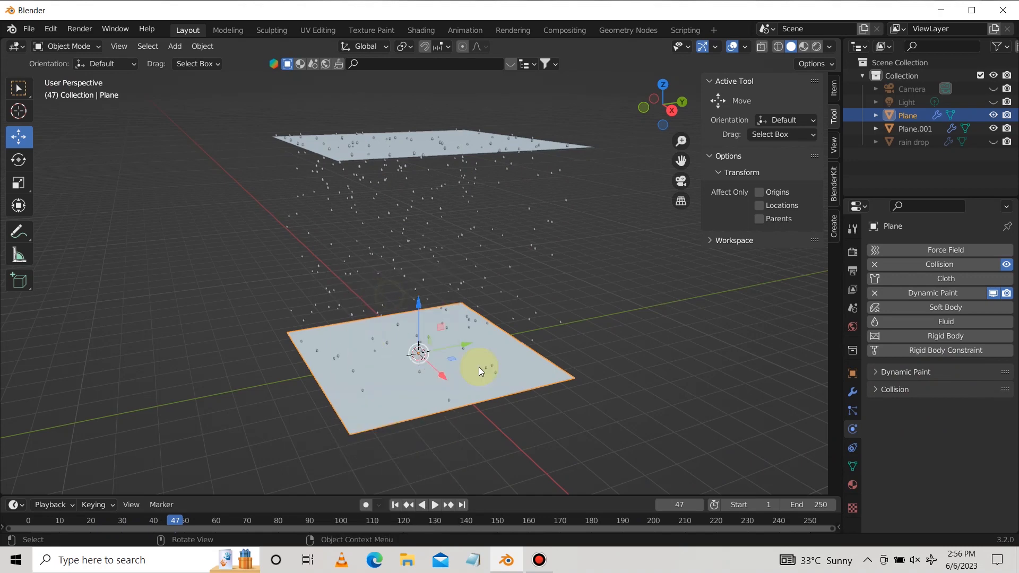
Add Dynamic Paint physics of type Brush to the upper plane and create the brush
click(427, 148)
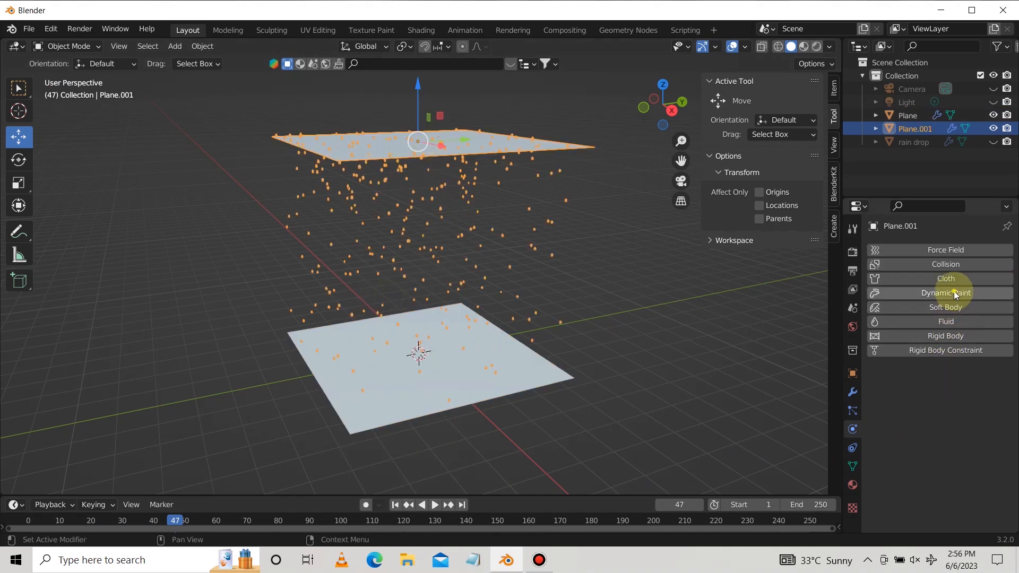
click(925, 374)
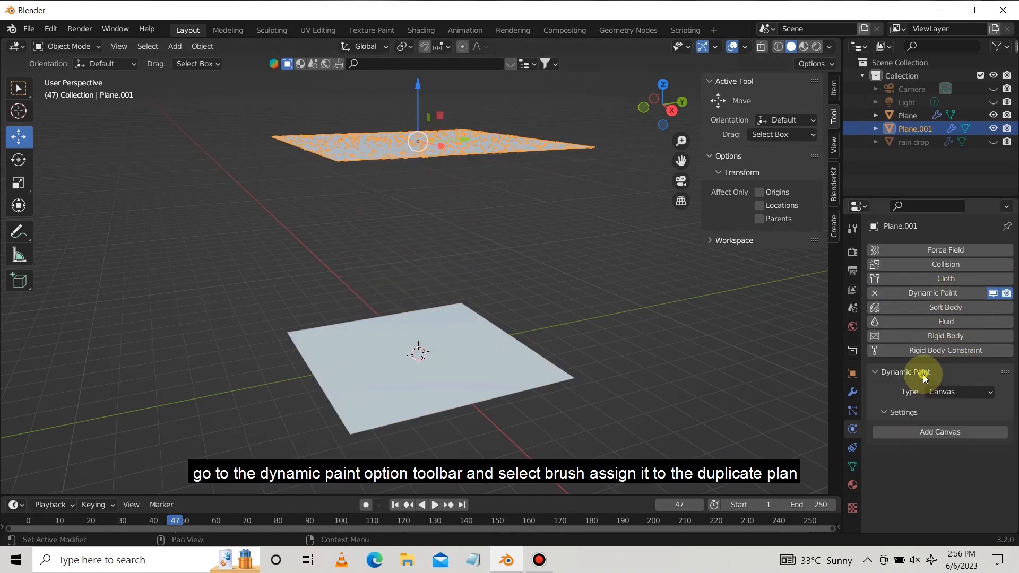
click(947, 391)
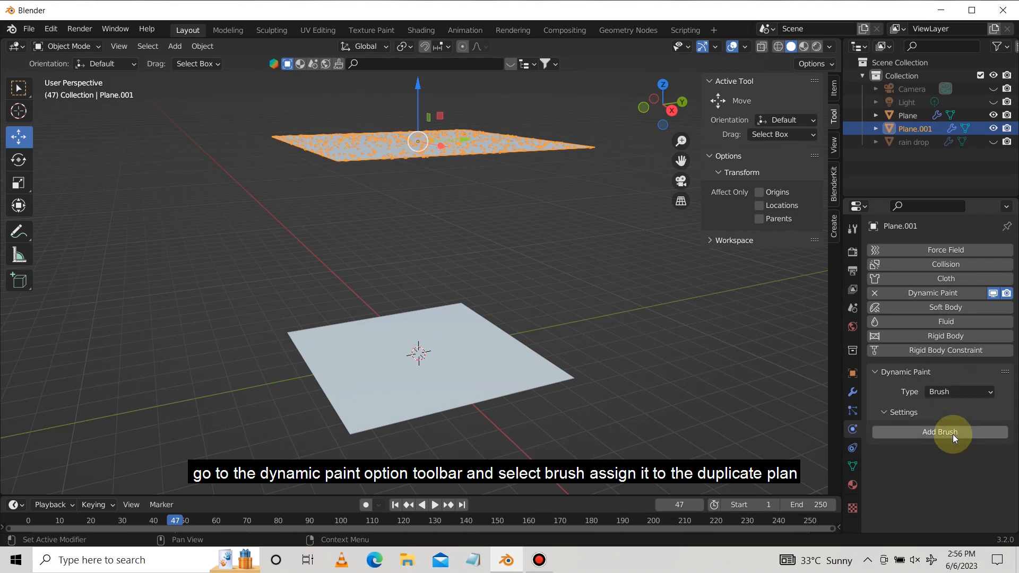
click(953, 434)
Set the brush's paint source to Particle System and assign the upper plane's particle system to it
scroll(969, 467, down, 3)
click(958, 484)
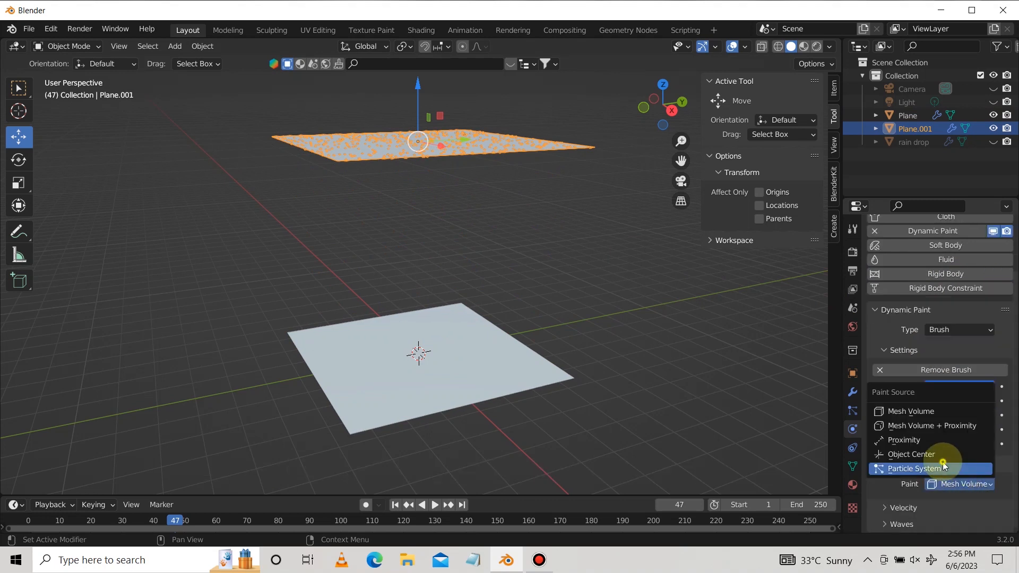
click(943, 467)
scroll(968, 489, down, 1)
click(959, 486)
click(906, 342)
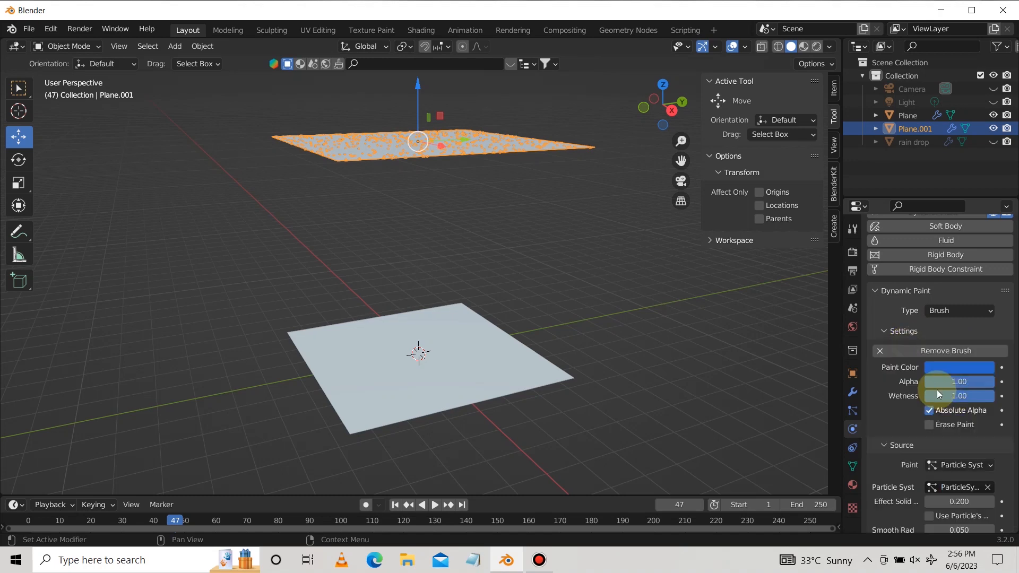
Replay the animation from the first frame and examine the selected ground plane for waves, comparing wireframe, solid and X-ray display
click(463, 404)
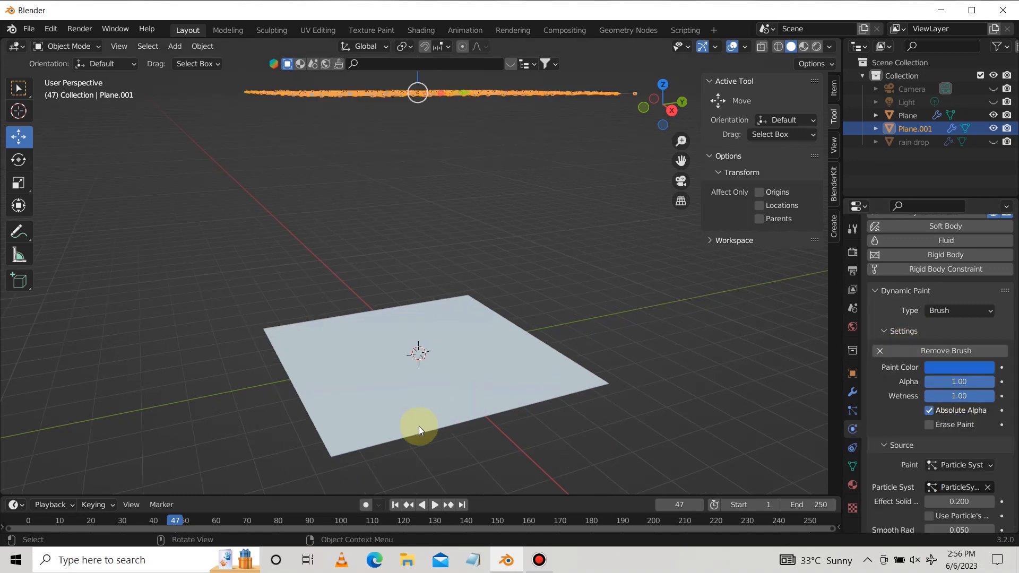
click(395, 505)
click(434, 508)
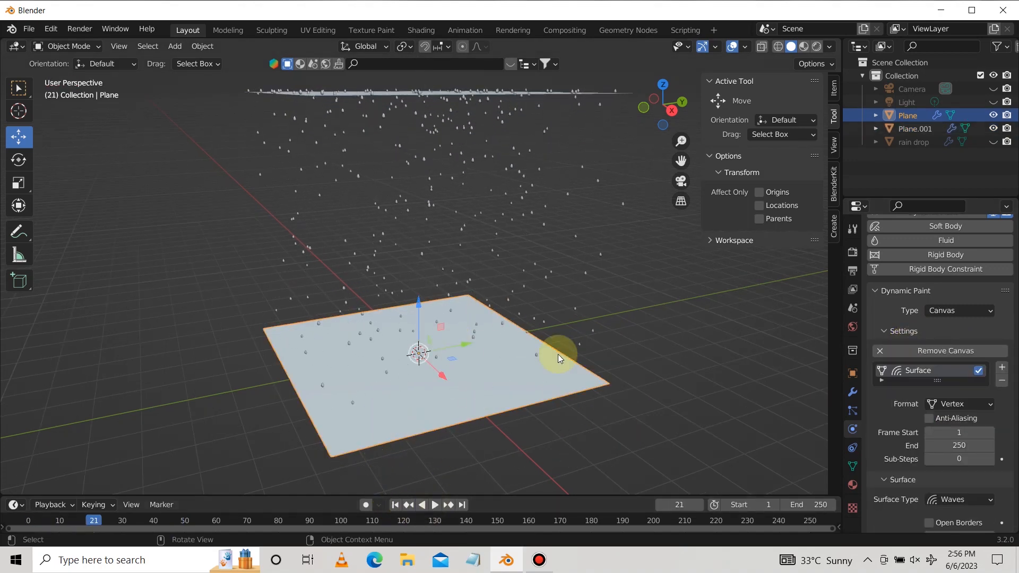
click(778, 47)
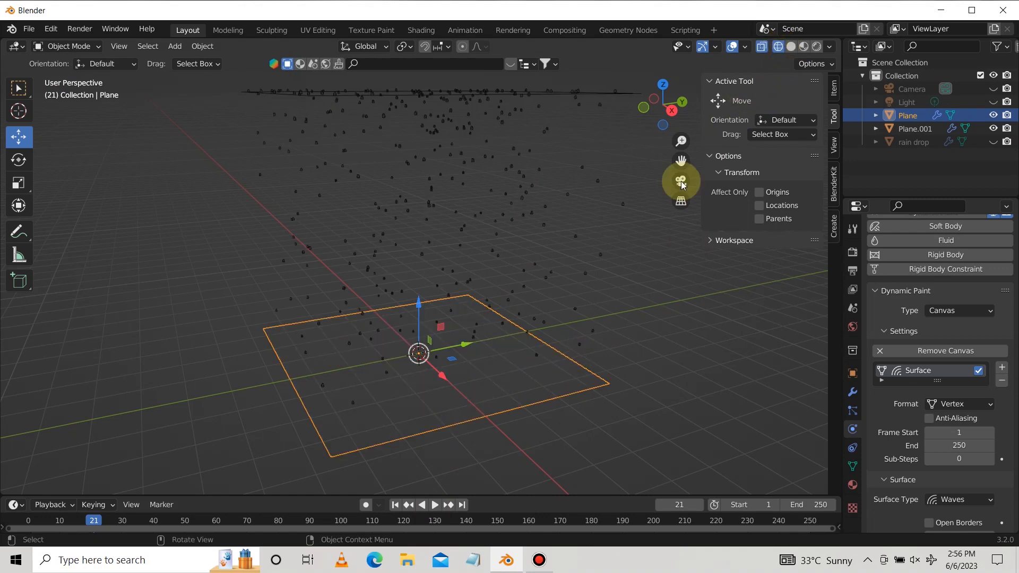
click(790, 47)
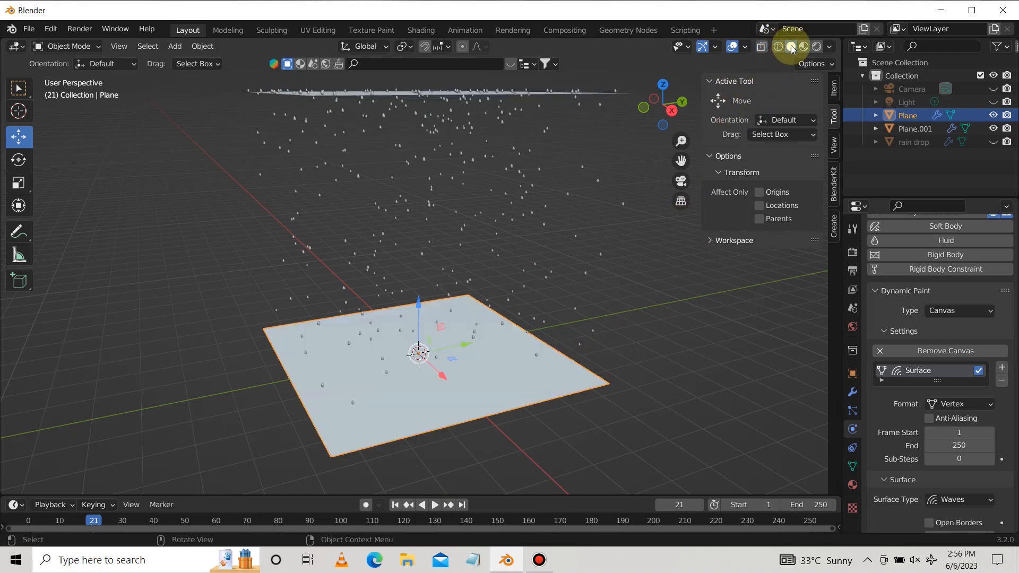
click(764, 48)
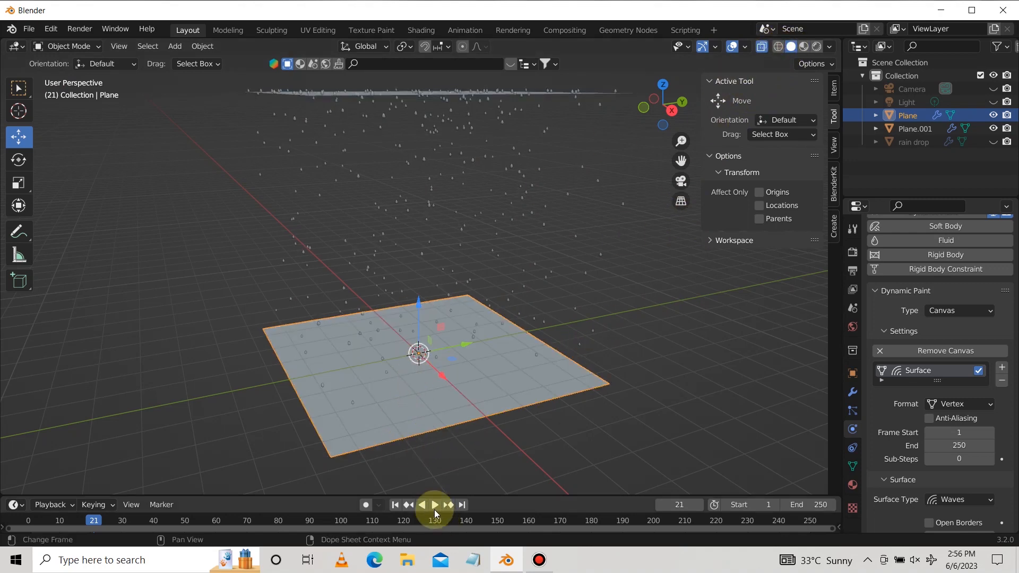
click(434, 507)
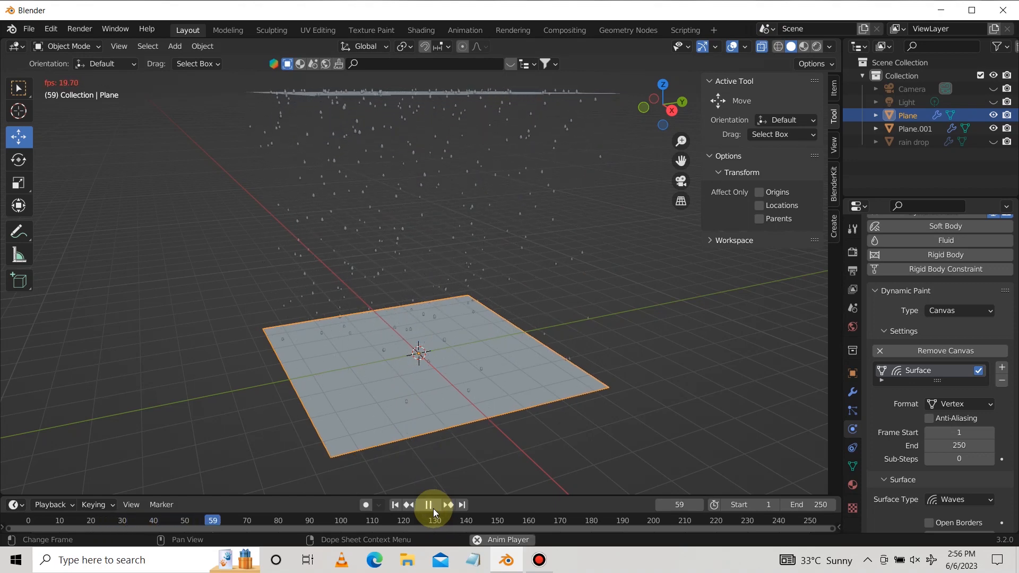
click(433, 508)
Subdivide the ground plane's mesh with 50 cuts and return to Object Mode
key(Tab)
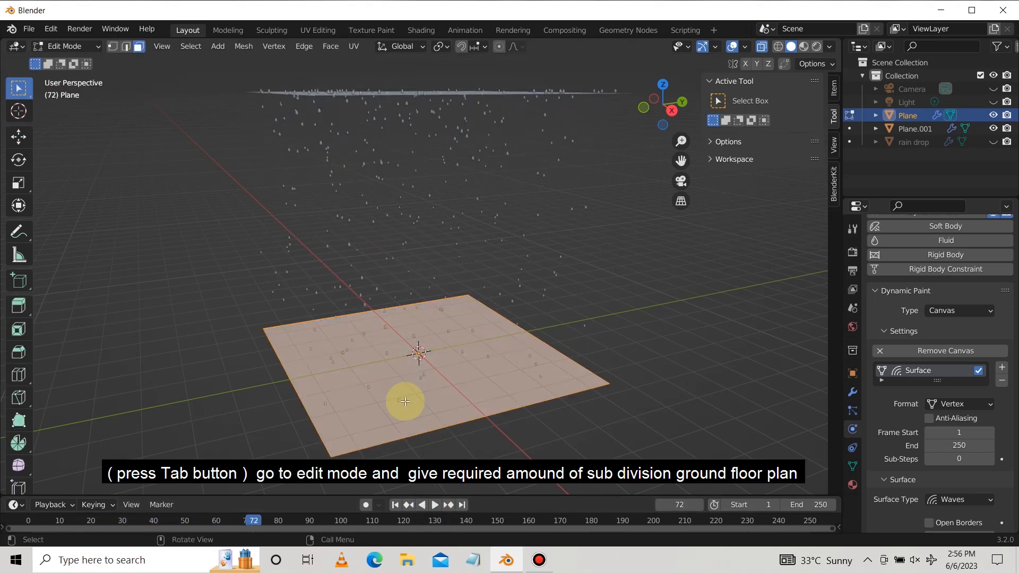
right_click(405, 402)
click(341, 300)
click(92, 483)
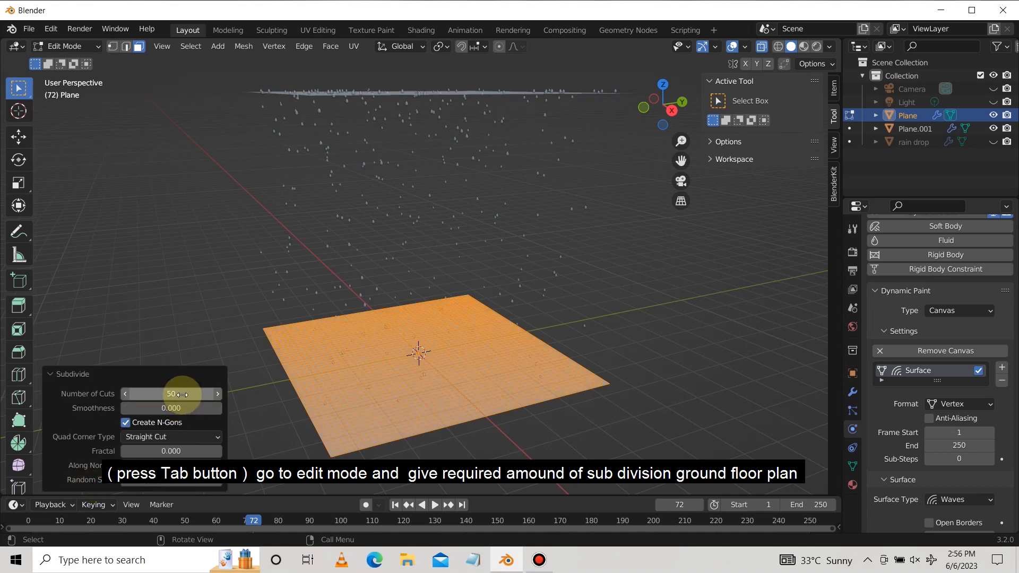
key(Tab)
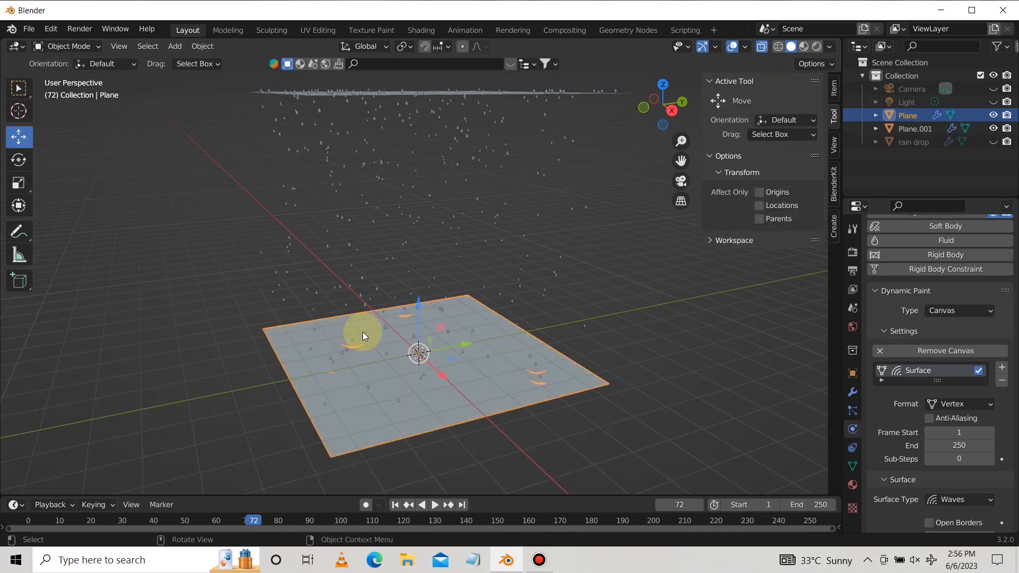
Play the animation to examine the waves on the ground plane in material preview and wireframe shading, ending in solid shading
click(437, 504)
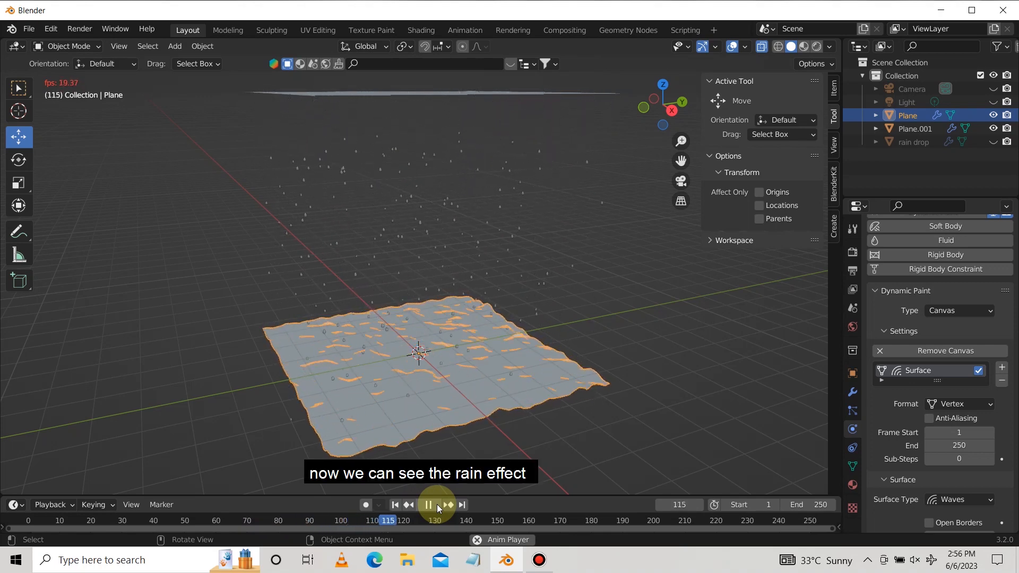
click(437, 504)
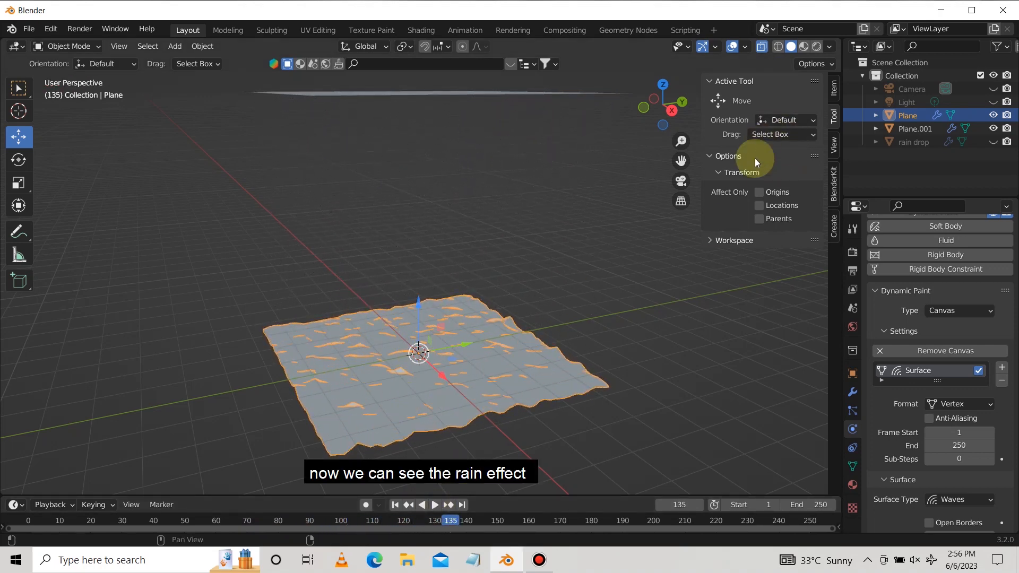
click(802, 48)
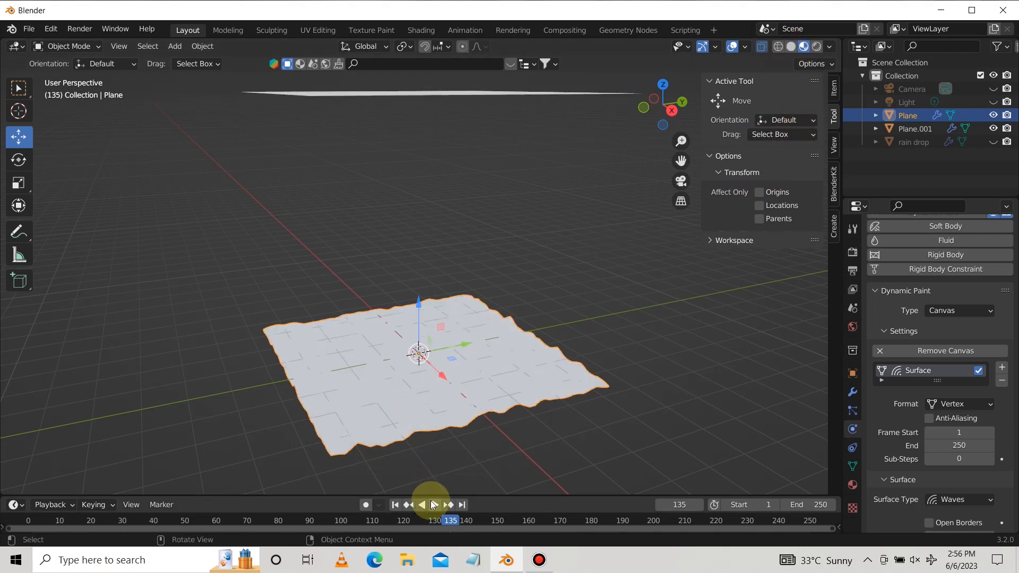
click(780, 46)
click(435, 505)
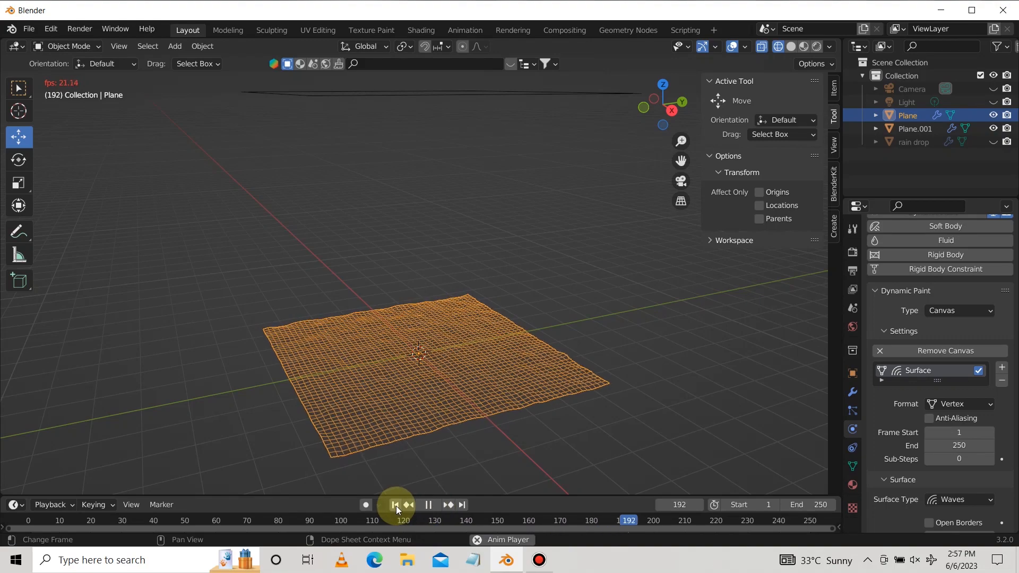
click(428, 504)
click(791, 46)
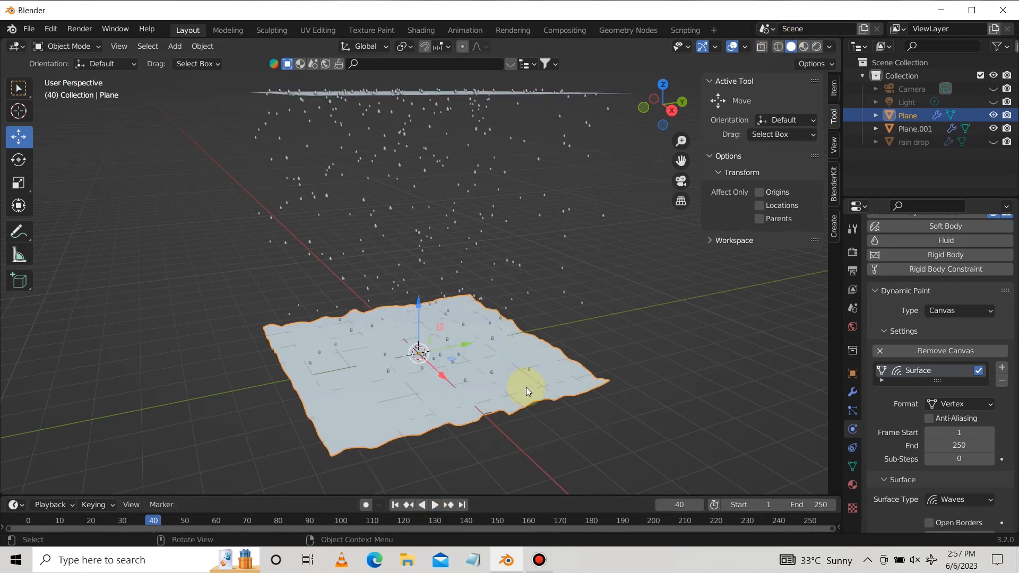
Add a particle system to the ground plane with 2000 particles, frame start -100, end 100 and lifetime 10
drag(667, 132, 682, 117)
scroll(510, 304, up, 3)
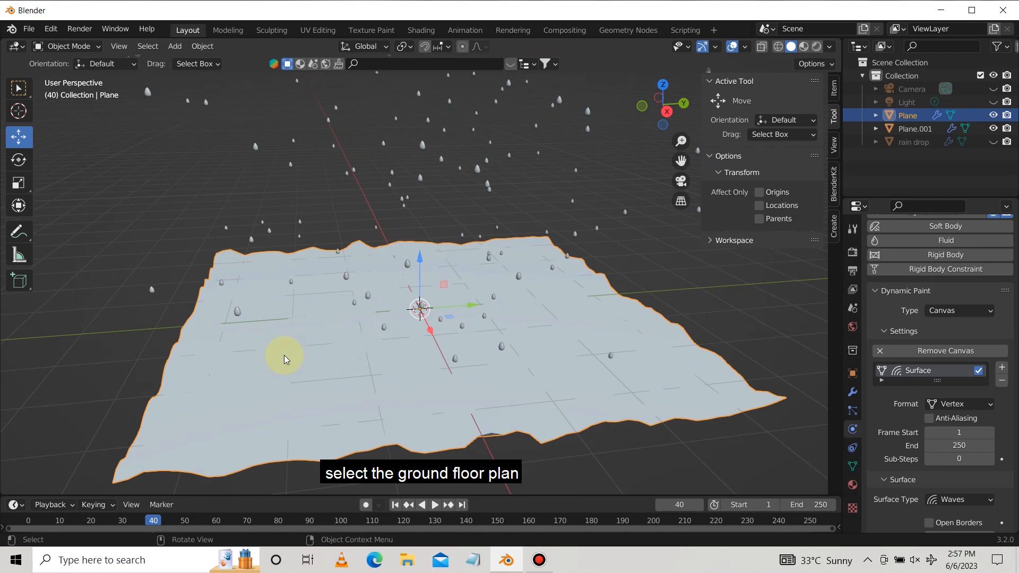
click(774, 340)
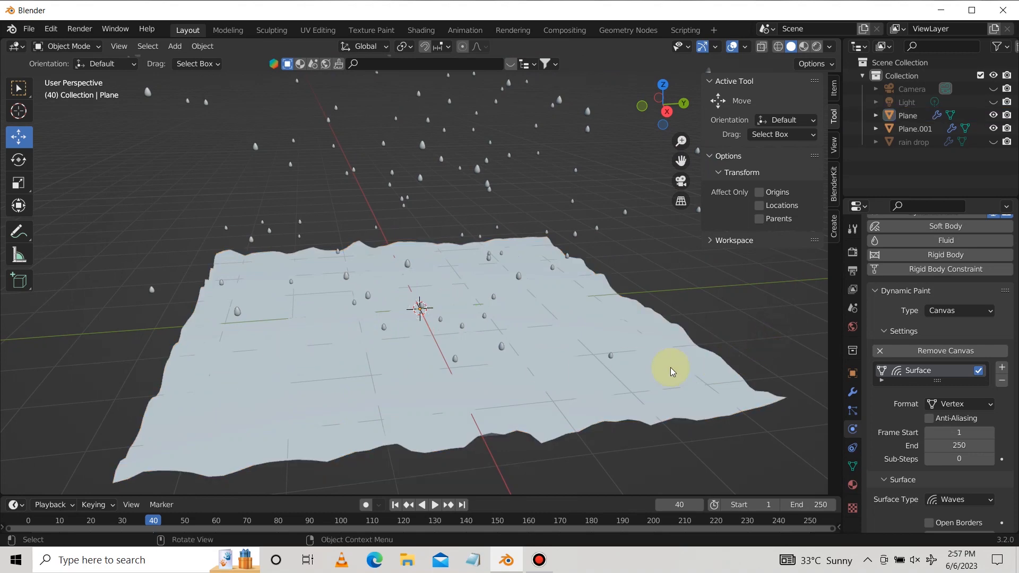
click(854, 411)
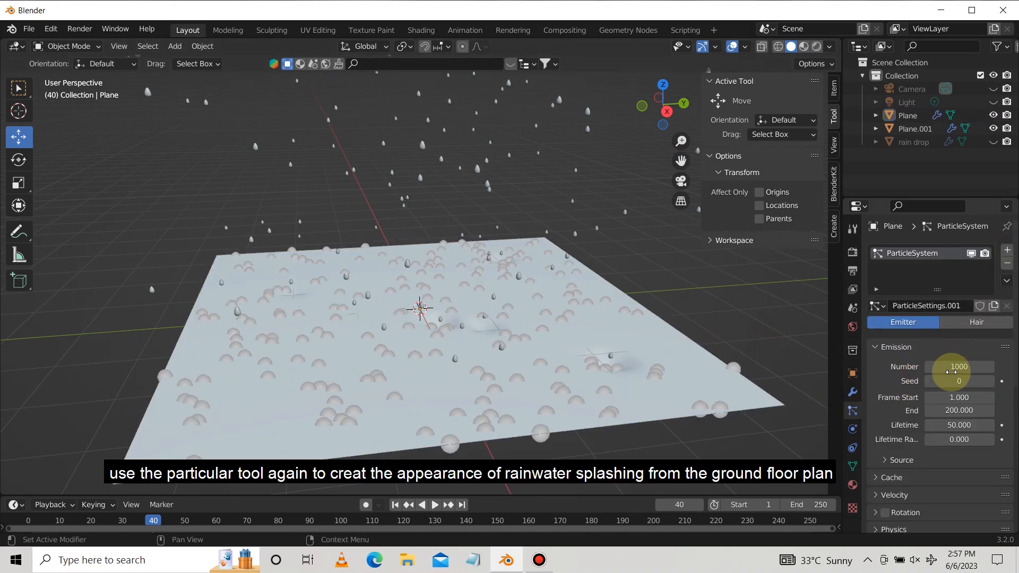
key(Return)
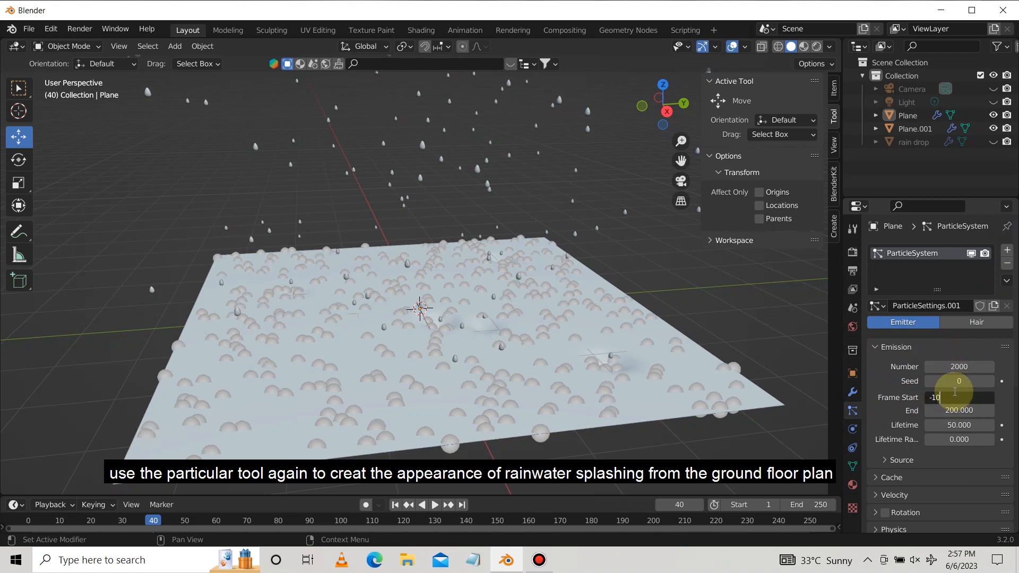
key(Return)
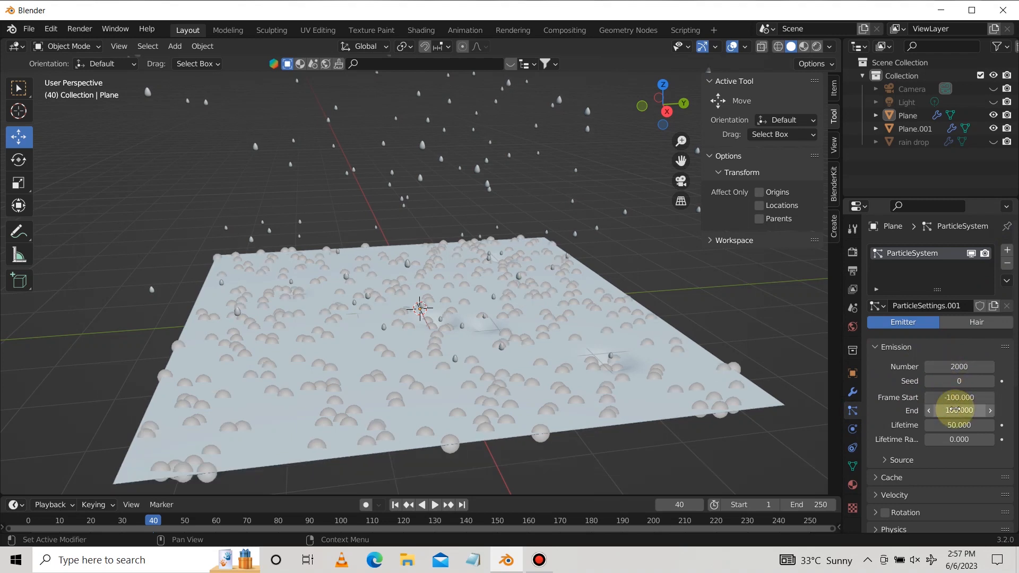
key(Return)
Set the normal velocity of the ground plane's particles to 3 m/s
click(897, 495)
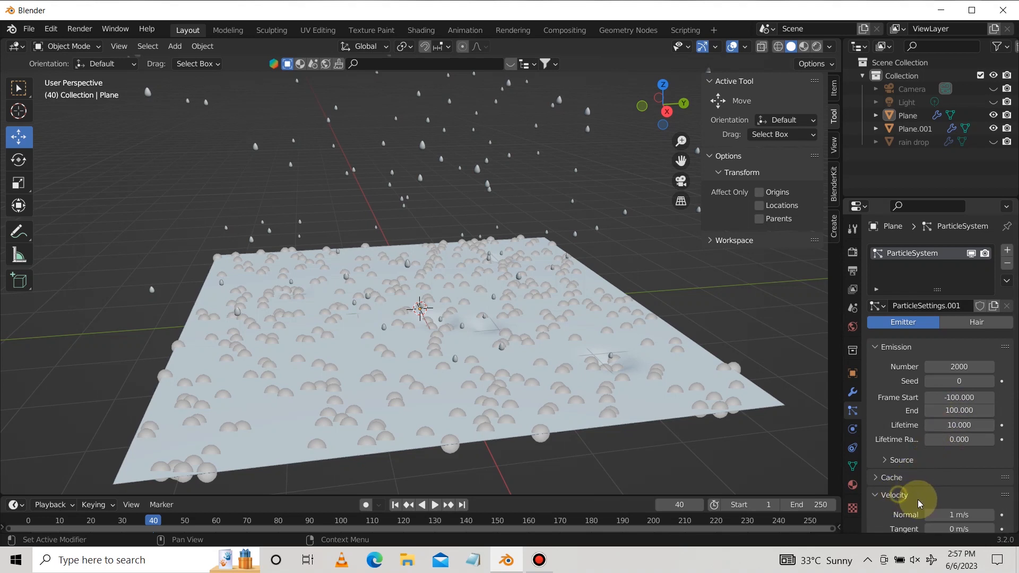
click(942, 513)
text(3)
key(Return)
scroll(952, 451, down, 5)
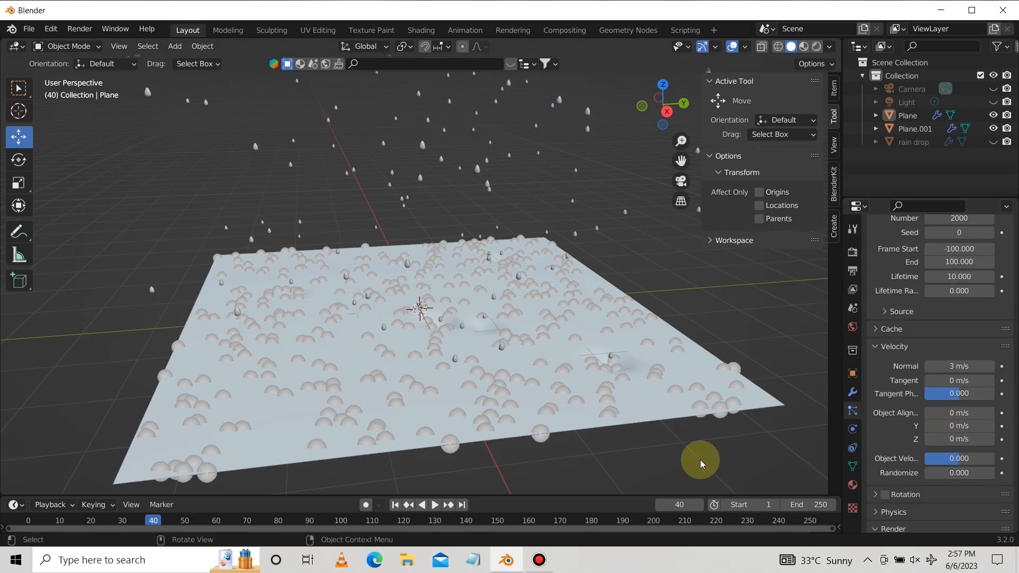
Add an ico sphere mesh to the scene with its subdivisions set to 1
key(shift+a)
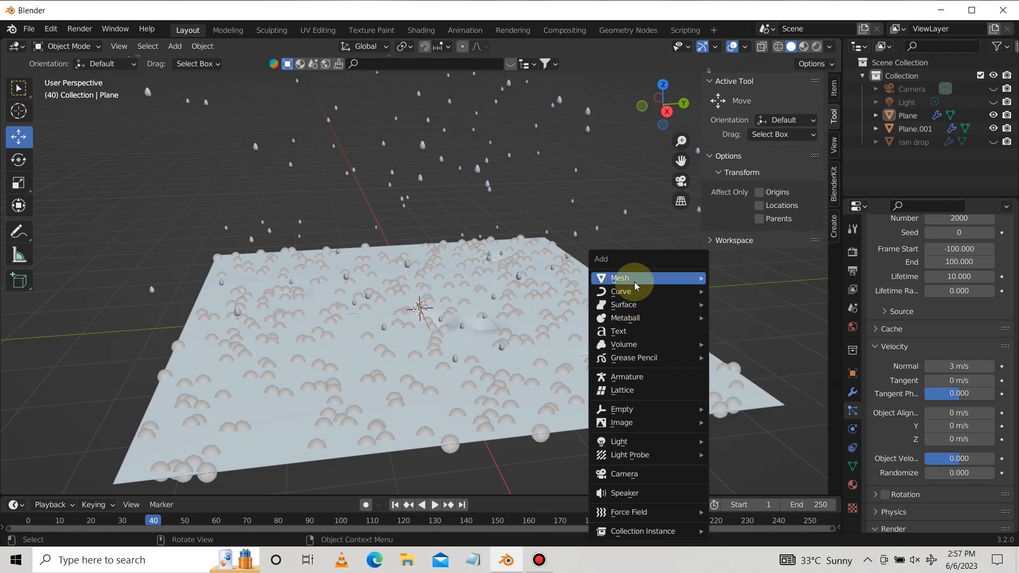
mouse_move(634, 281)
click(768, 329)
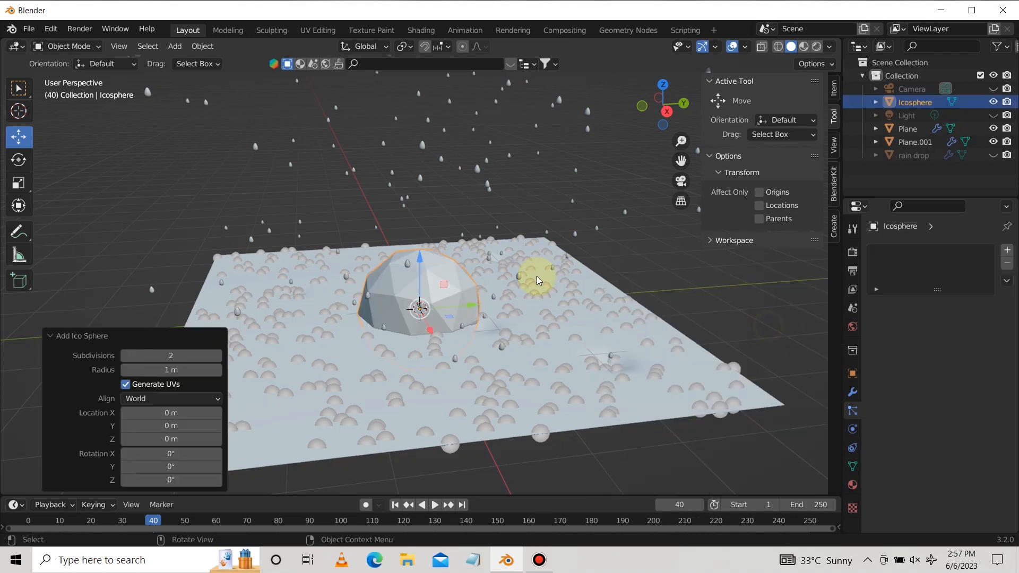
click(191, 355)
text(1)
key(Return)
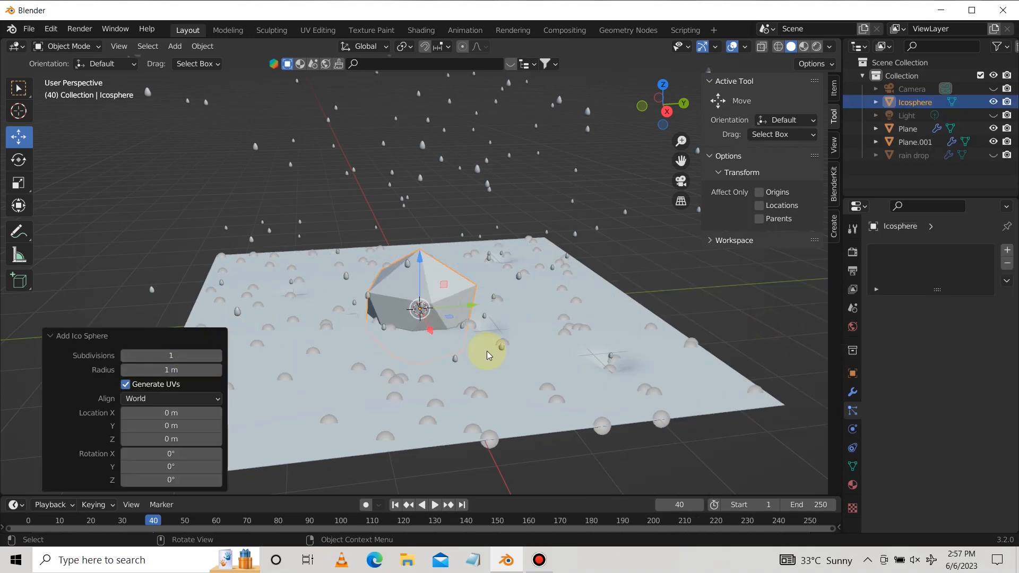
Render the ground plane's particles as the Icosphere object at scale 0.040, and hide the original icosphere in the viewport
click(677, 406)
scroll(1005, 430, down, 8)
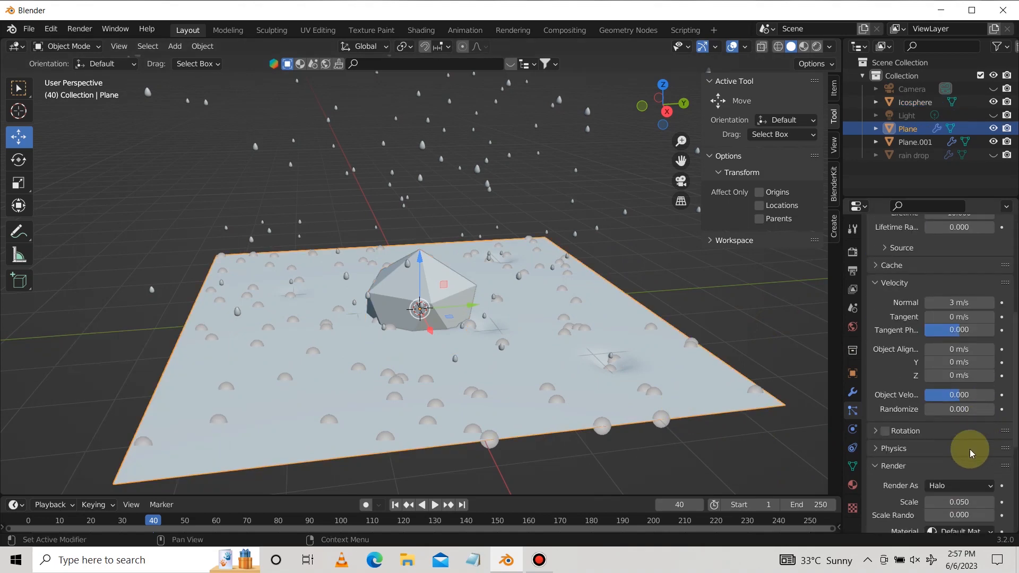
click(958, 443)
click(928, 377)
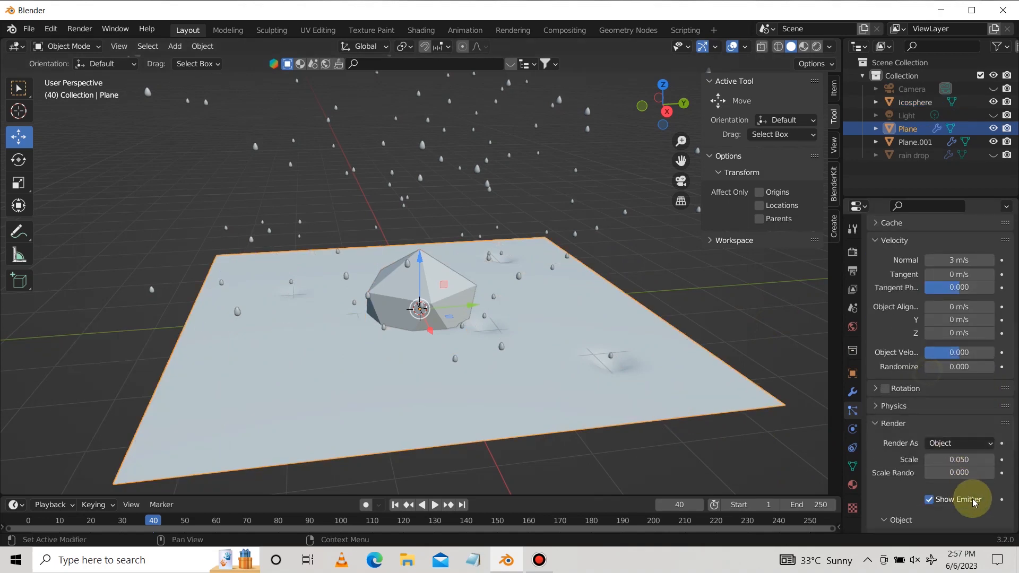
scroll(987, 460, down, 4)
click(987, 455)
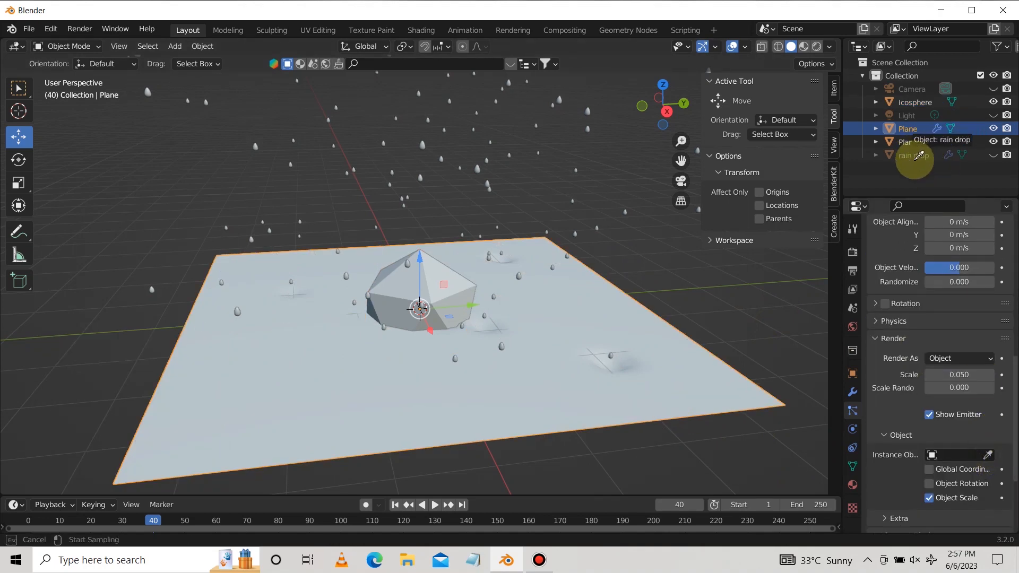
click(914, 102)
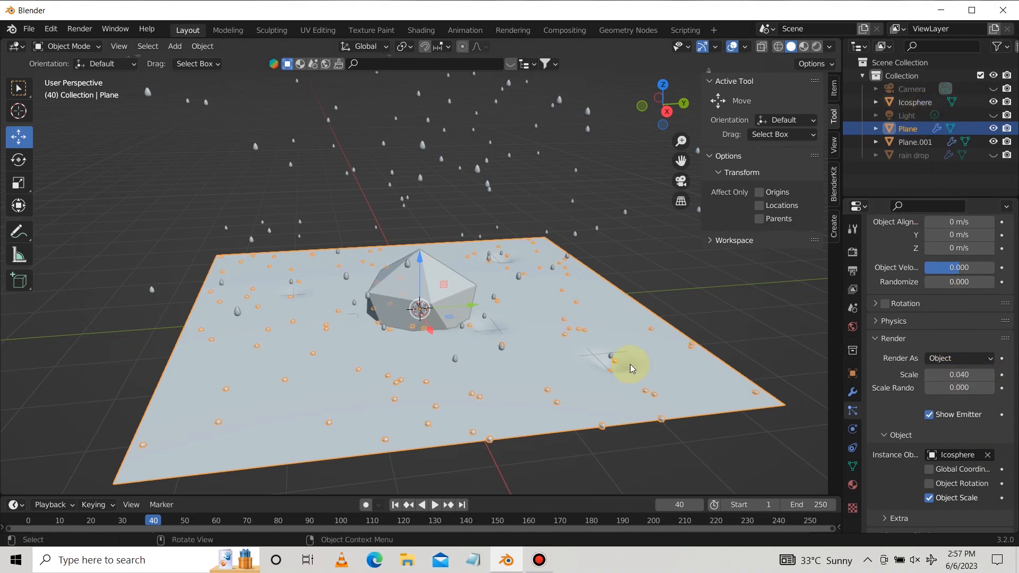
click(993, 102)
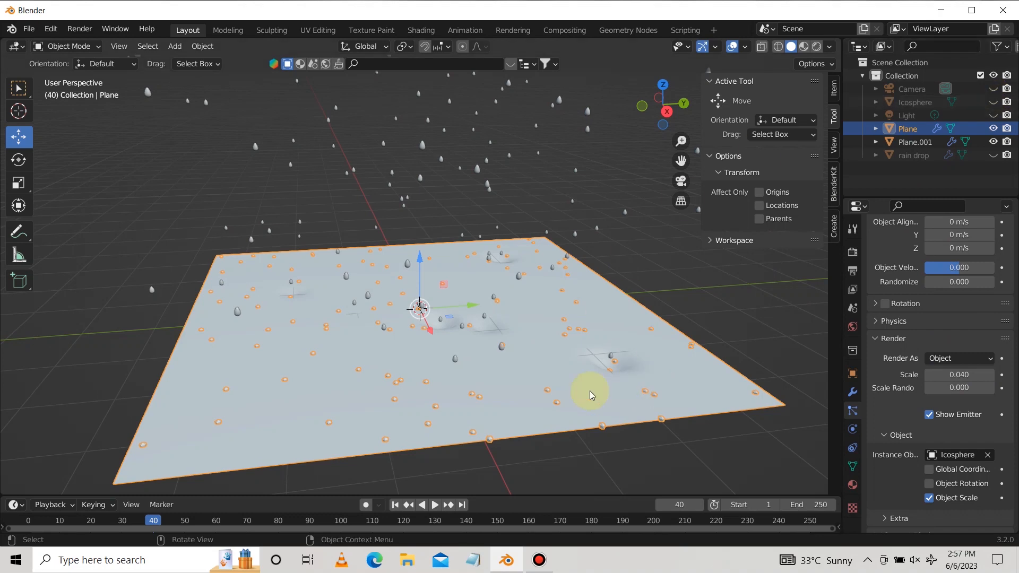
Deselect everything and play the animation to check the splash particles on the ground plane in perspective view
click(528, 464)
click(434, 504)
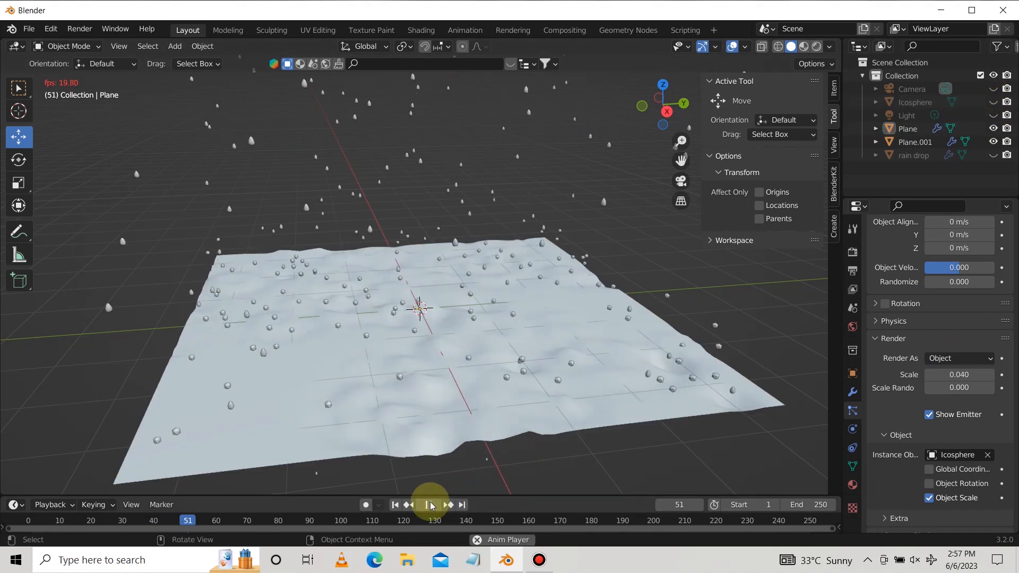
key(space)
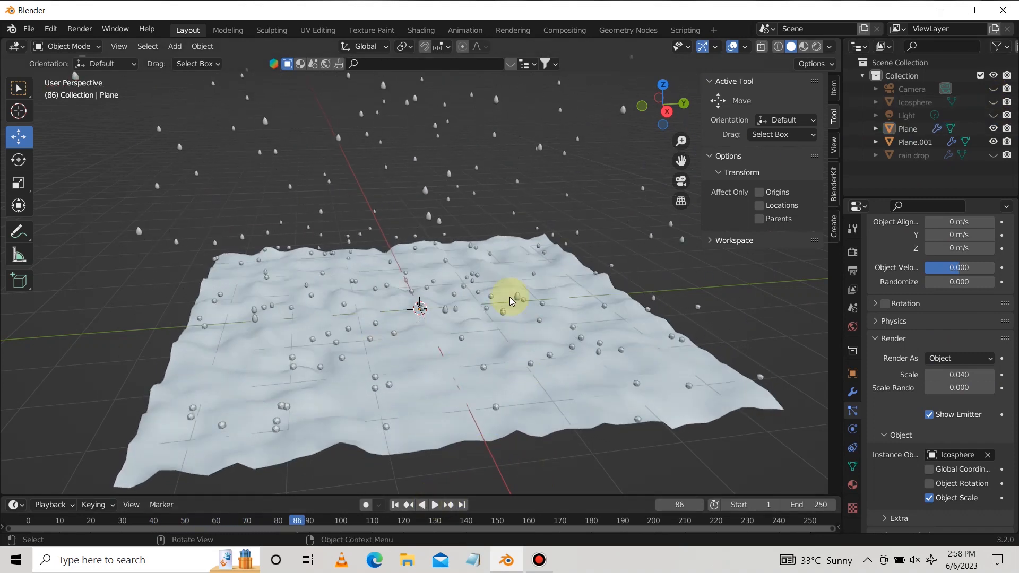
Examine the splashes in right orthographic view, replaying from the first frame, and return to a perspective view of both planes
key(KP_3)
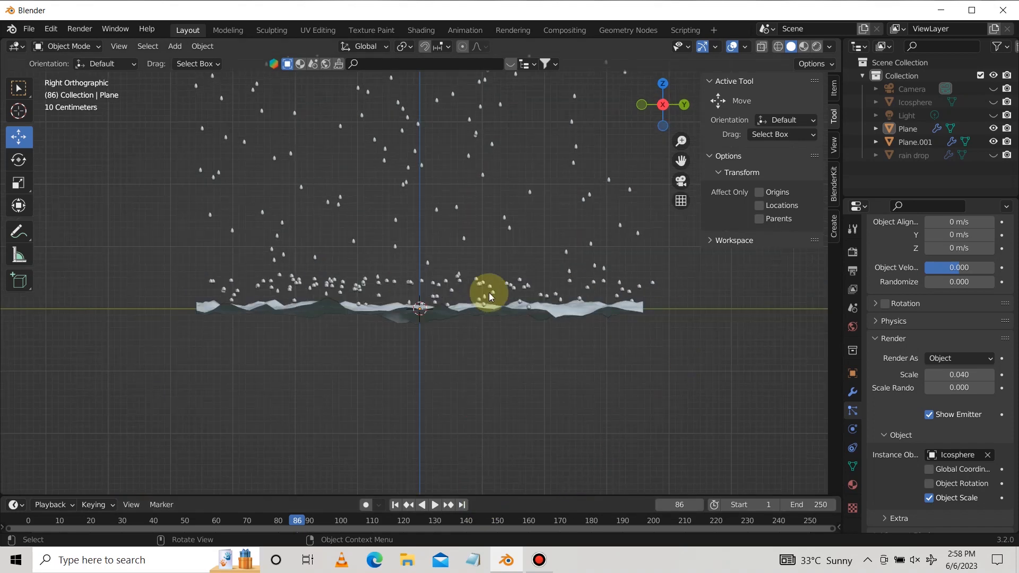
click(435, 506)
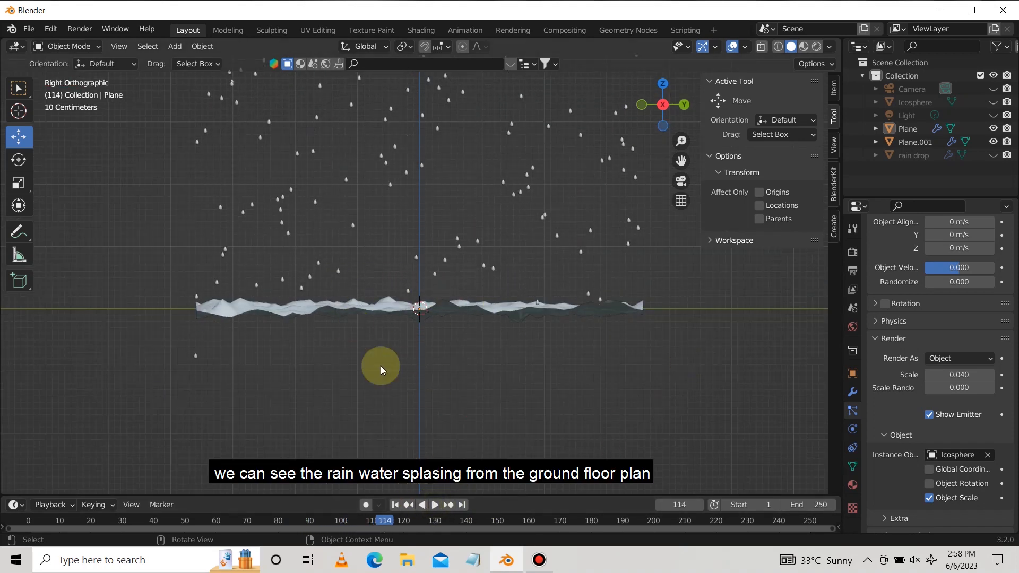
click(395, 504)
click(434, 505)
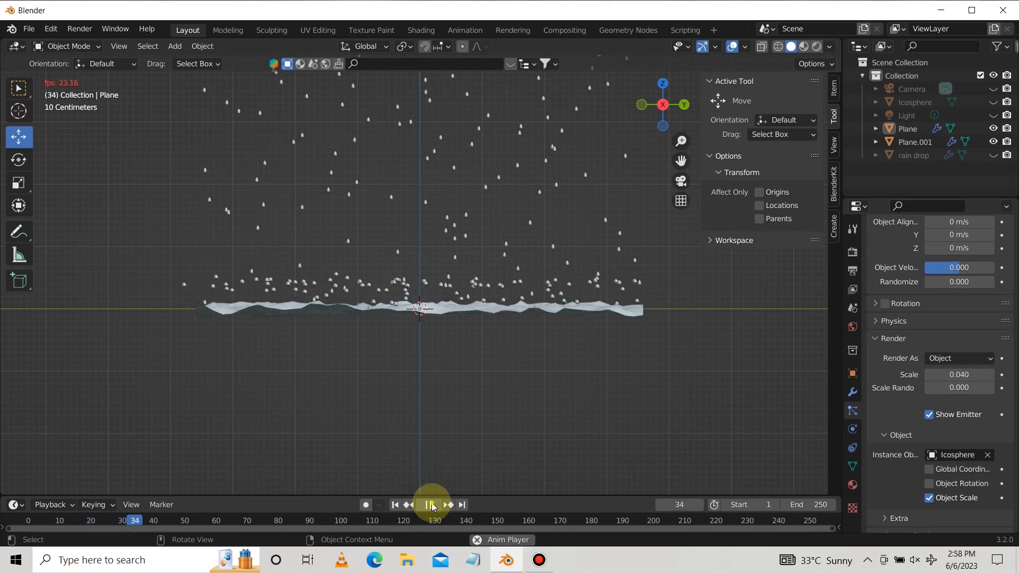
click(430, 505)
drag(695, 114, 547, 243)
scroll(561, 297, down, 2)
scroll(546, 244, down, 2)
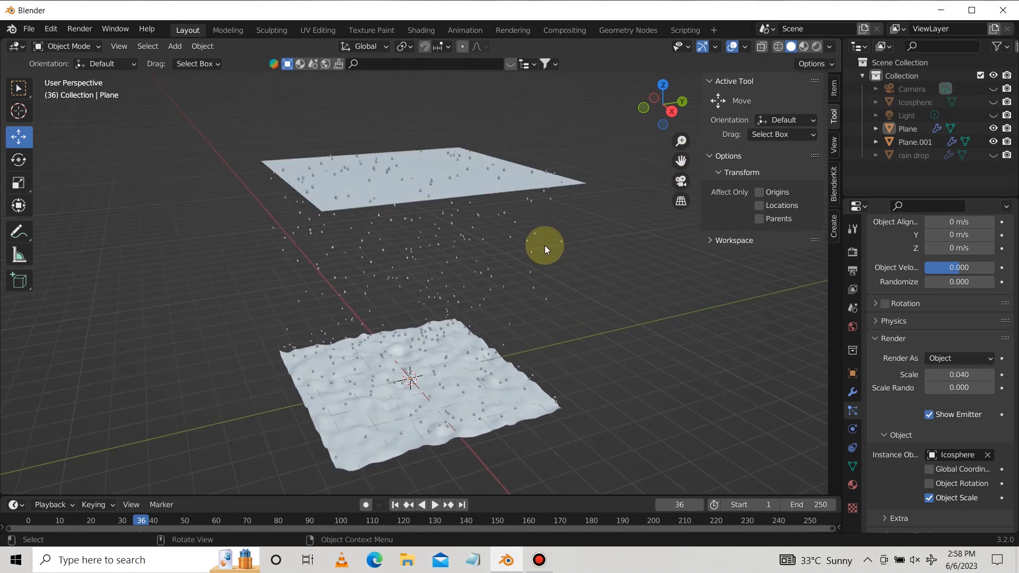
Create a new material on the upper plane with a dark blue base color, HSV 0.655, 1.000, 0.248
click(430, 183)
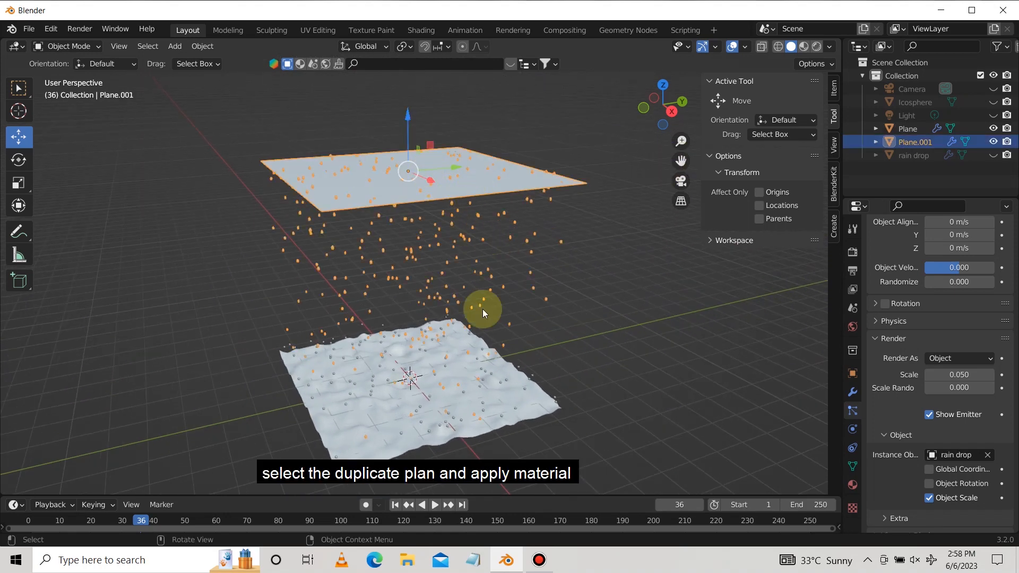
click(851, 483)
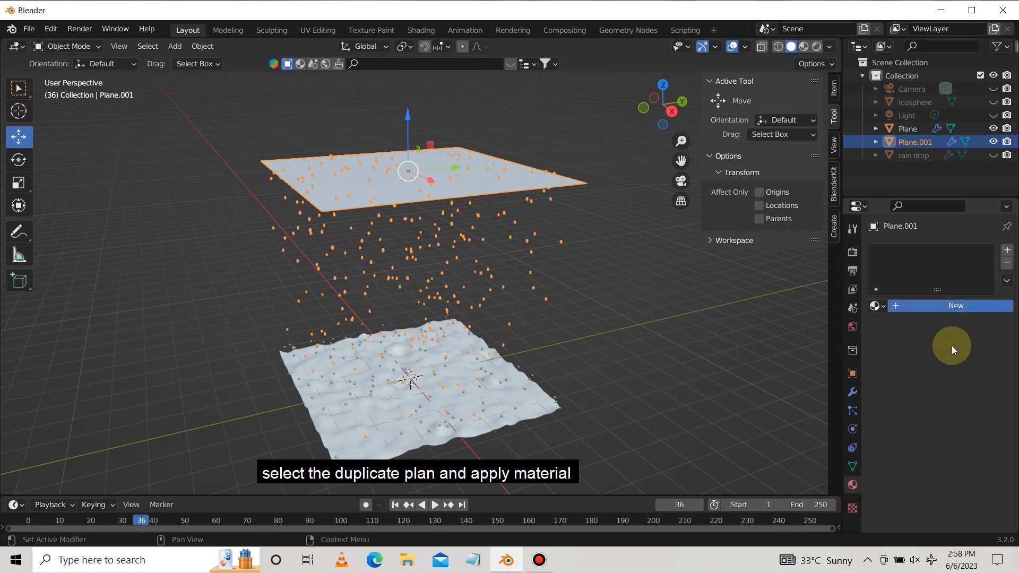
click(948, 306)
click(963, 444)
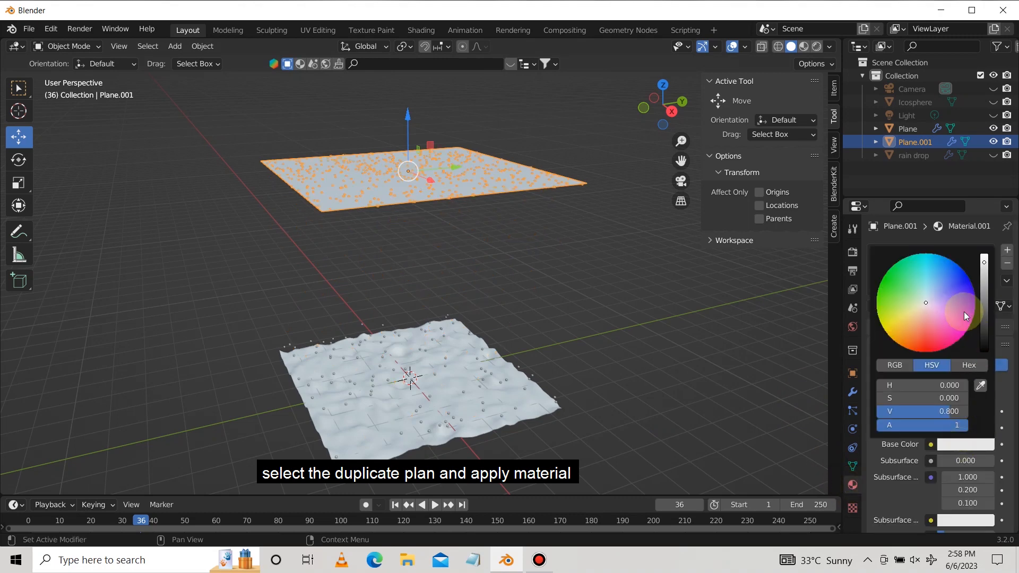
click(948, 273)
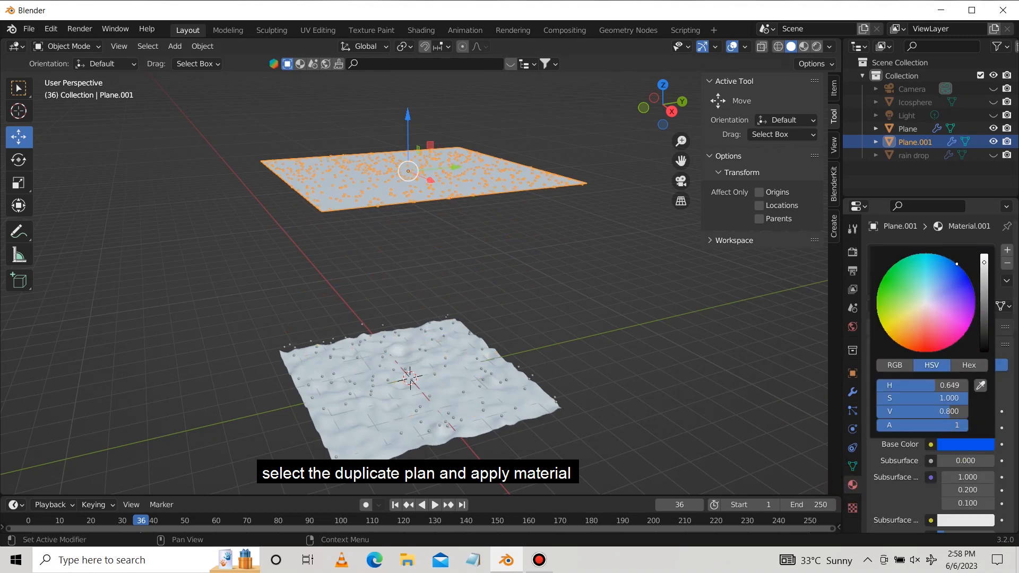
drag(983, 268, 983, 301)
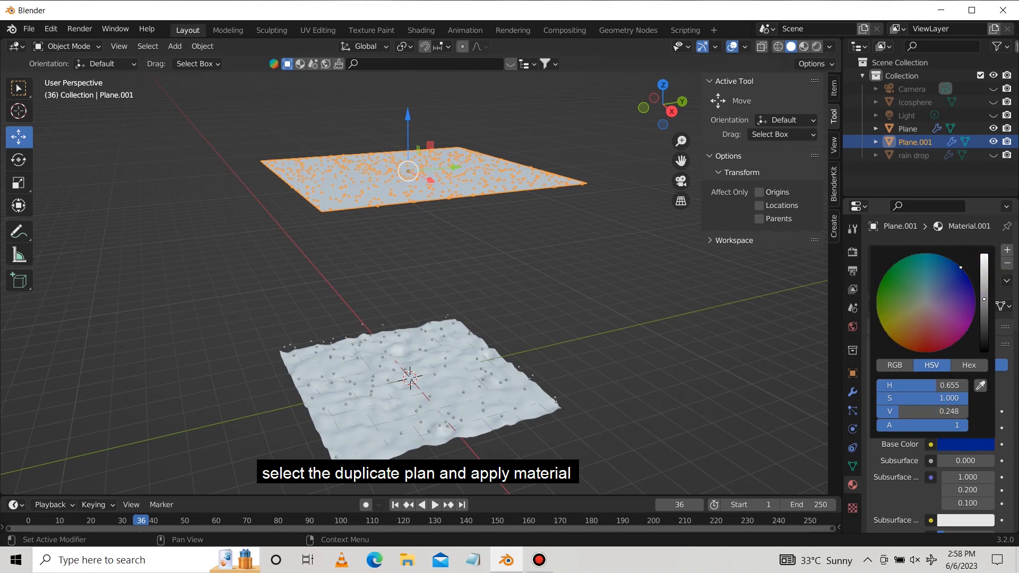
Switch the viewport to rendered shading with Scene World off, and darken the upper plane's base color to value 0.047
click(817, 46)
click(829, 51)
click(755, 125)
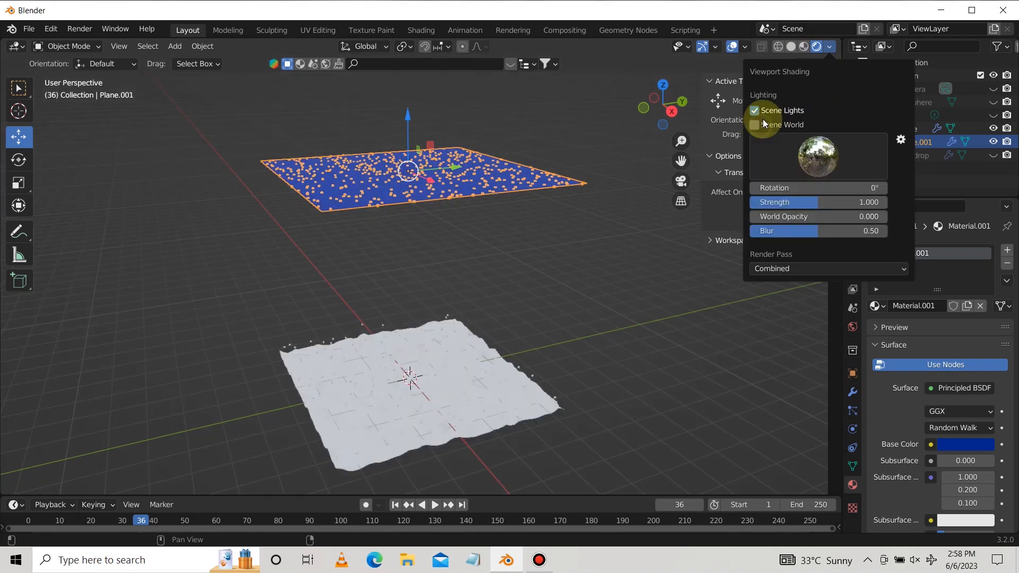
click(957, 444)
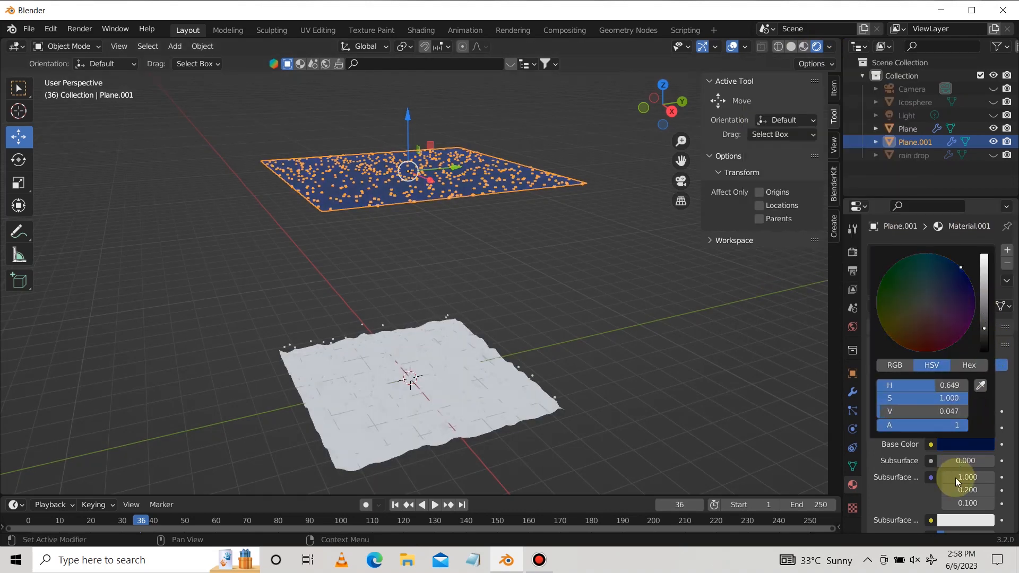
Set the upper plane material's transmission to 0.899 and its roughness to 0.05
scroll(969, 437, down, 12)
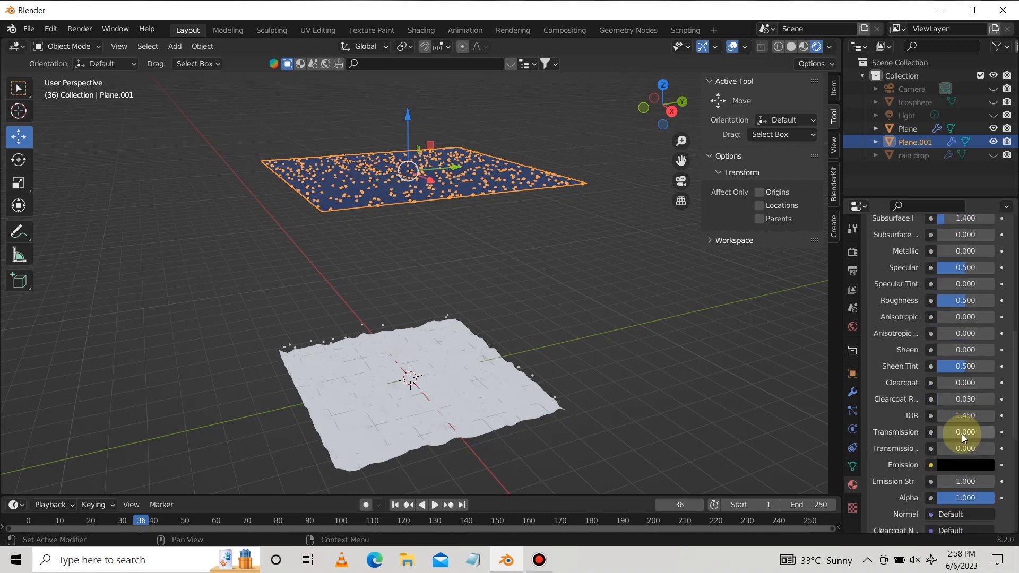
drag(967, 433, 991, 432)
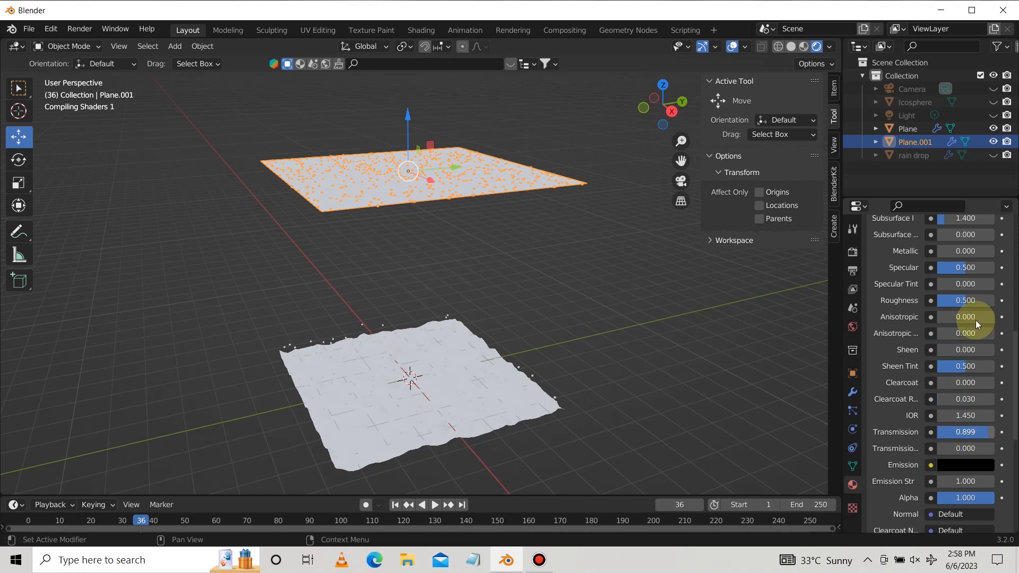
scroll(964, 301, up, 2)
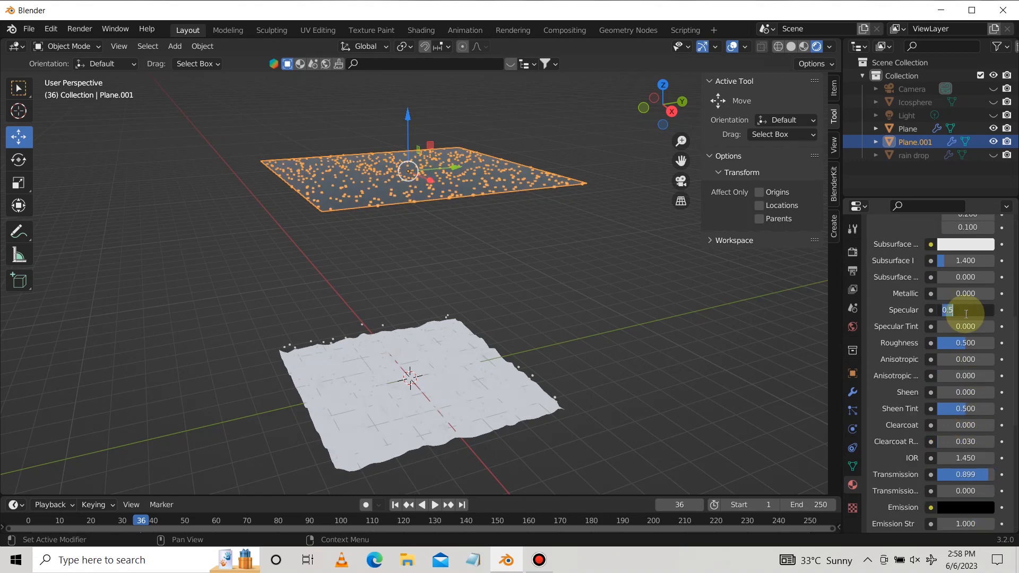
click(964, 313)
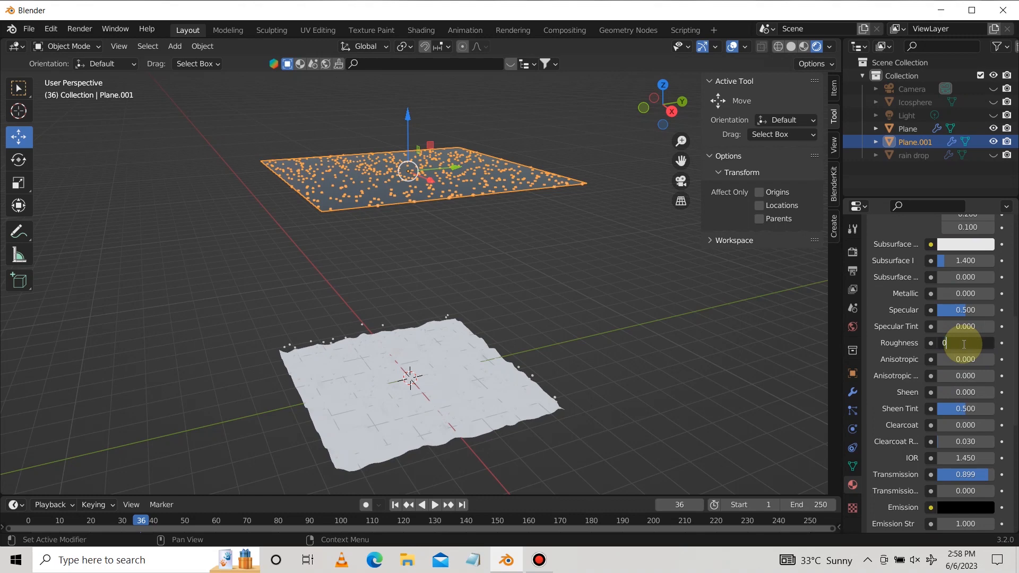
click(964, 343)
text(0.05)
key(Return)
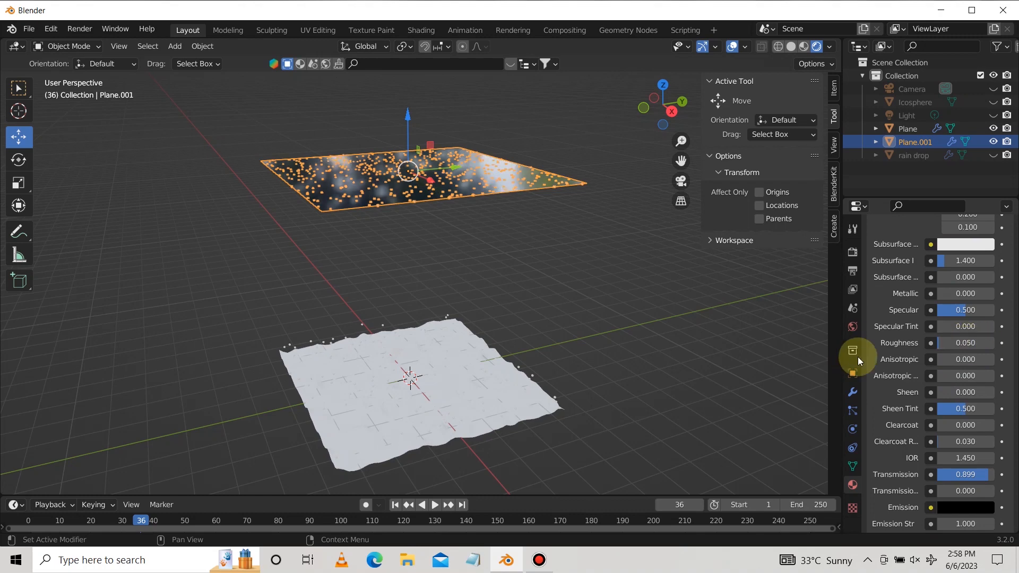
Deselect everything and play the animation to check the upper plane's new material with the falling drops
click(568, 232)
drag(663, 104, 654, 110)
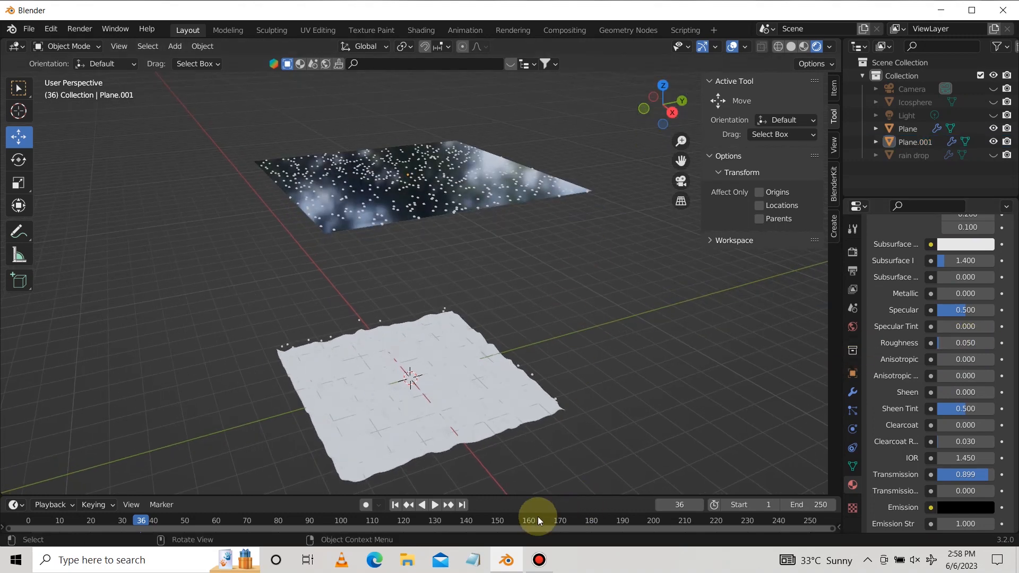
click(440, 508)
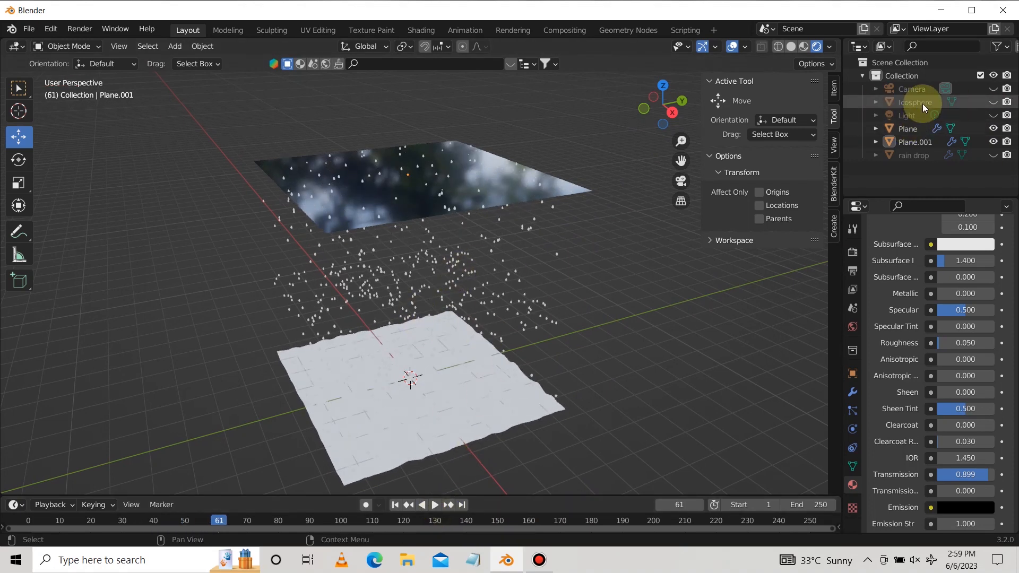
Set the rain drop material to specular 1.000, transmission 1.000 and roughness 0.000, and play the animation to check the drops
click(917, 154)
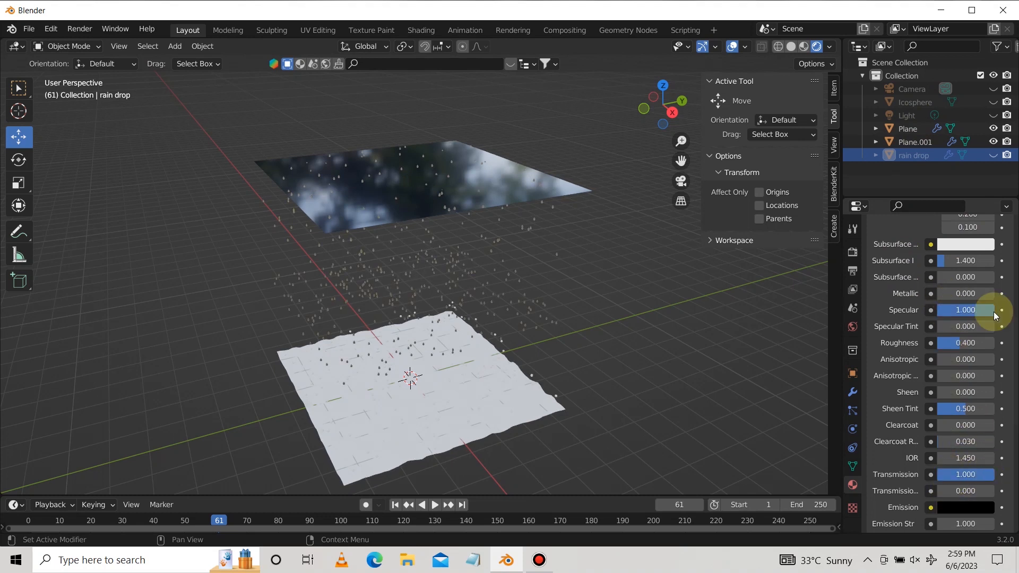
drag(960, 345, 937, 345)
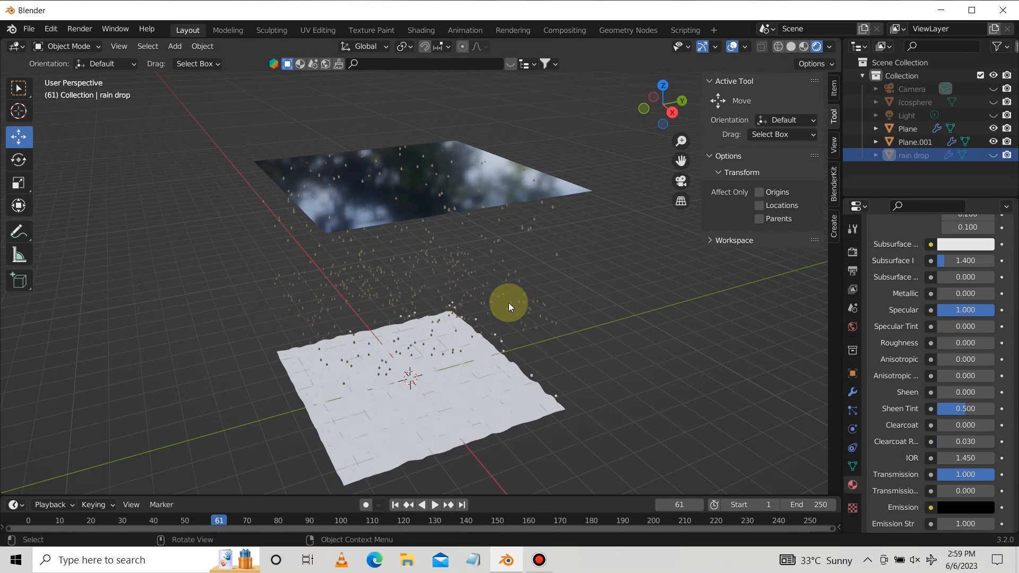
scroll(507, 294, up, 3)
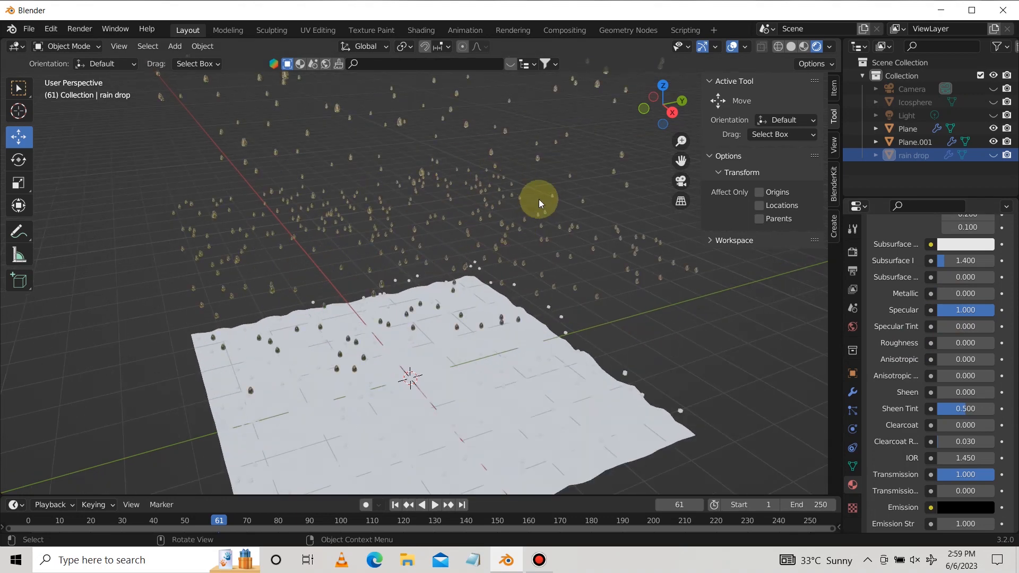
scroll(539, 199, down, 3)
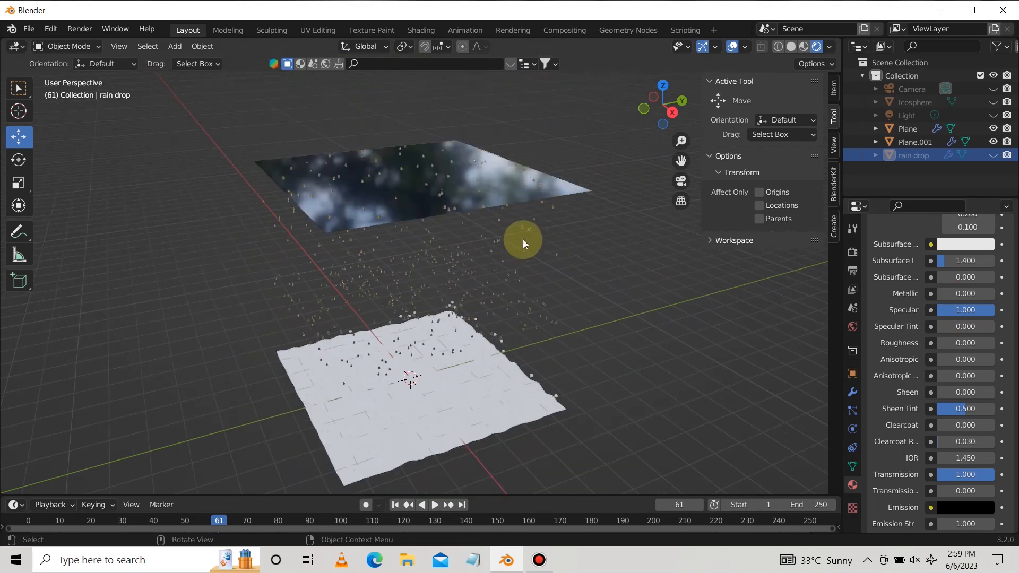
click(434, 505)
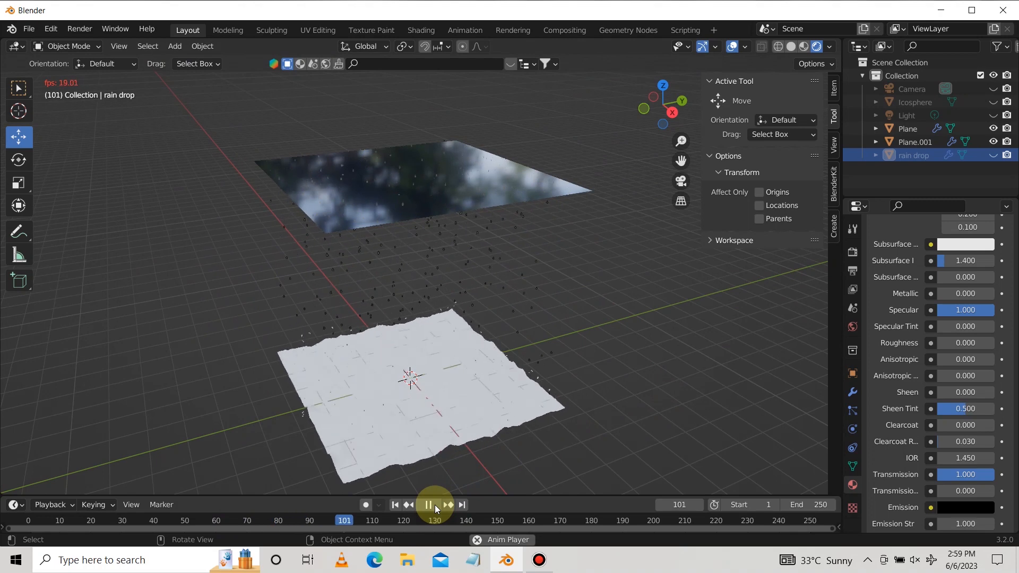
click(434, 505)
Assign the upper plane's material, Material.001, to the ground plane and deselect the plane
click(451, 439)
click(890, 308)
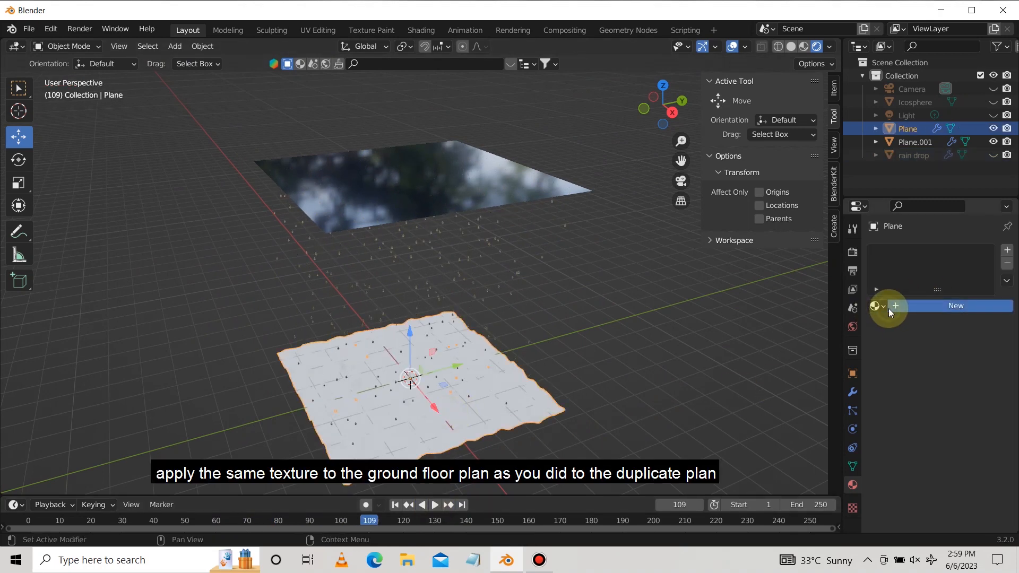
click(877, 306)
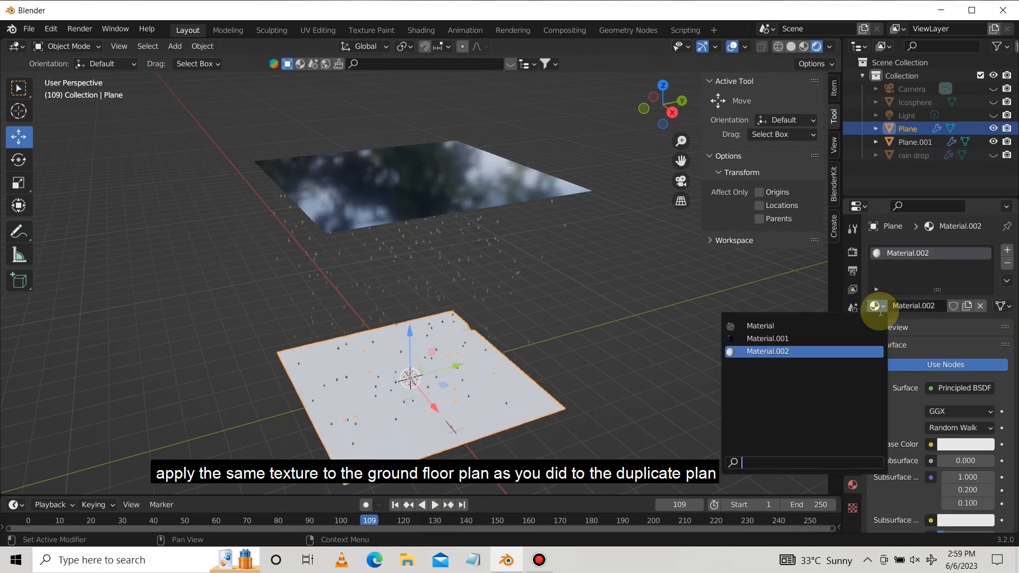
click(765, 335)
click(469, 452)
Play the animation from the first frame and examine the waves and splashes on the ground plane up close
drag(681, 162, 698, 102)
scroll(518, 286, up, 3)
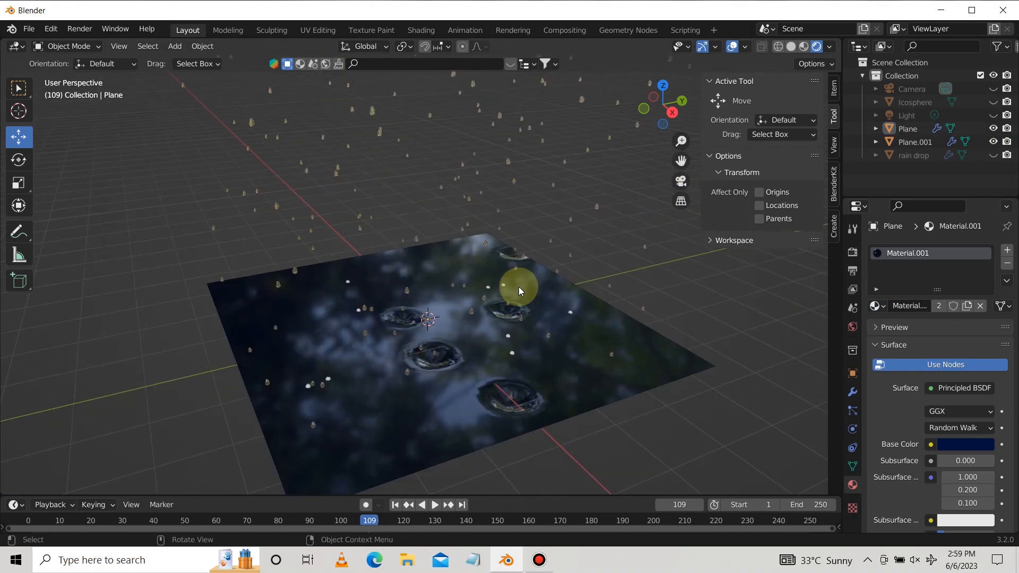
click(396, 505)
click(434, 505)
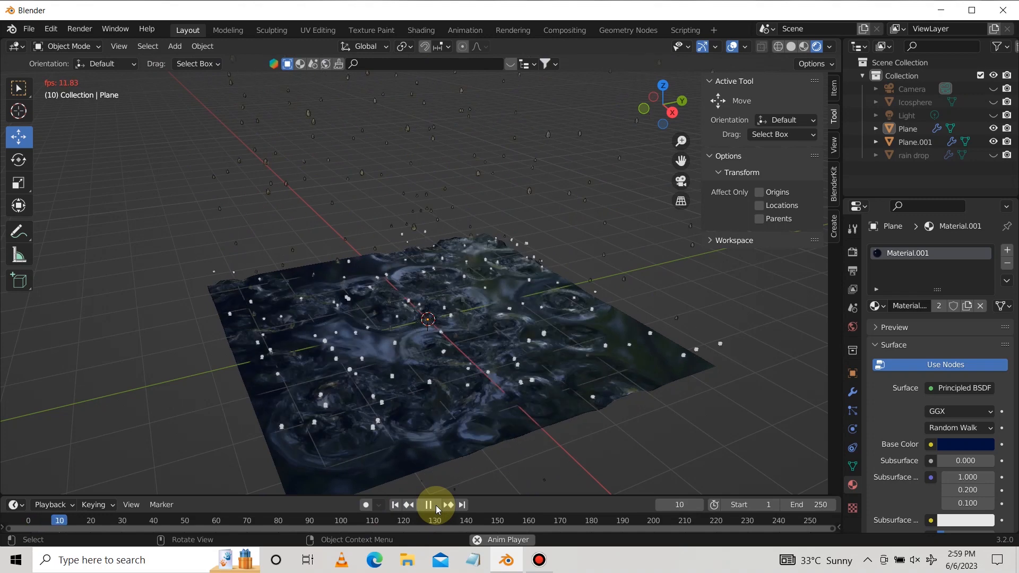
click(430, 505)
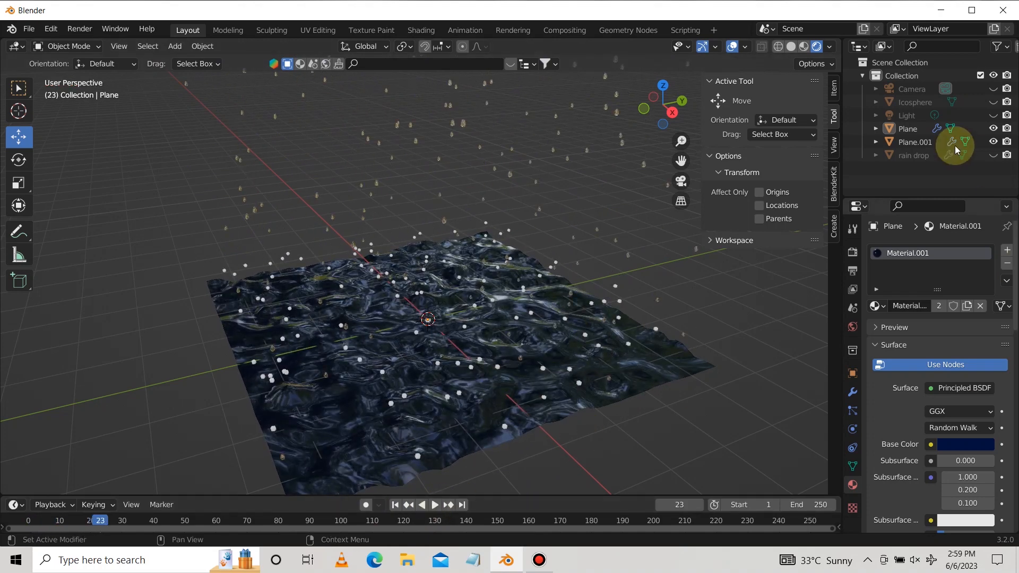
Assign the rain drop's material to the Icosphere, rename it glass, and play the animation to check the splash particles
click(916, 103)
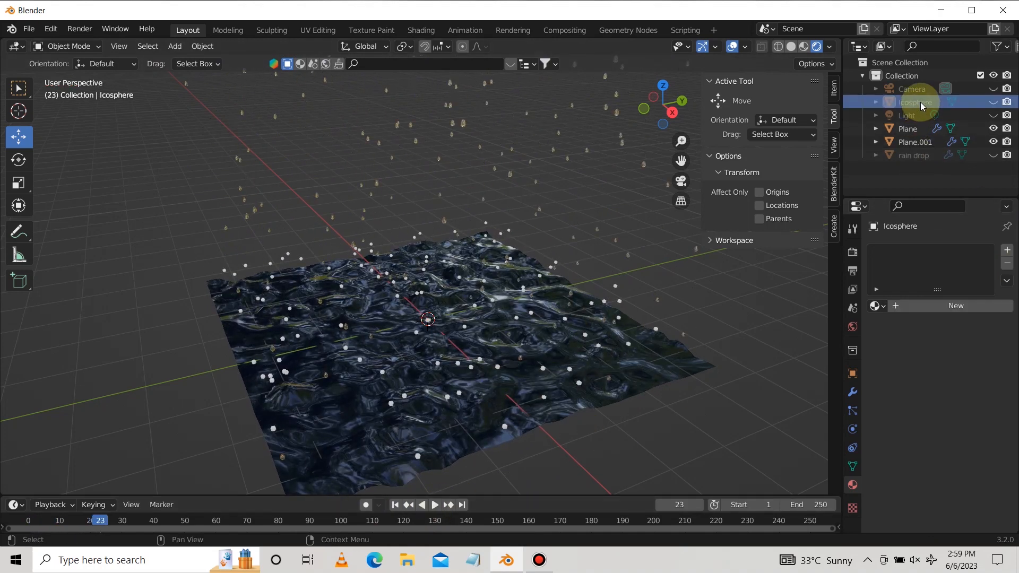
click(876, 311)
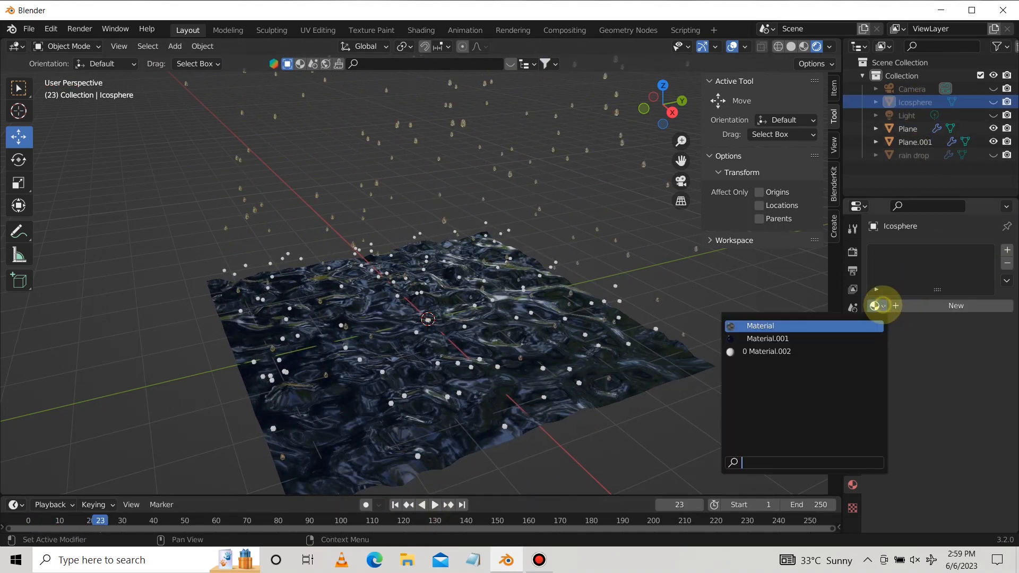
click(786, 326)
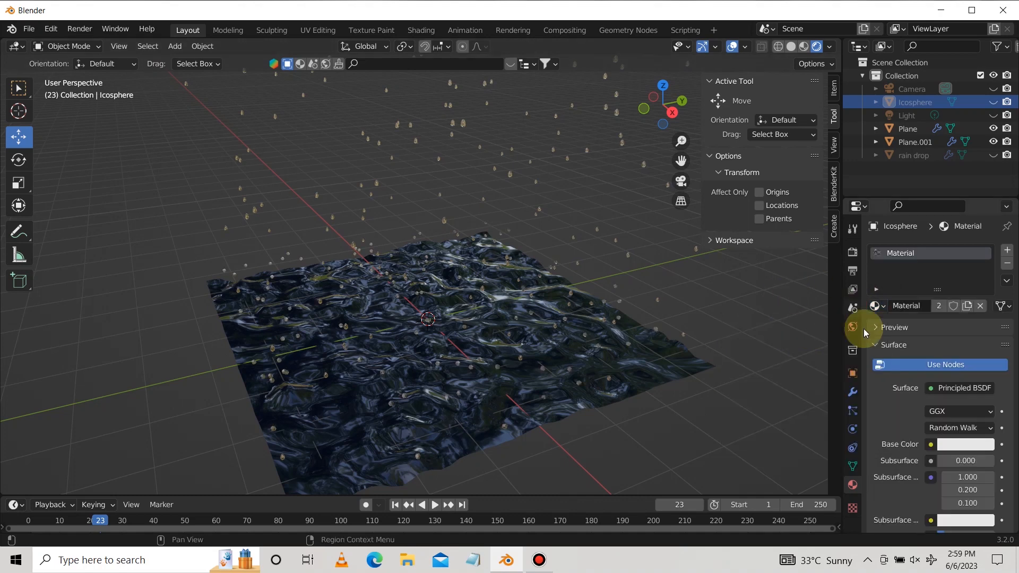
click(913, 300)
text(gla)
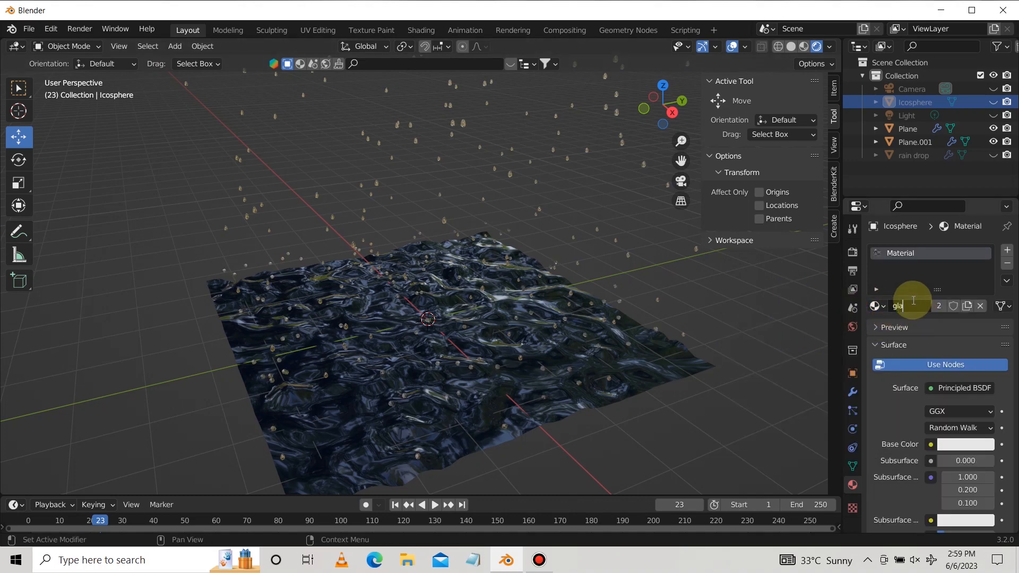
text(ss)
key(Return)
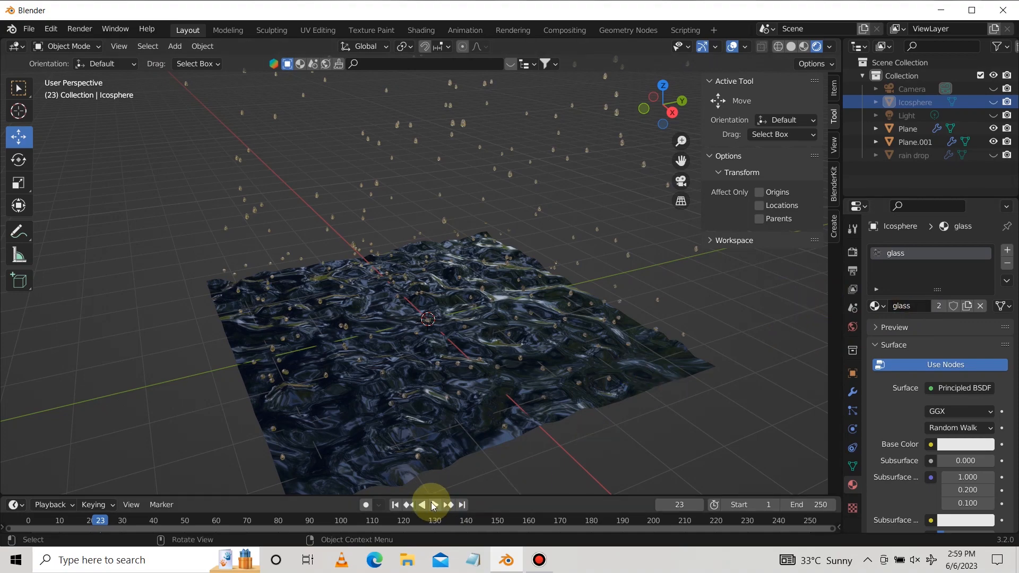
click(433, 505)
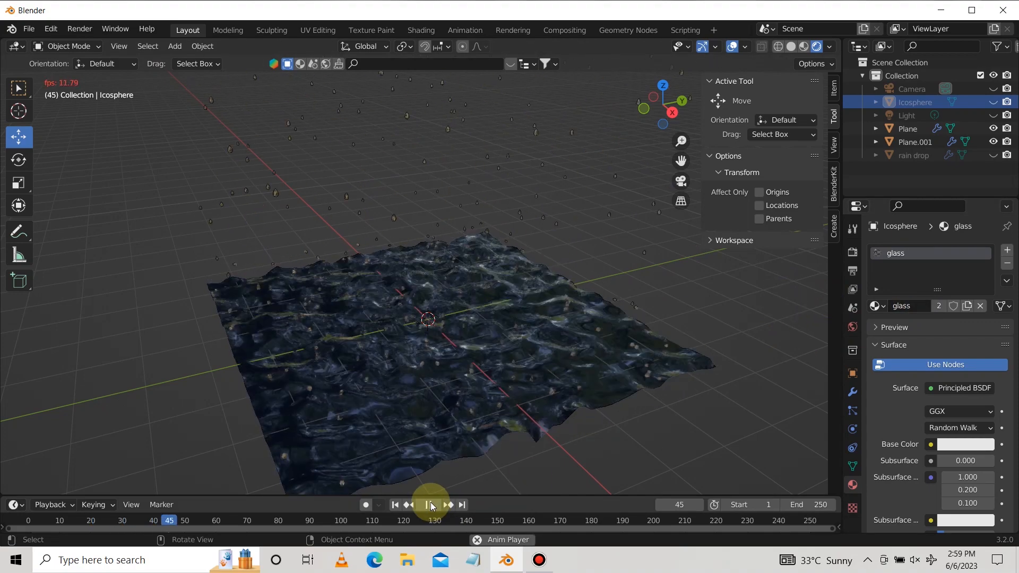
click(430, 503)
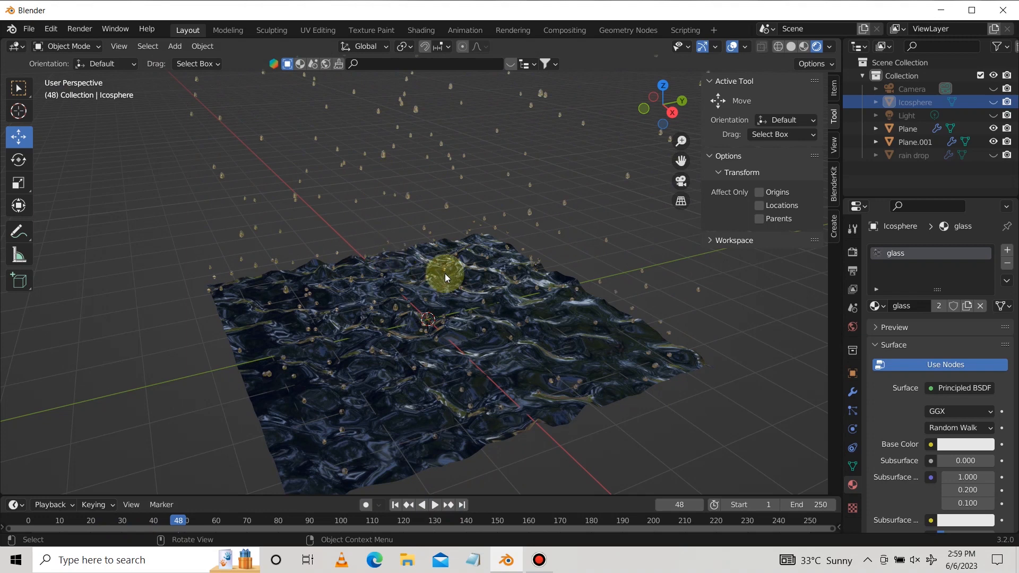
Select the ground plane and split the 3D viewport, turning the new area into a Shader Editor with its sidebar narrowed
click(464, 291)
scroll(562, 327, down, 2)
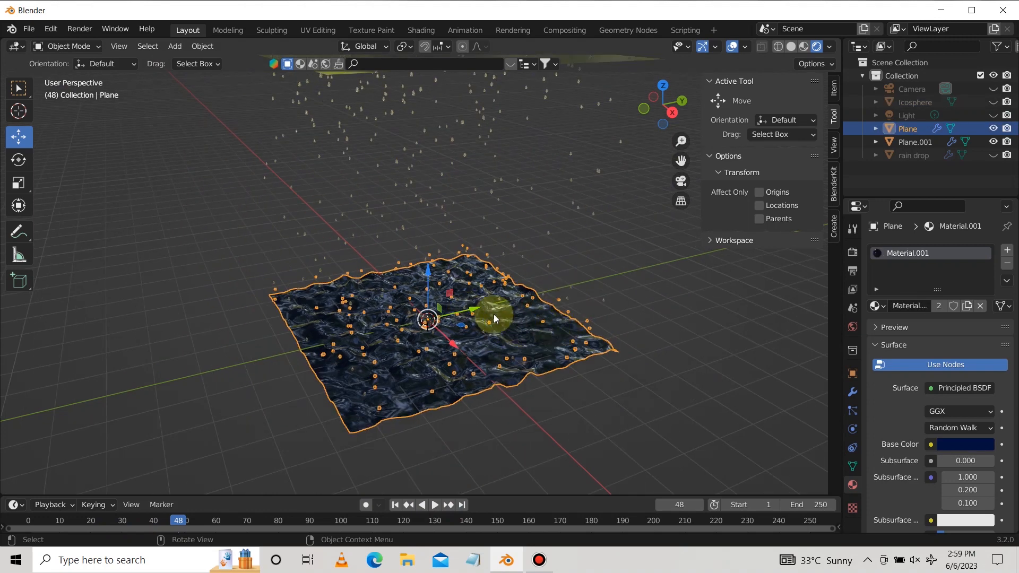
drag(8, 39, 373, 83)
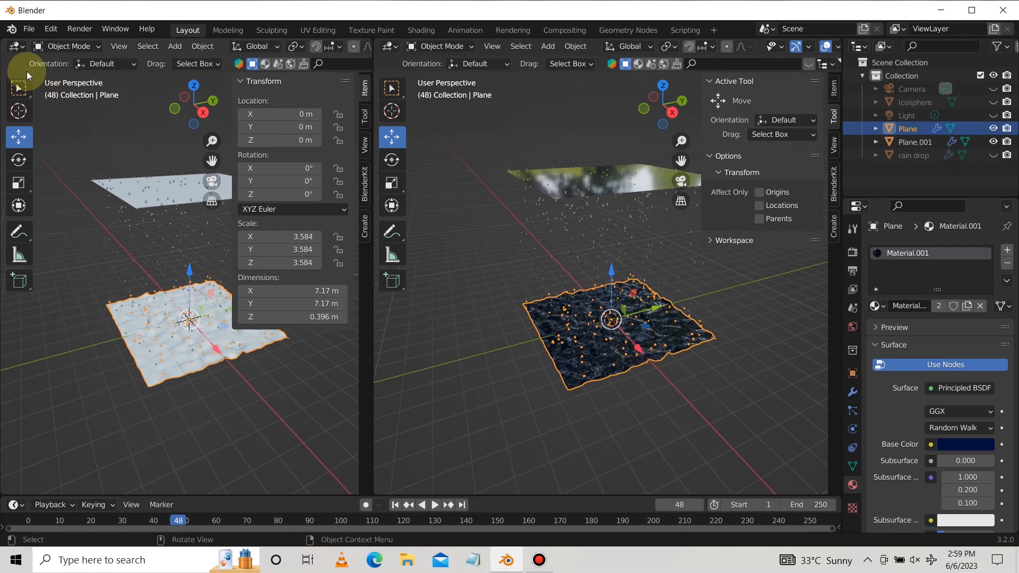
click(16, 47)
click(52, 171)
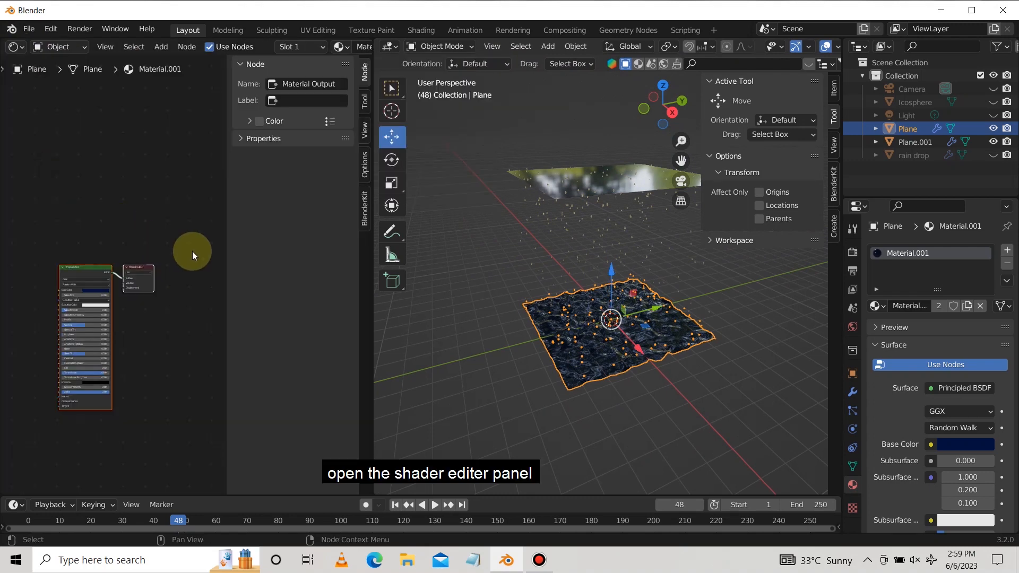
drag(227, 216, 355, 219)
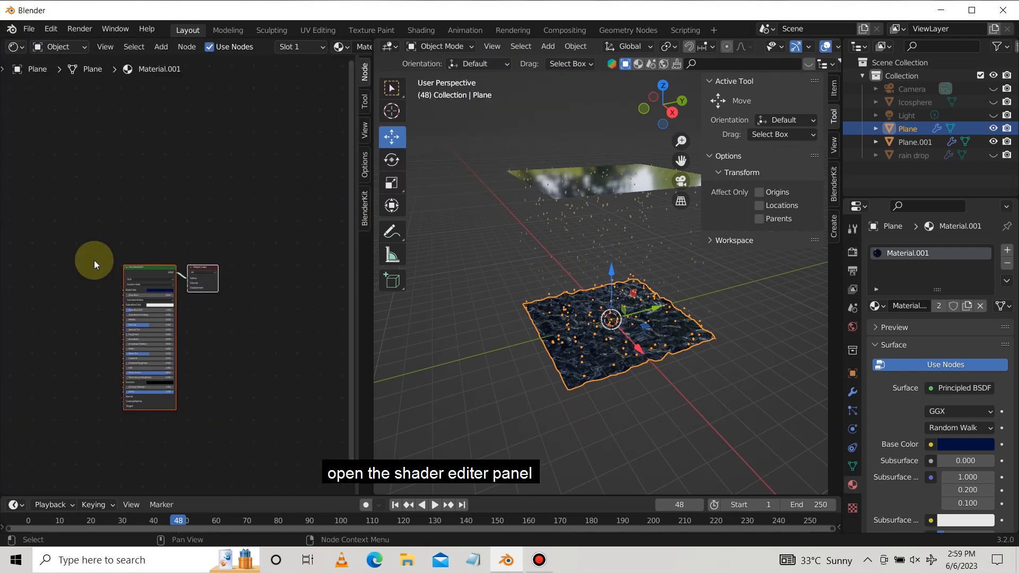
Remove the ground plane's Material.001 slot and give the plane a new default material
click(698, 391)
click(687, 345)
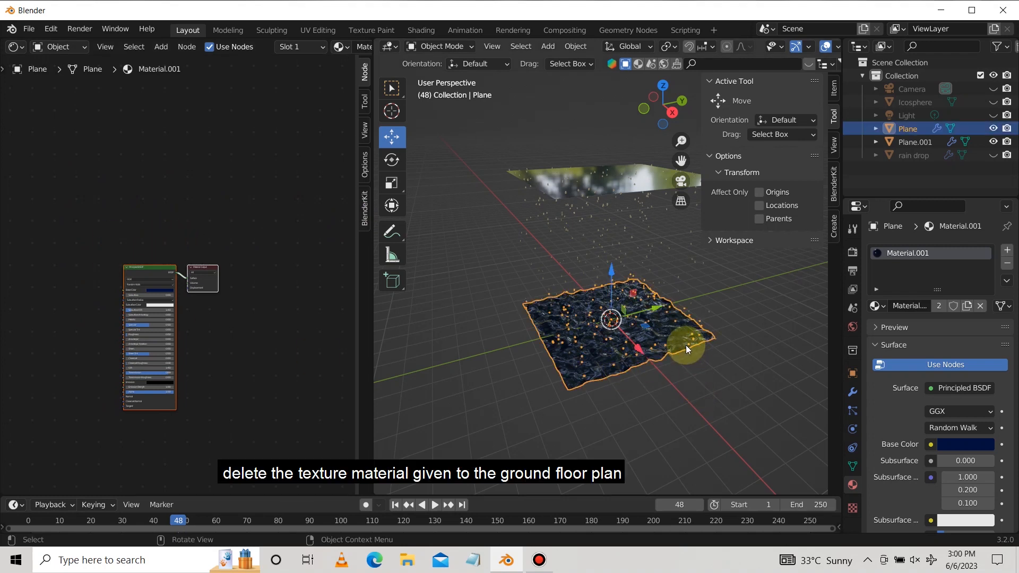
click(1007, 264)
click(909, 307)
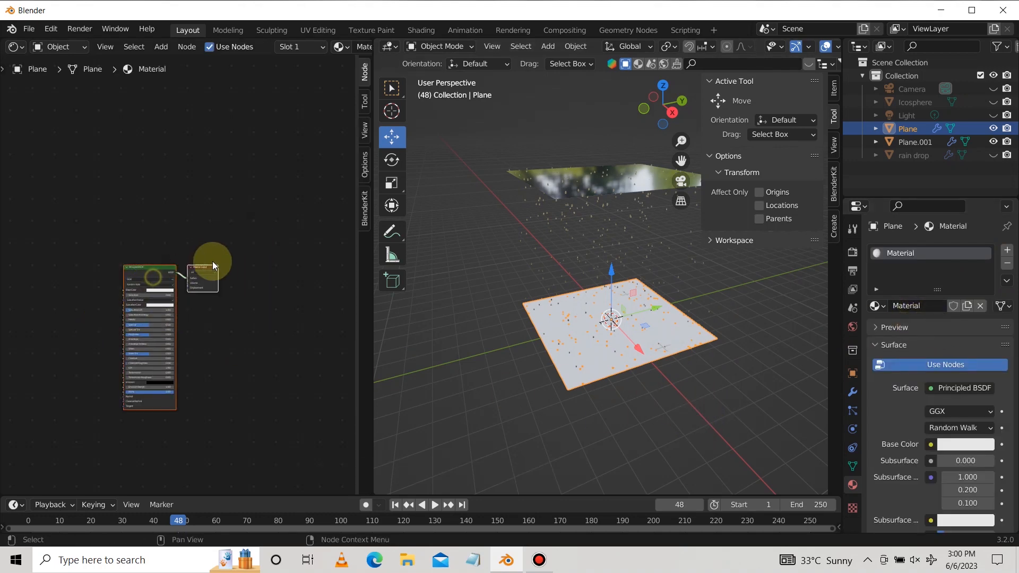
Add an Image Texture to the new material's Base Color and move its node well away from the Principled BSDF in a maximized Shader Editor
scroll(251, 308, up, 7)
drag(145, 266, 211, 198)
click(930, 444)
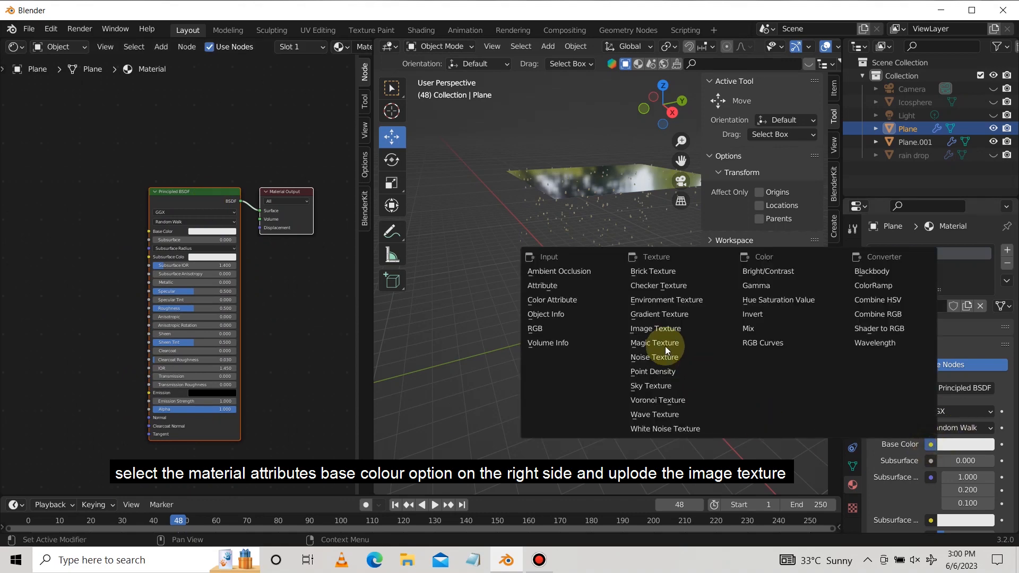
click(664, 328)
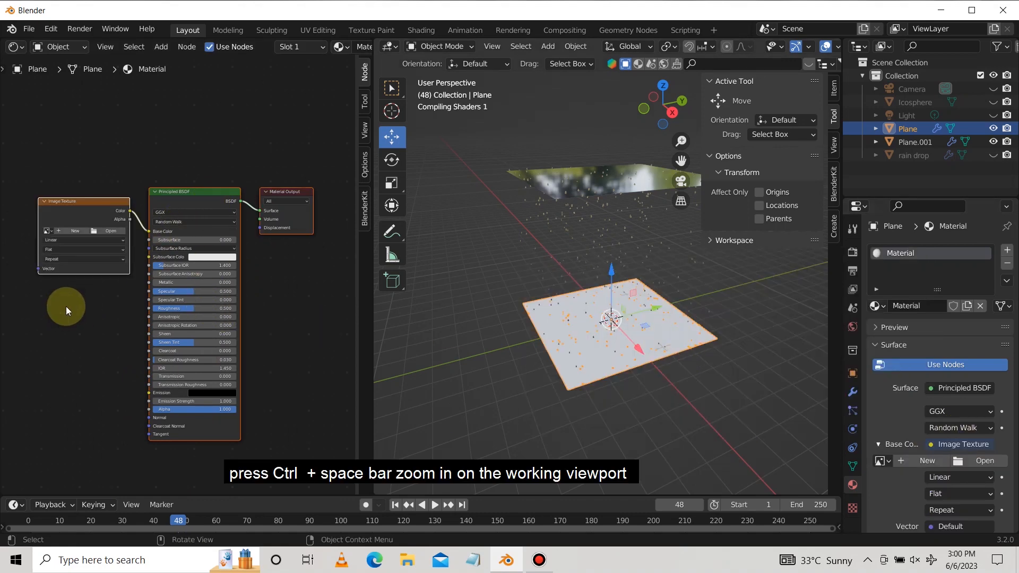
key(ctrl+space)
drag(431, 231, 195, 176)
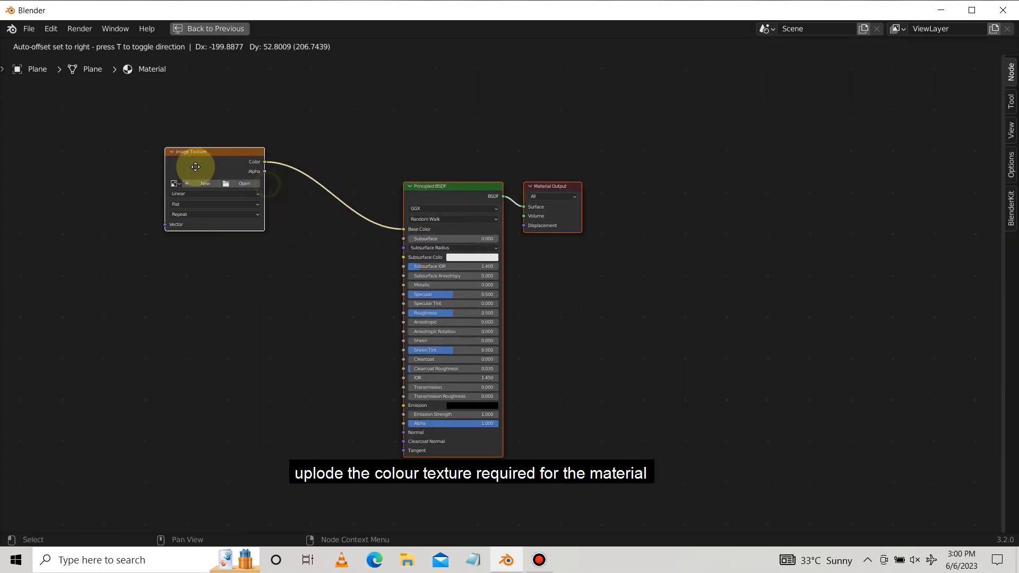
Load DRY_FISH_Albedo.png from the dry-fish-material textures folder into the Image Texture, restore the layout, and deselect the textured ground plane
click(237, 181)
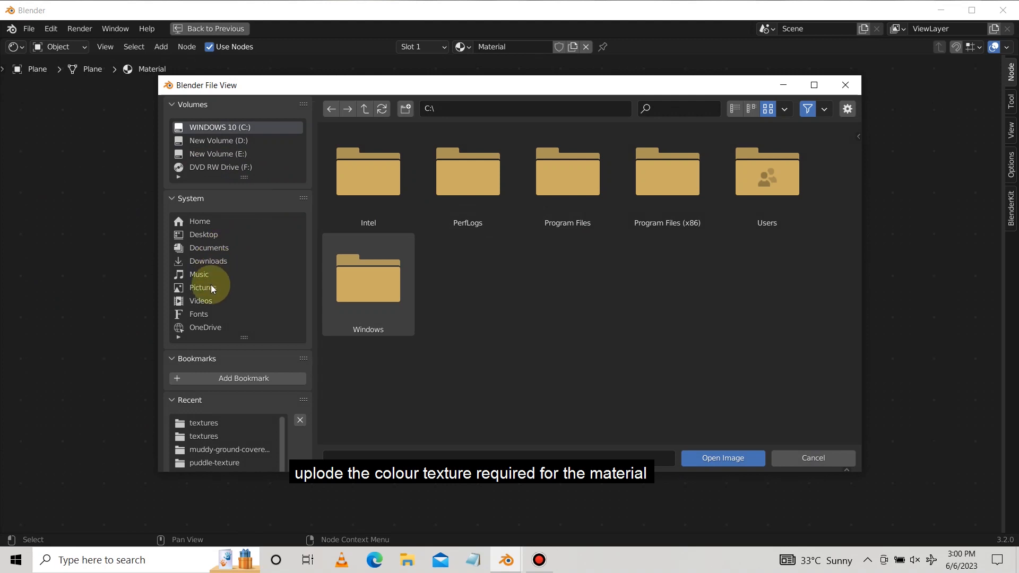
click(201, 287)
double_click(343, 176)
double_click(342, 176)
double_click(343, 176)
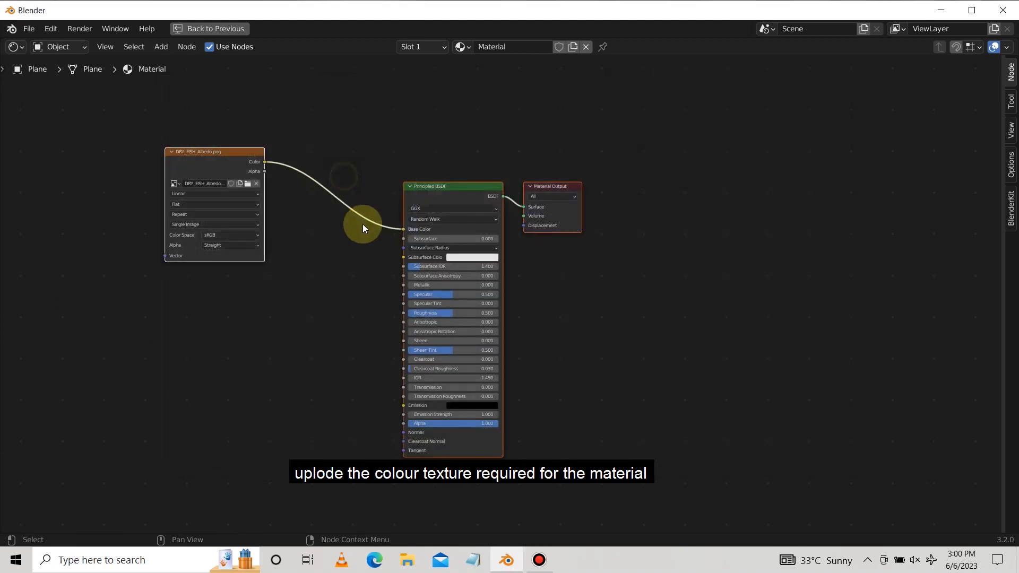
key(ctrl+space)
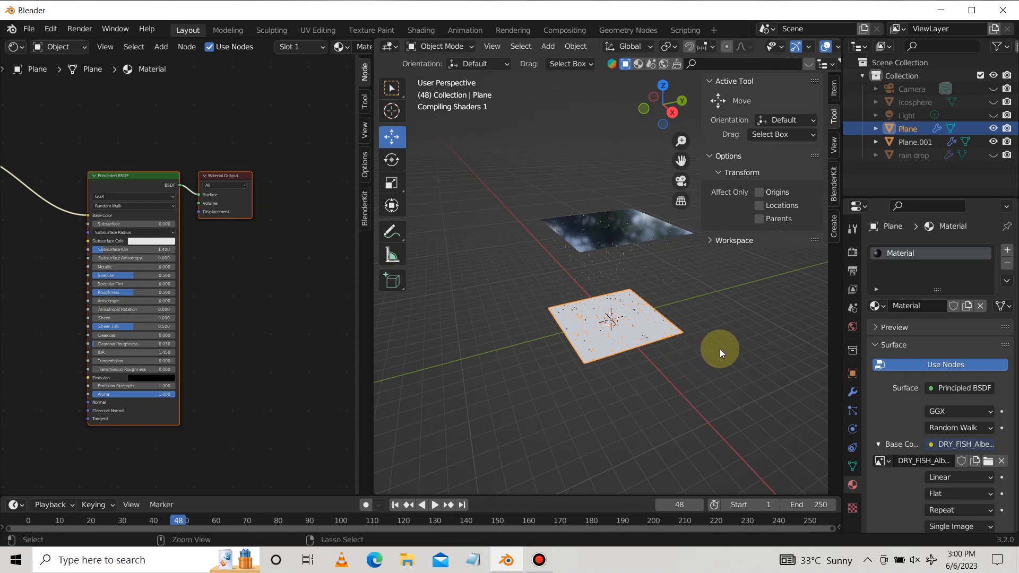
scroll(720, 348, up, 5)
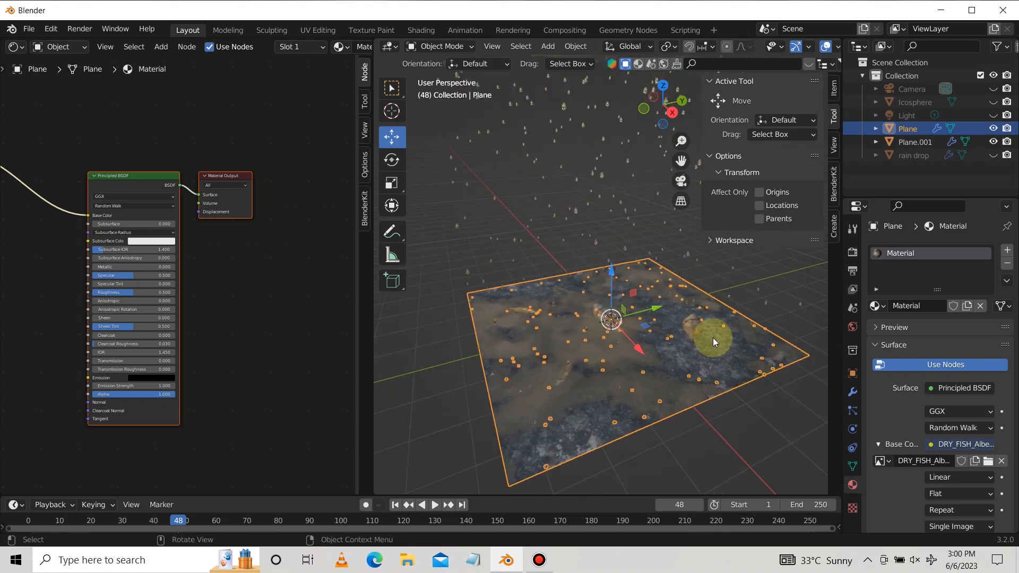
click(757, 283)
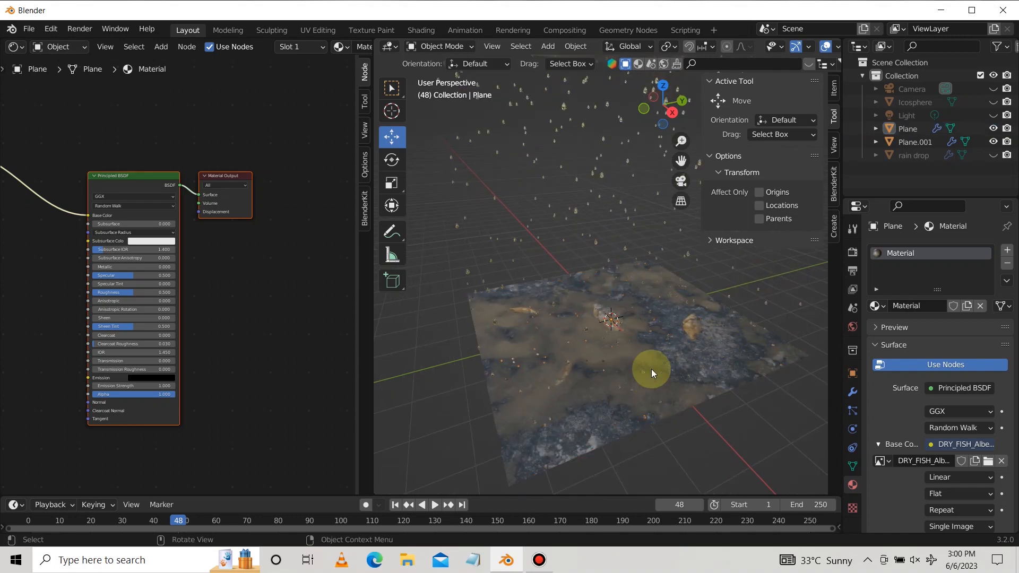
Duplicate the albedo Image Texture node three times, placing two below the original and one beyond the Principled BSDF, and move Material Output farther out
scroll(258, 342, down, 3)
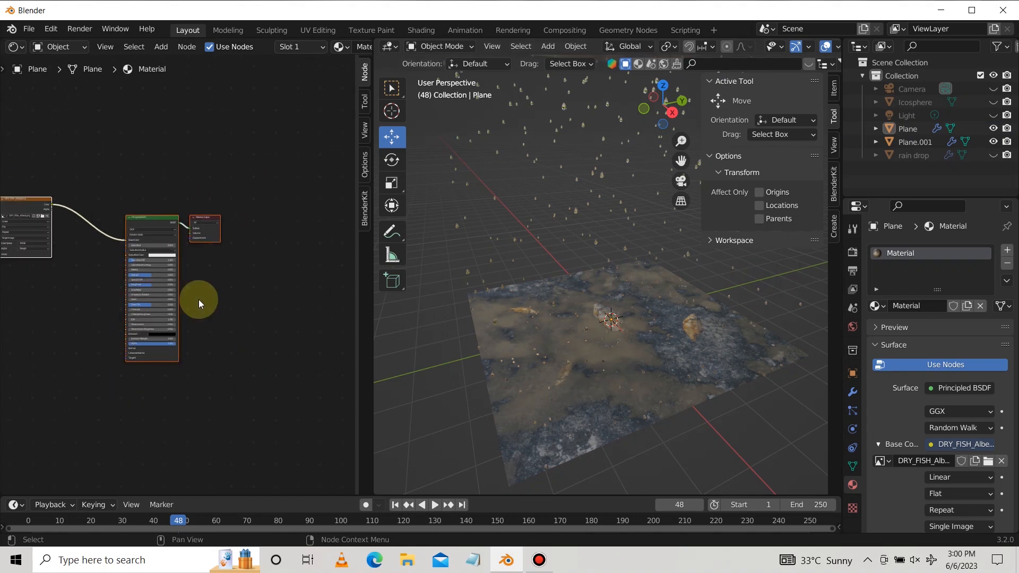
key(ctrl+d)
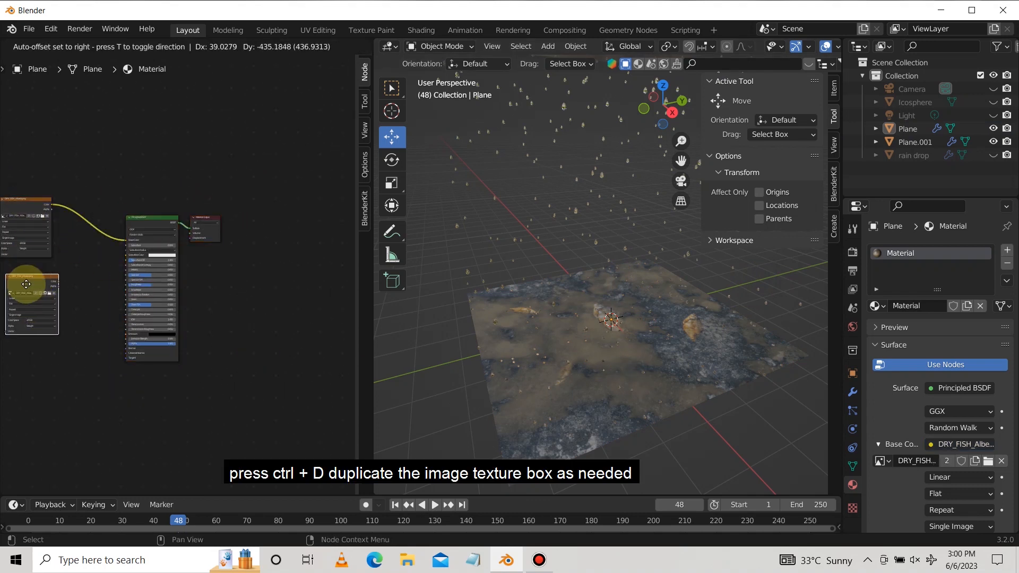
click(26, 285)
key(ctrl+d)
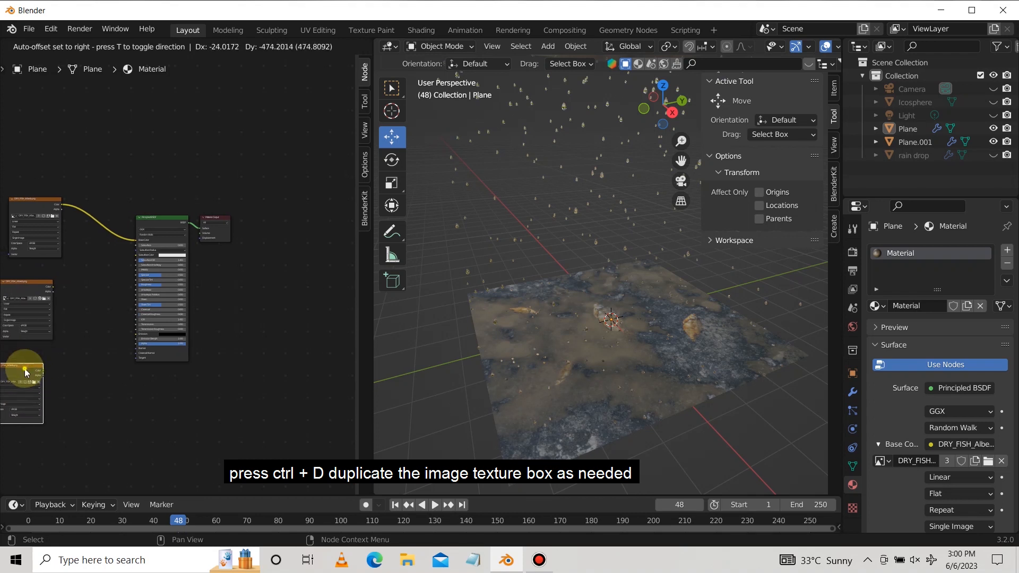
click(40, 365)
key(ctrl+d)
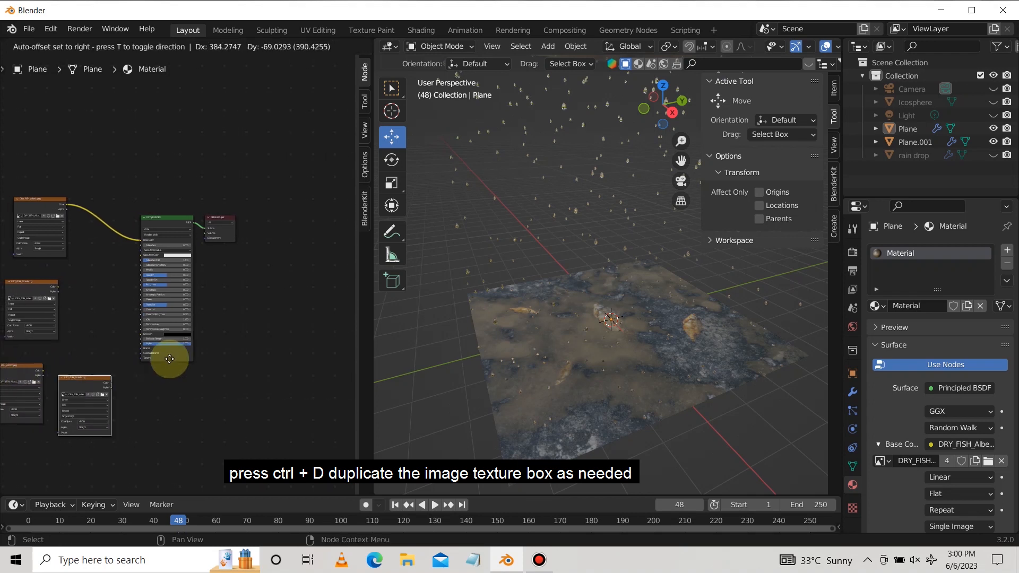
click(249, 282)
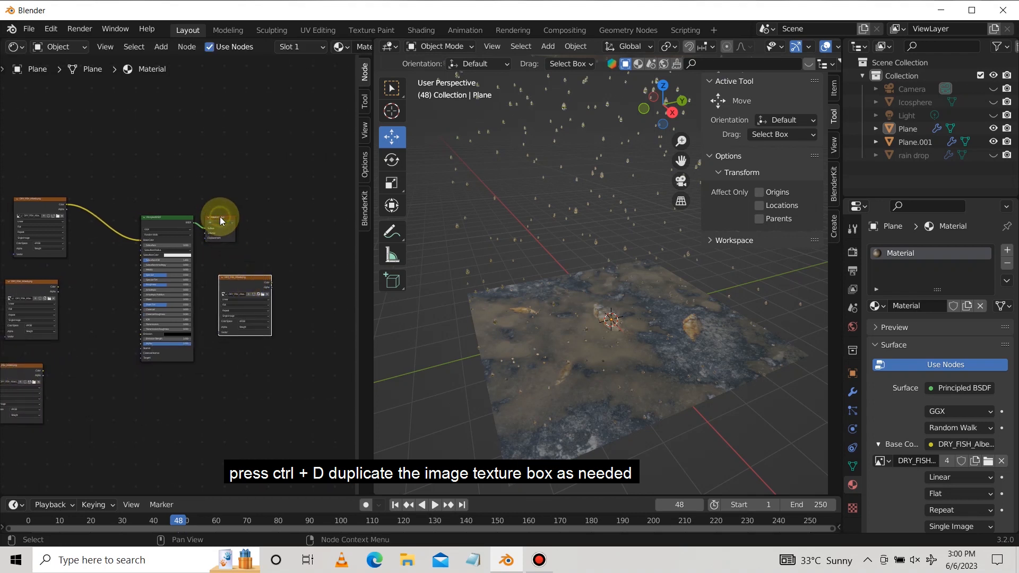
drag(220, 217, 282, 214)
Maximize the Shader Editor and add a Normal Map node between the lowest Image Texture and the Principled BSDF
key(ctrl+space)
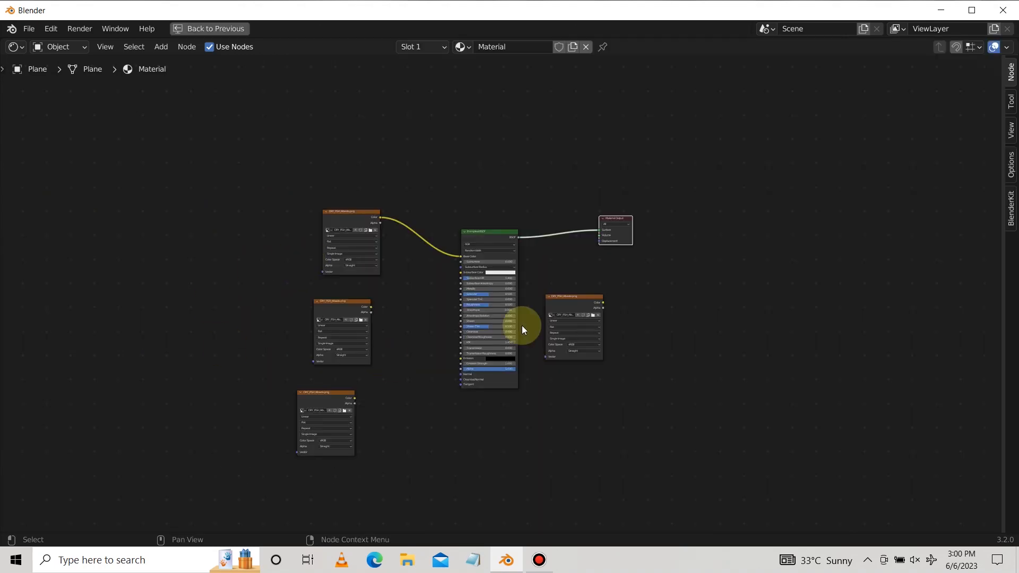
scroll(428, 388, up, 3)
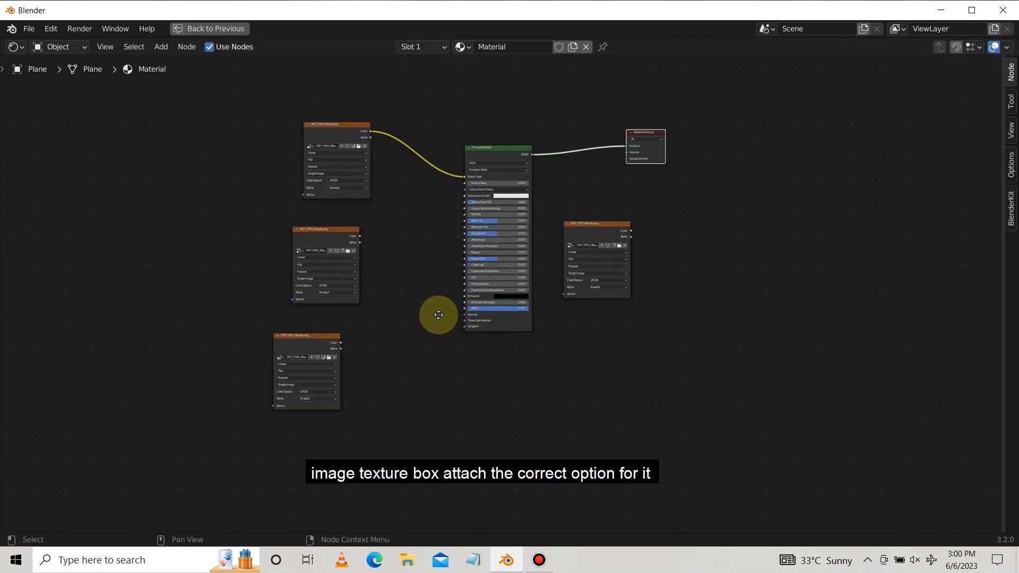
drag(327, 265, 459, 266)
key(Escape)
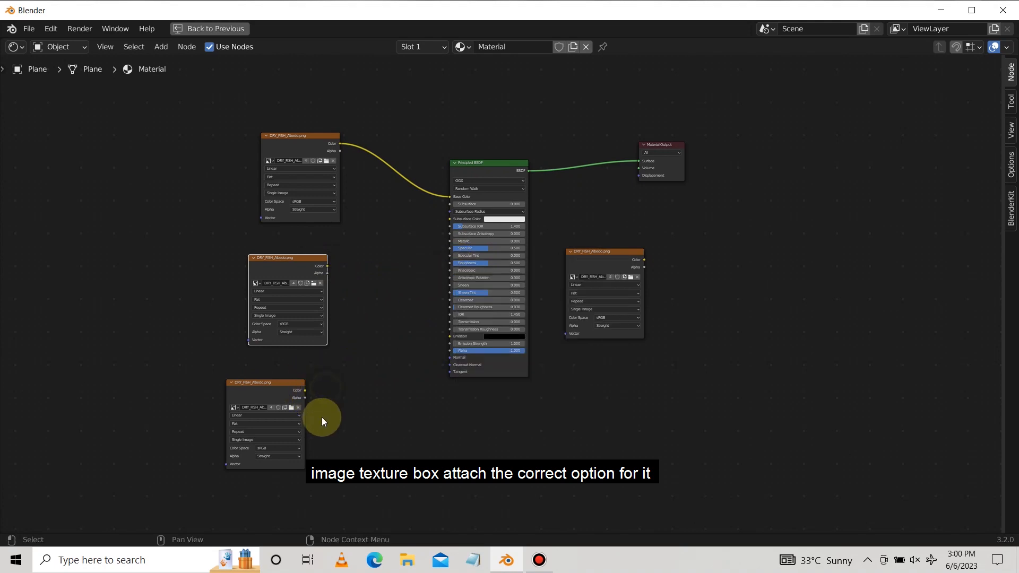
key(shift+a)
click(305, 393)
text(normal)
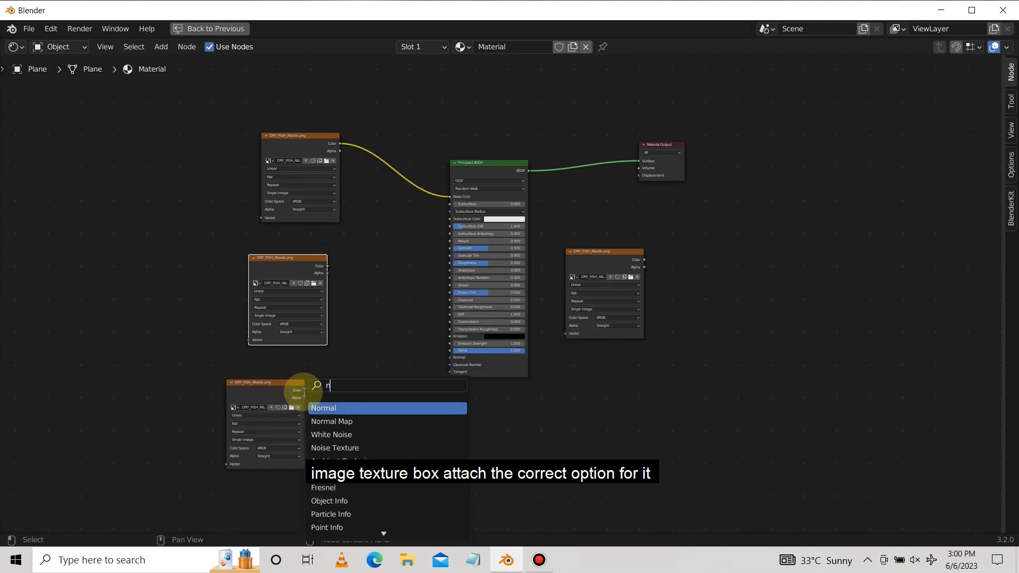
click(312, 420)
click(380, 388)
scroll(363, 447, up, 1)
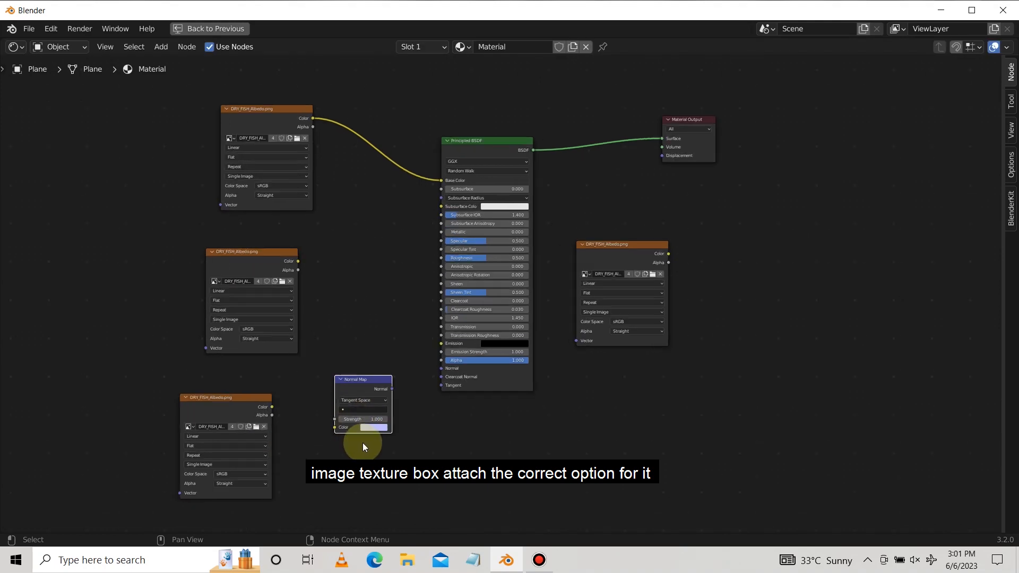
Connect the three duplicated textures: the lowest through Normal Map to Normal, the one near Material Output to Displacement, the remaining one to Roughness
drag(272, 407, 335, 427)
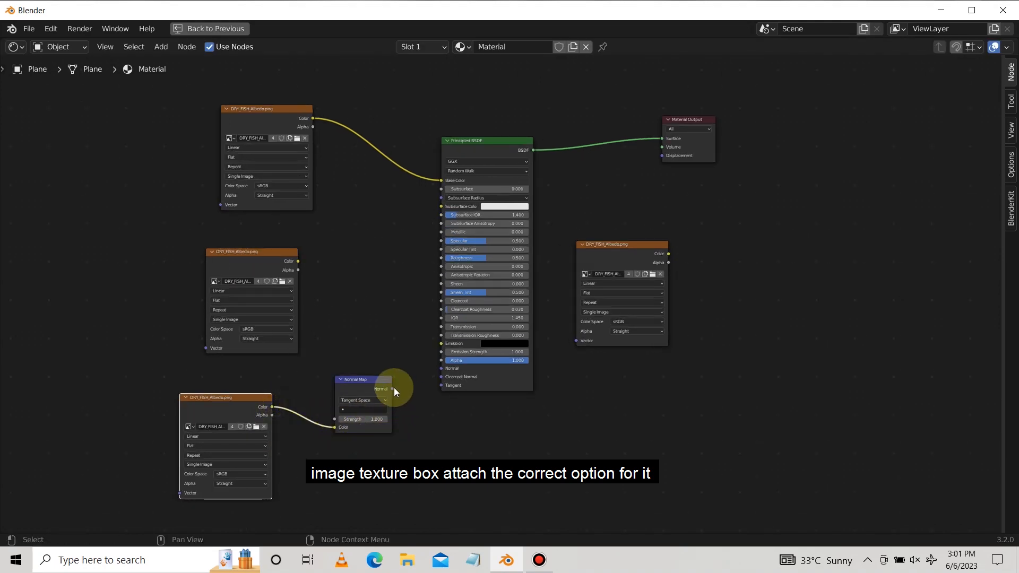
drag(392, 389, 443, 368)
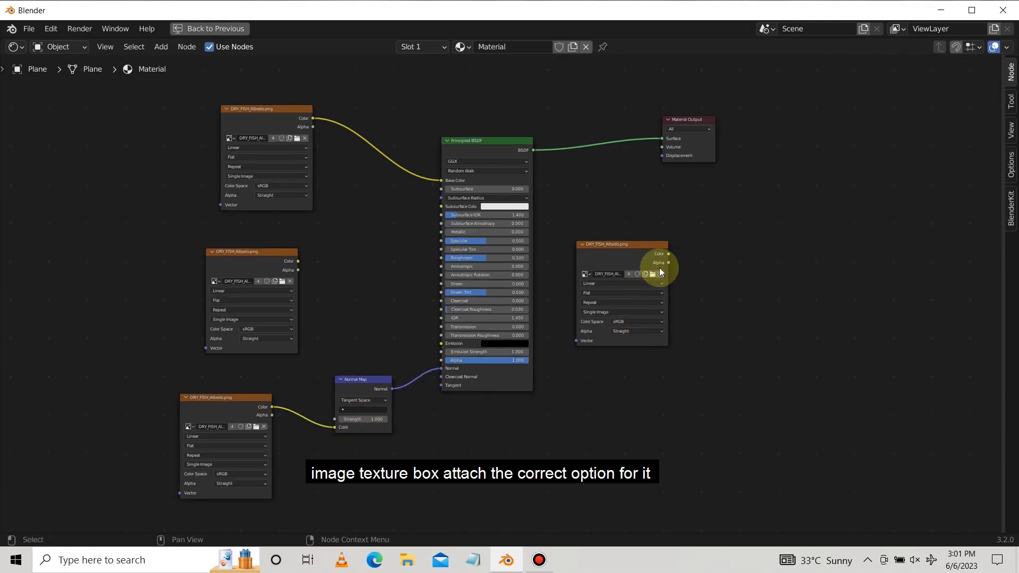
drag(668, 254, 662, 155)
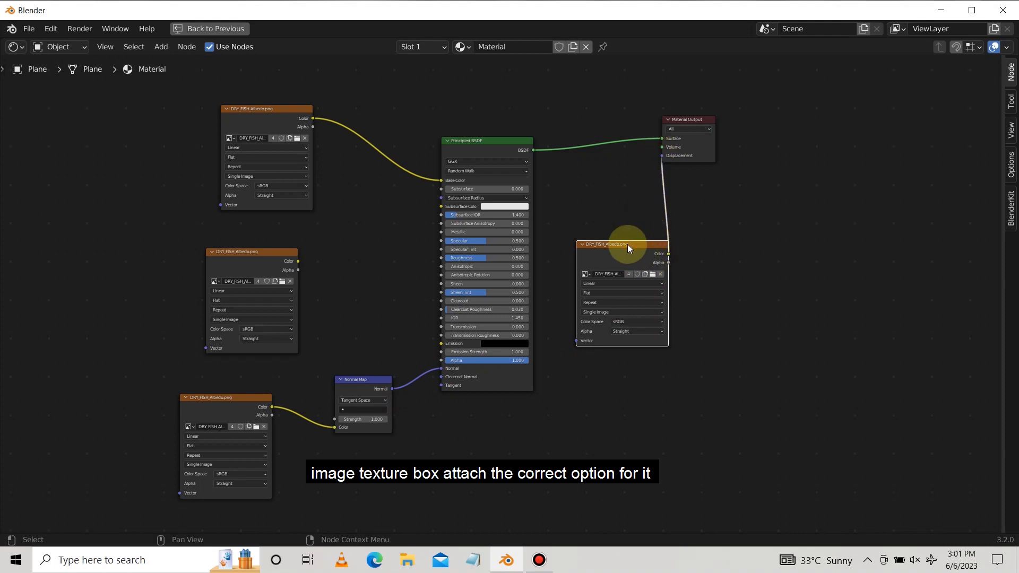
drag(626, 245, 607, 227)
drag(297, 261, 441, 258)
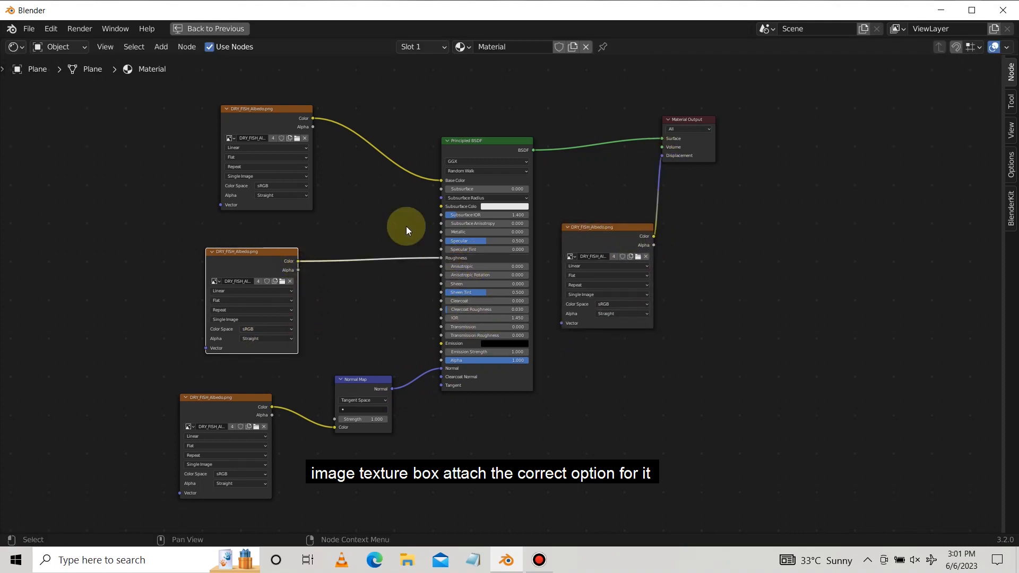
Load the DRY_FISH Roughness, Normal and Displacement images into the Image Texture nodes feeding those inputs
click(283, 280)
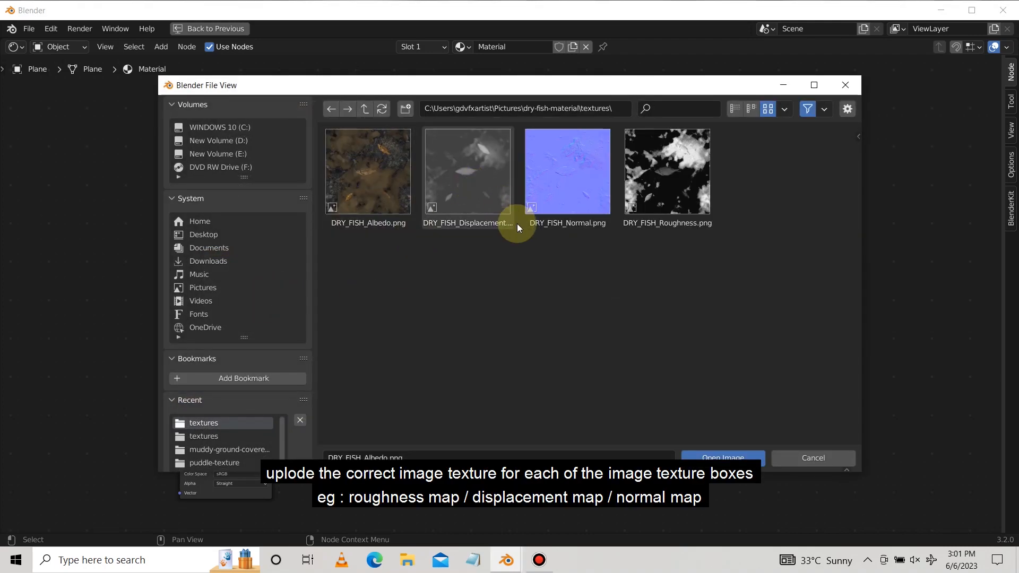
double_click(644, 200)
click(257, 426)
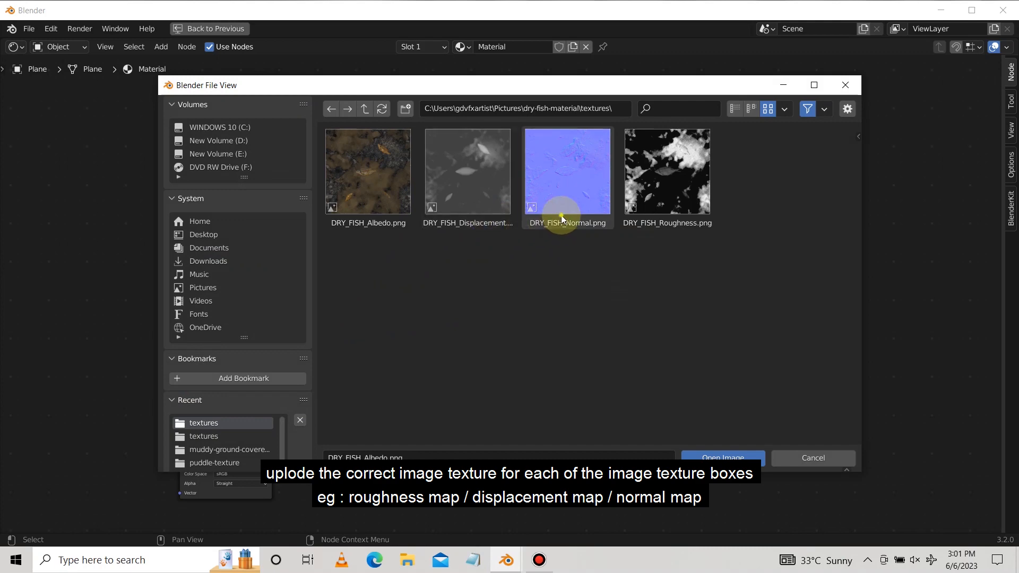
double_click(563, 219)
click(638, 257)
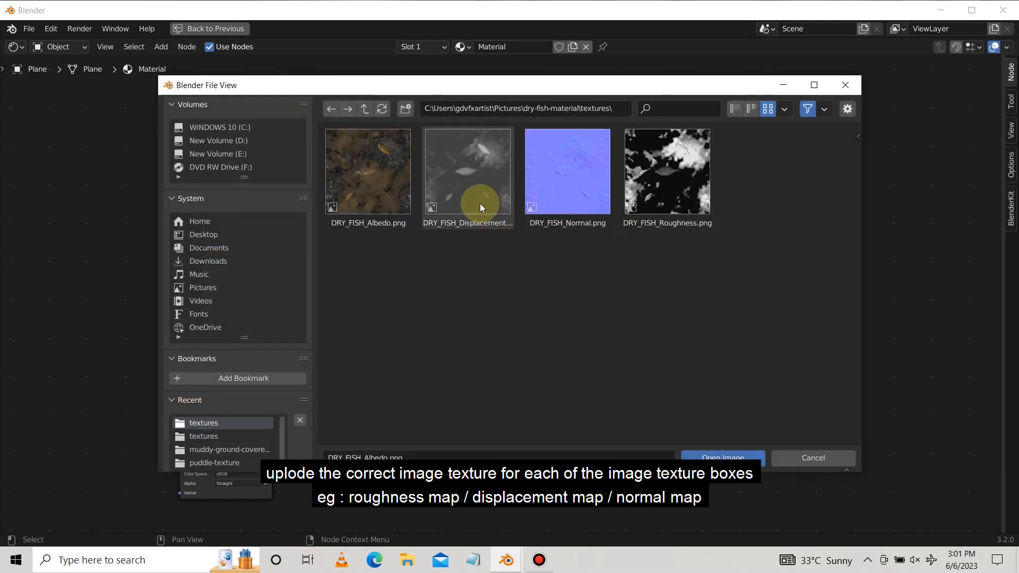
double_click(477, 205)
Set the normal and roughness textures' color space to Non-Color and the Normal Map strength to 5
click(252, 474)
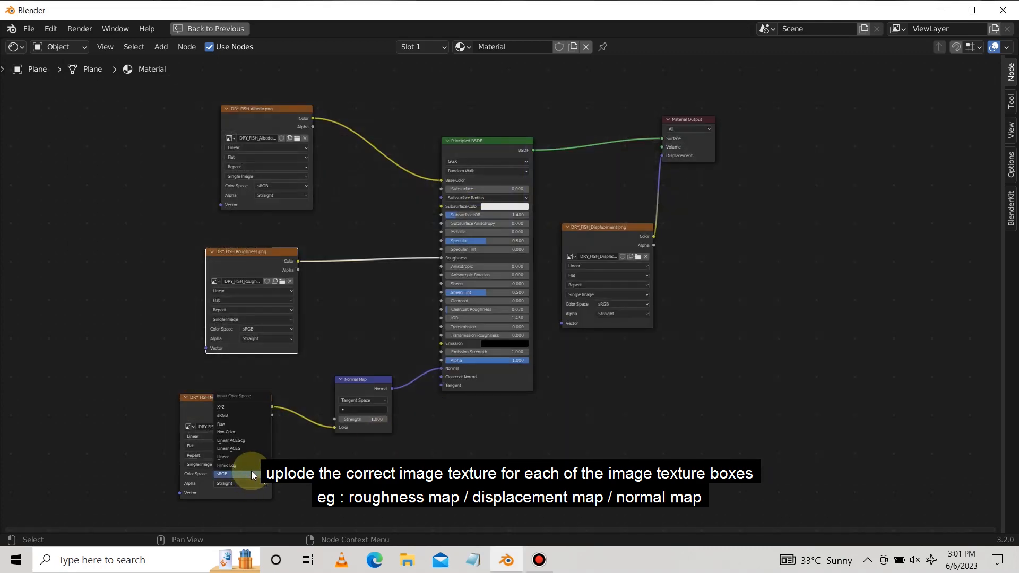
click(253, 432)
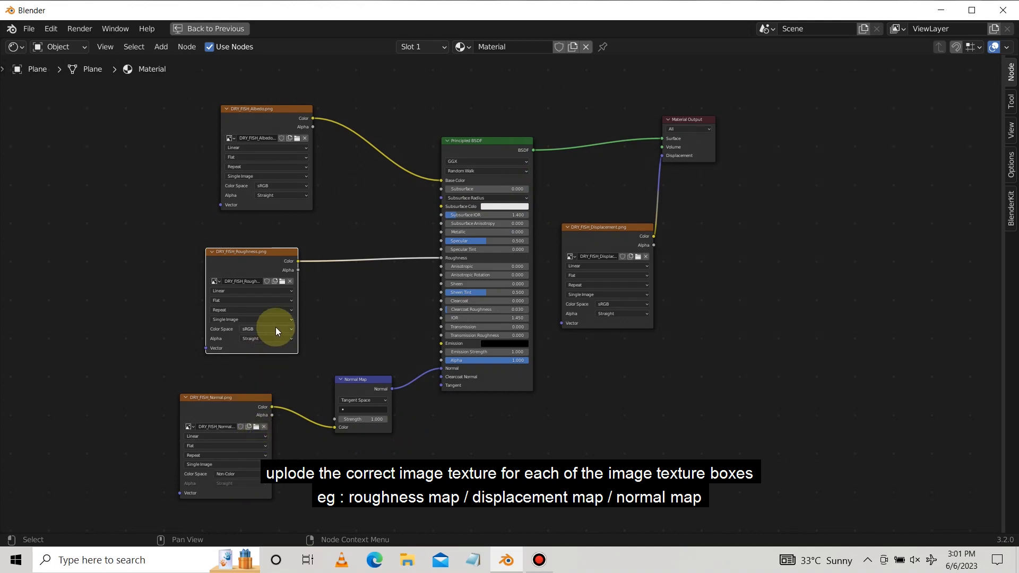
click(277, 329)
click(275, 372)
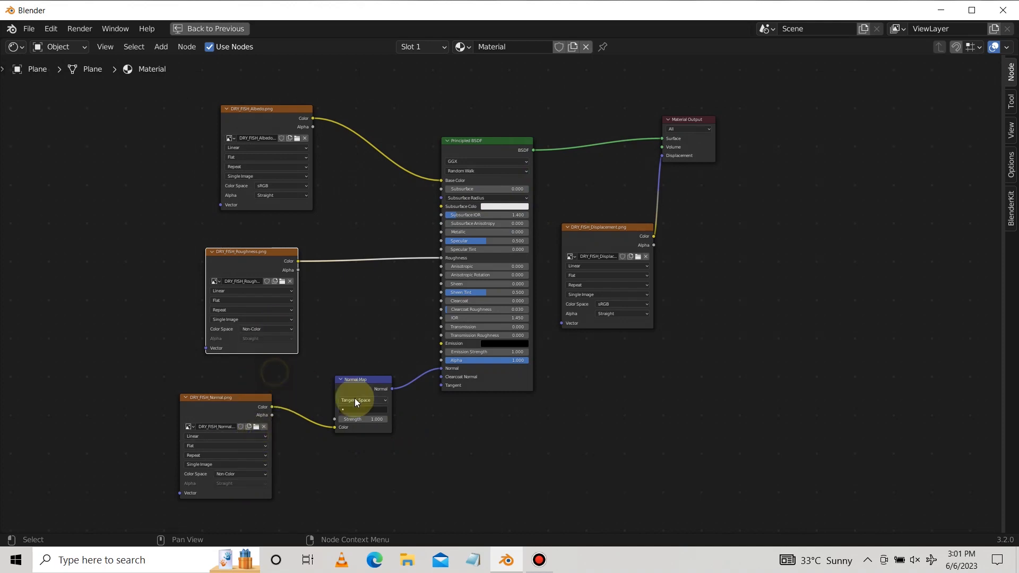
click(536, 422)
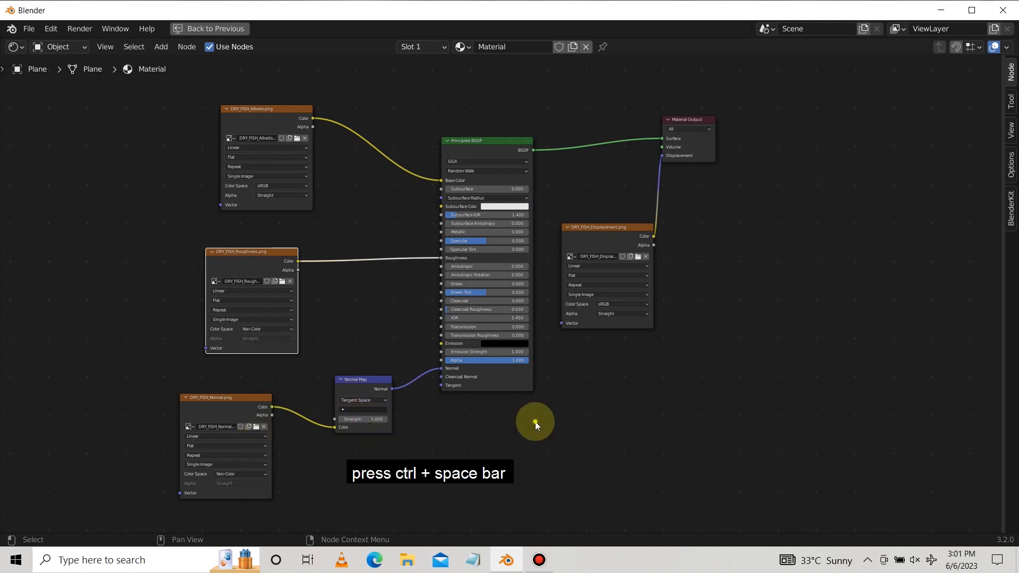
Restore the layout, maximize the 3D viewport, and examine the textured ground plane from several angles
key(ctrl+space)
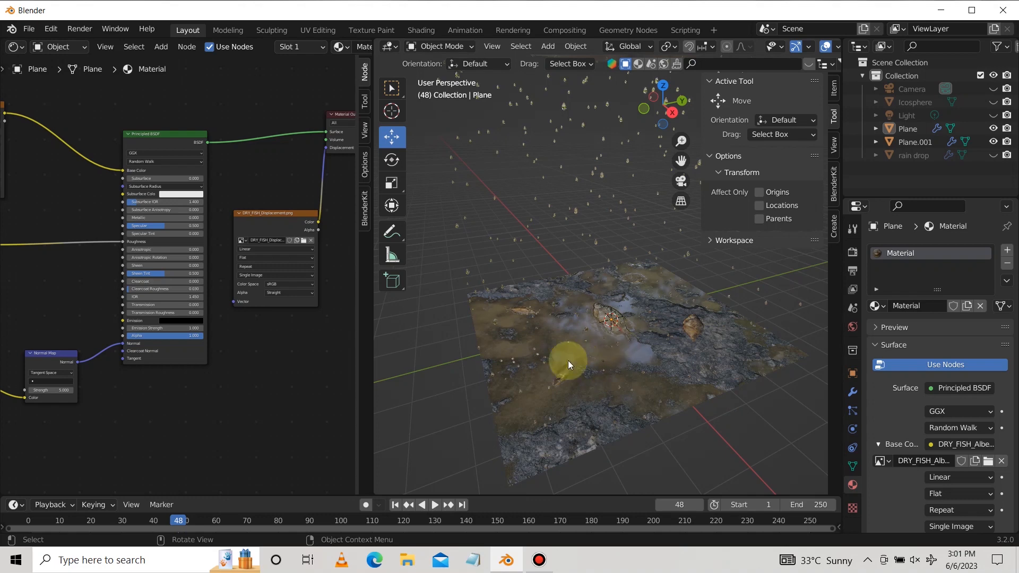
key(ctrl+space)
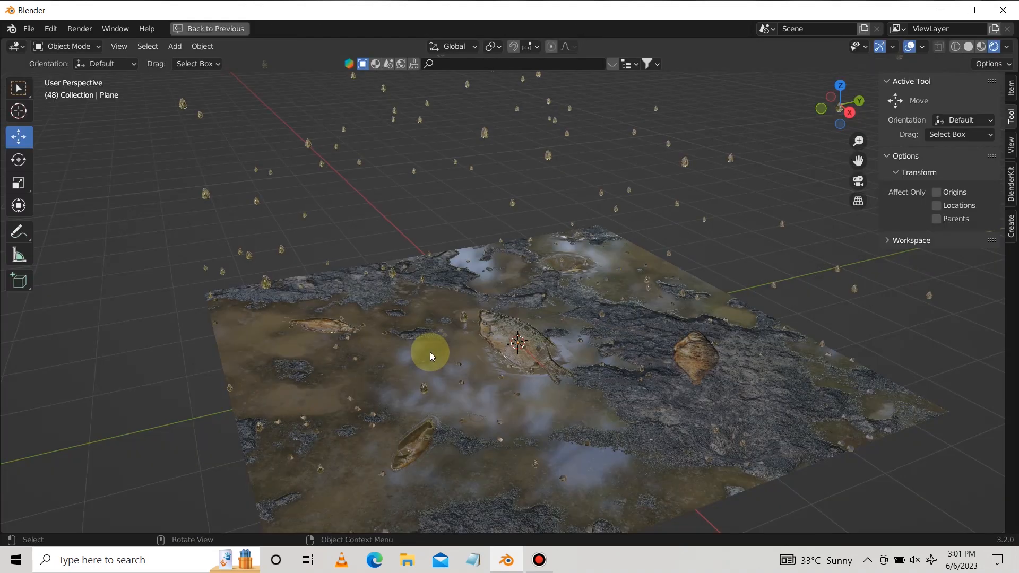
scroll(430, 352, down, 5)
scroll(477, 349, up, 2)
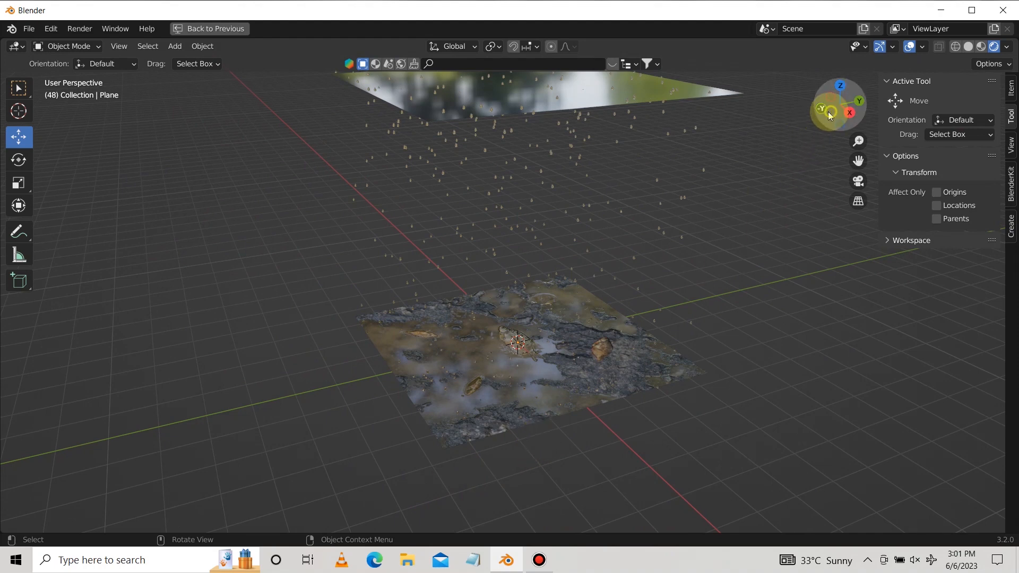
drag(831, 116, 650, 117)
scroll(483, 460, up, 3)
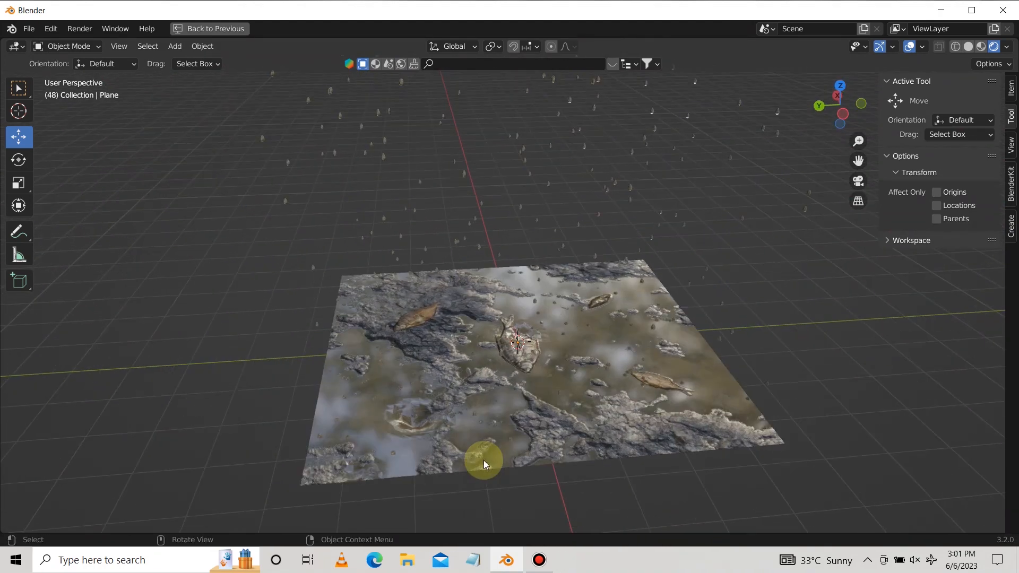
Play the rain animation and examine the rippling ground plane from several angles
key(space)
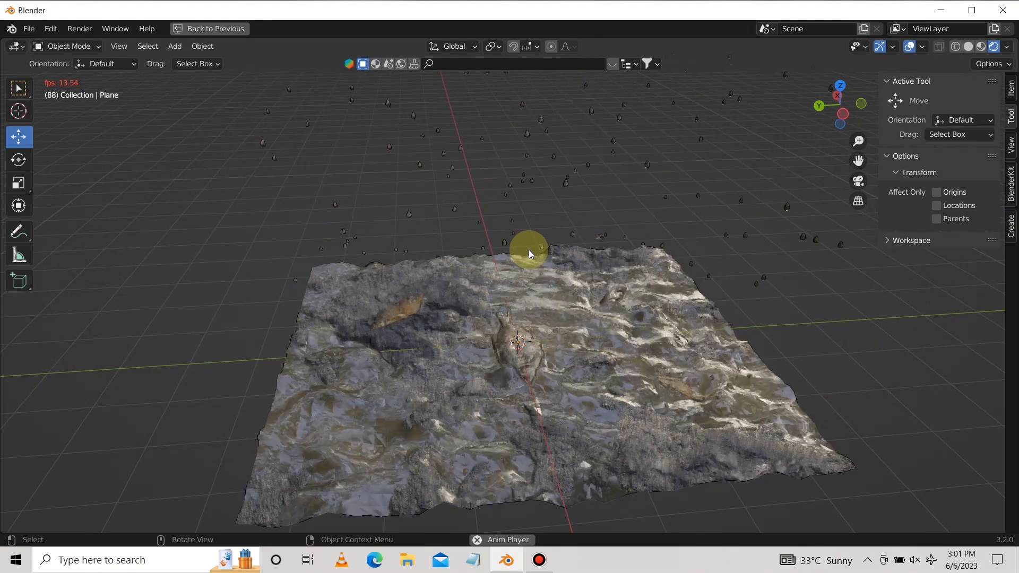
drag(840, 106, 809, 105)
scroll(595, 372, up, 1)
scroll(591, 373, up, 2)
drag(858, 162, 851, 86)
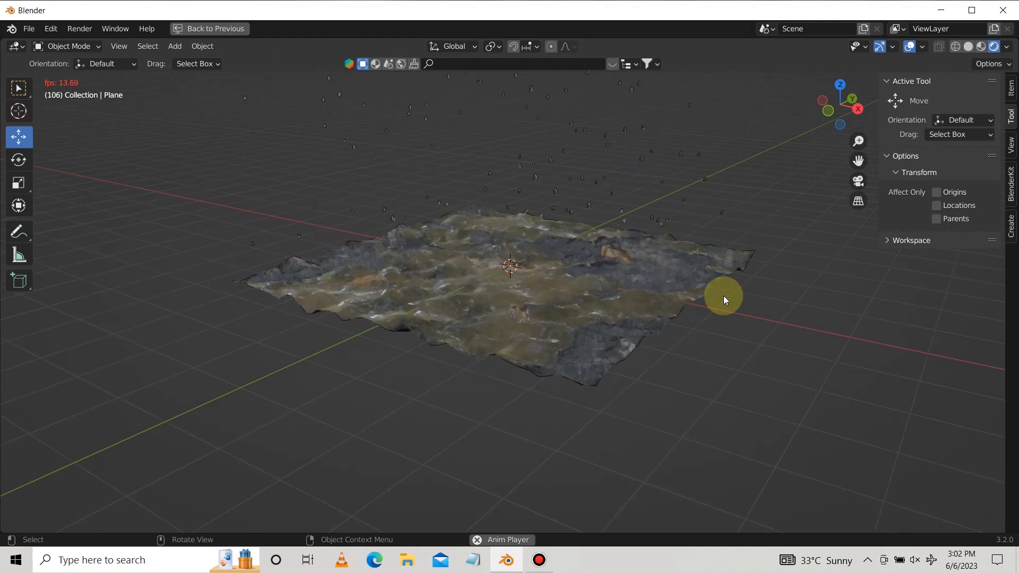
drag(848, 112, 915, 114)
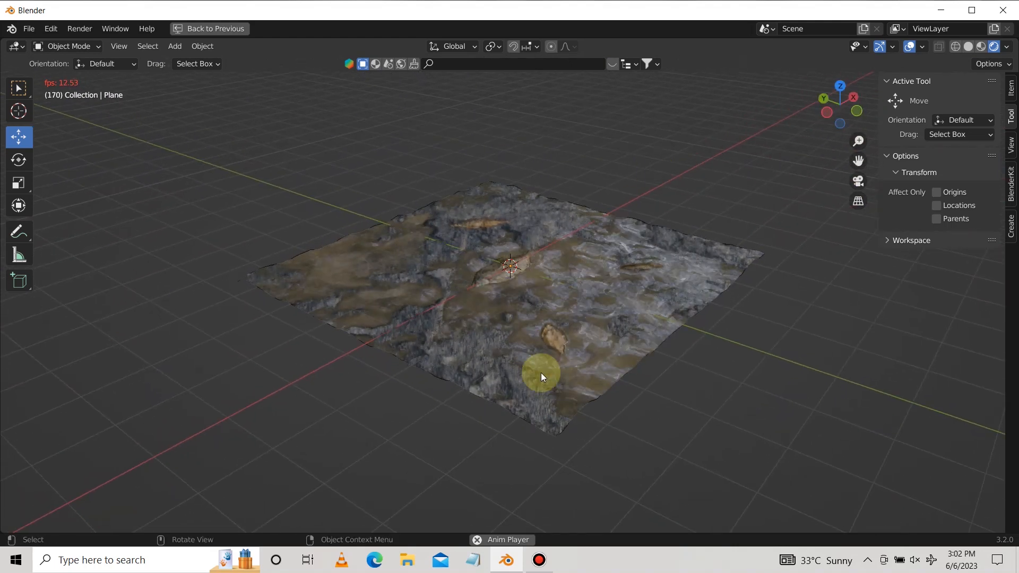
Restore the multi-editor layout with the 3D viewport widened over the Shader Editor, and stop the playback
key(ctrl+space)
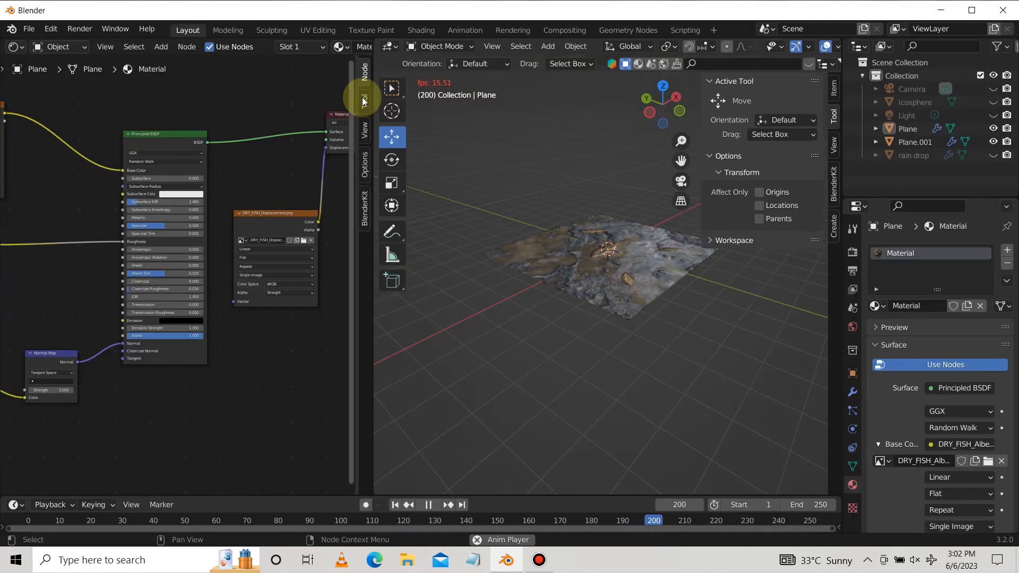
drag(371, 54, 16, 66)
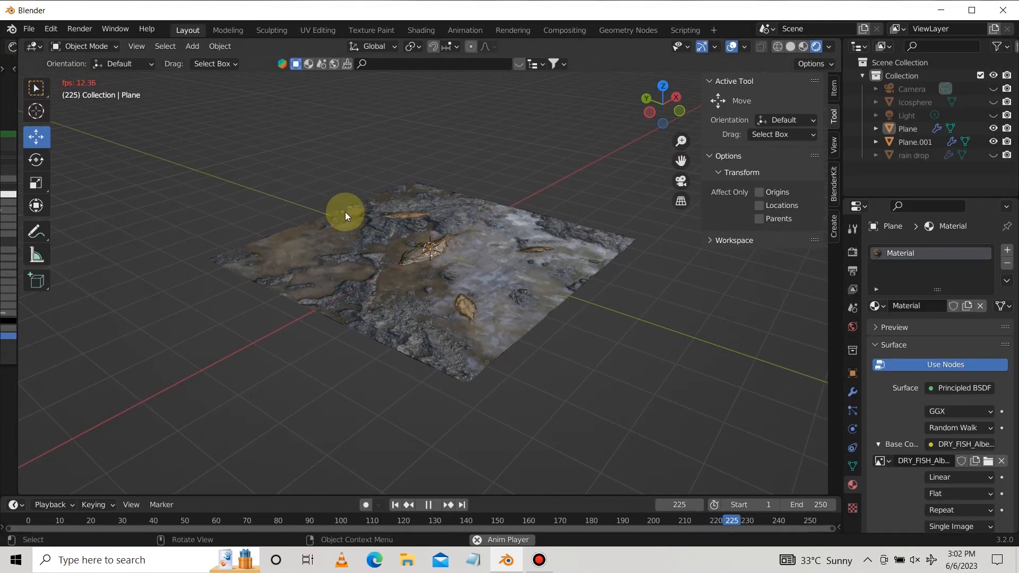
drag(681, 160, 676, 219)
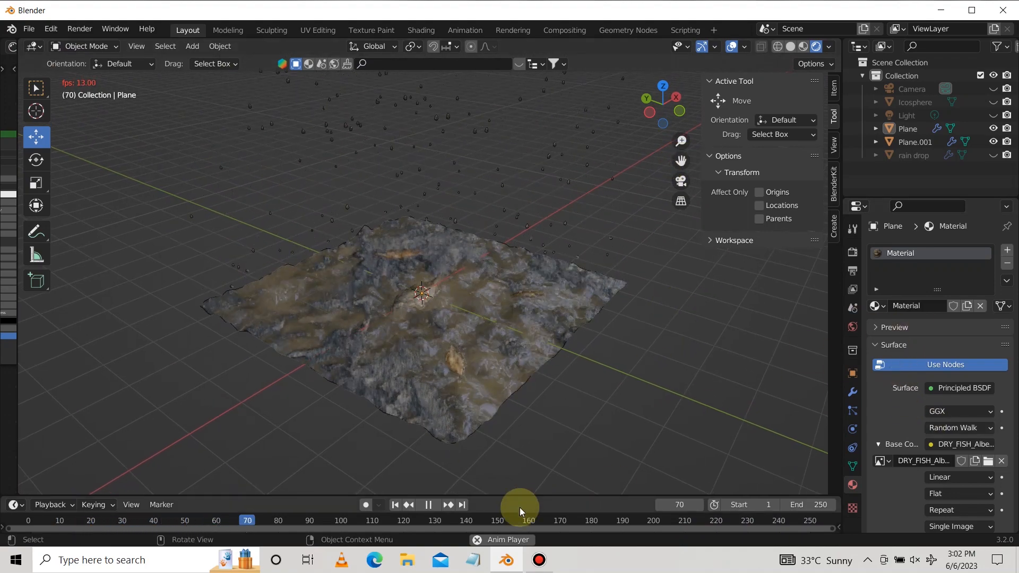
click(432, 504)
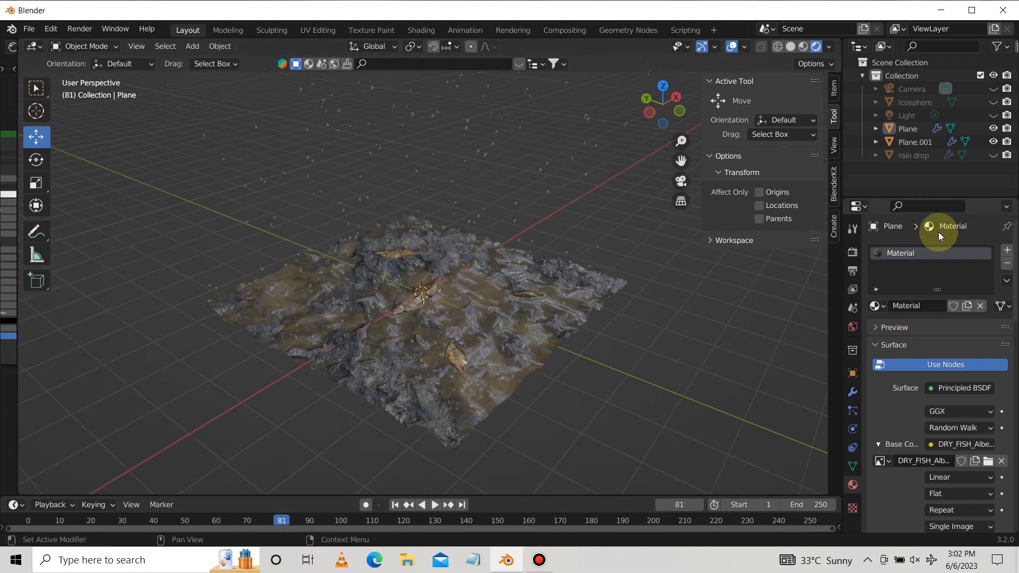
click(918, 158)
scroll(936, 484, down, 5)
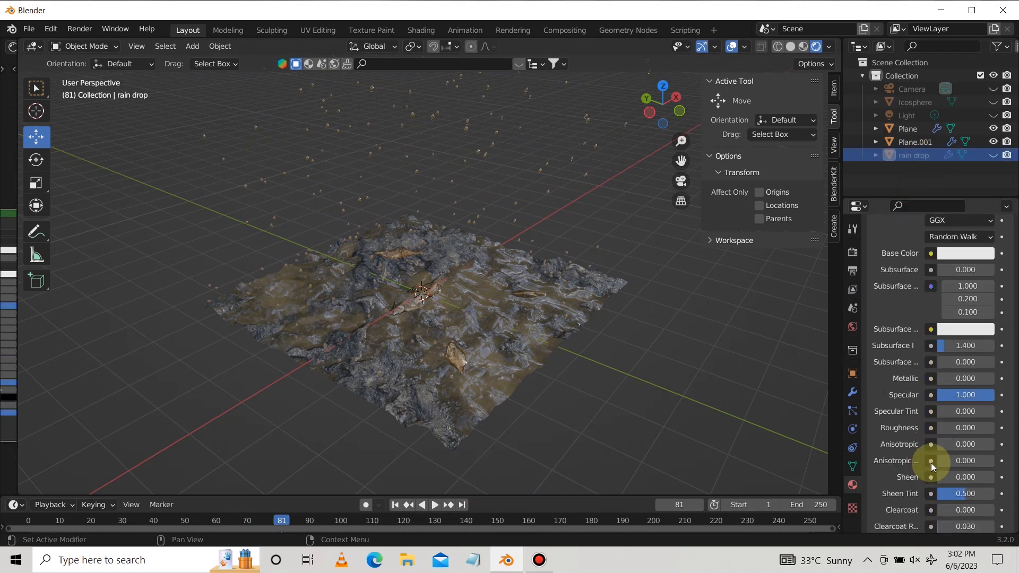
click(852, 326)
click(852, 433)
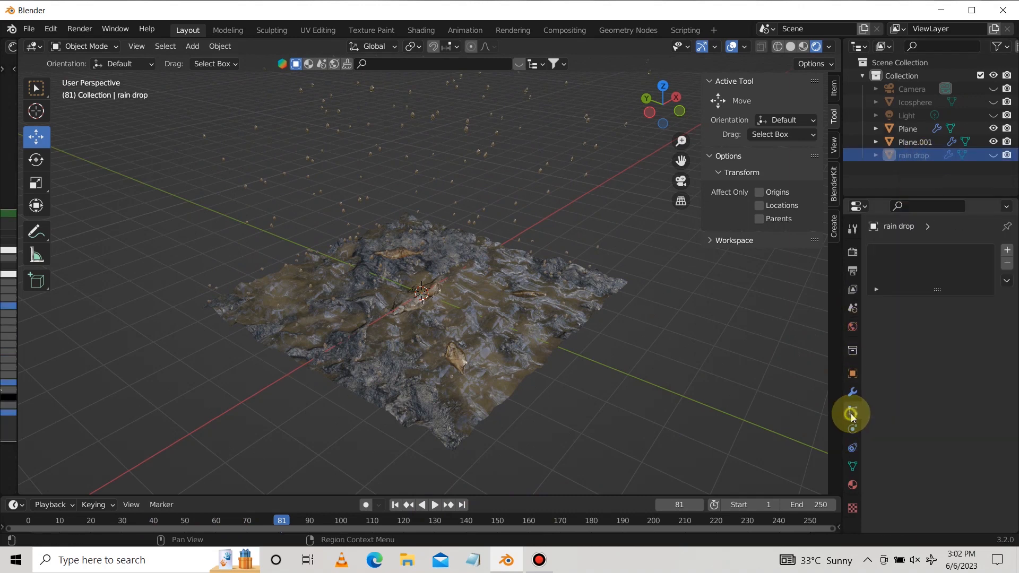
click(857, 392)
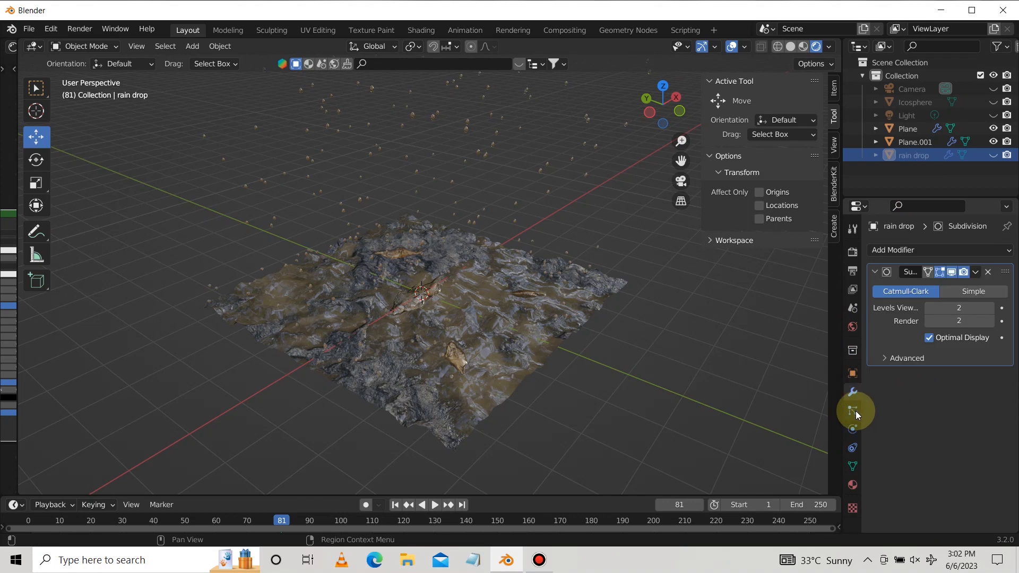
Set the render scale of Plane.001's particle system to 0.035 to shrink the raindrops
click(855, 411)
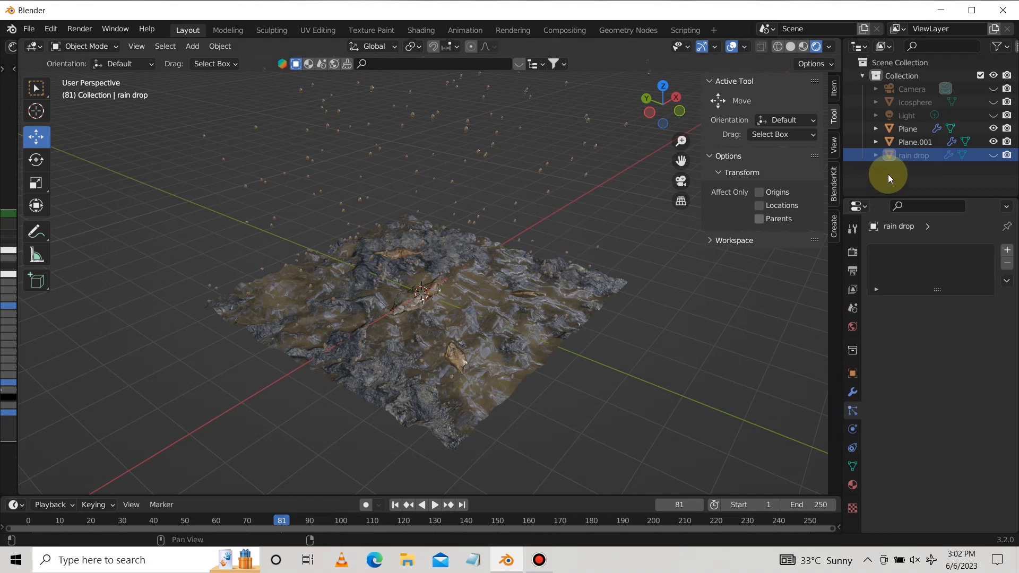
click(916, 142)
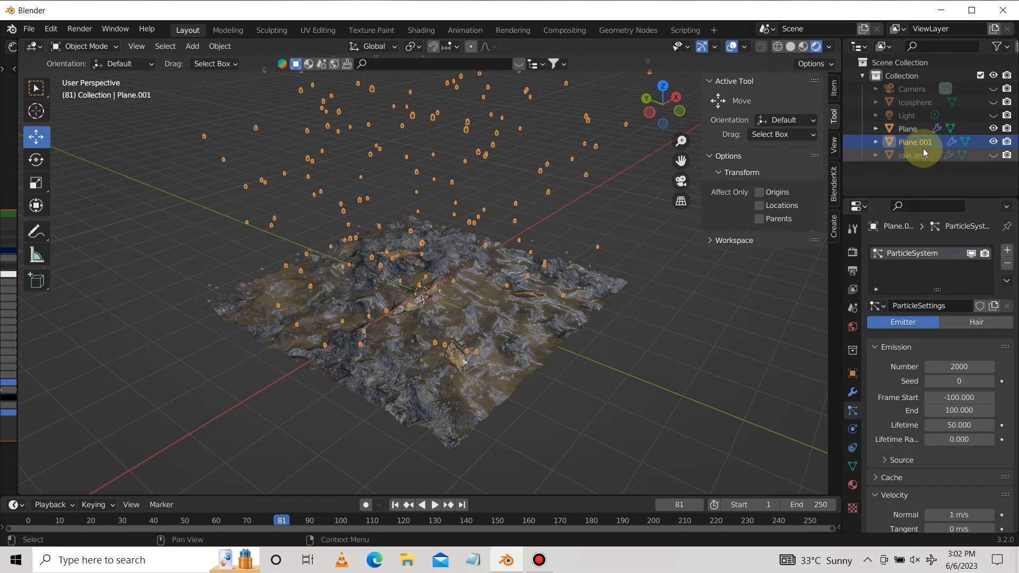
scroll(944, 453, down, 6)
scroll(944, 453, down, 7)
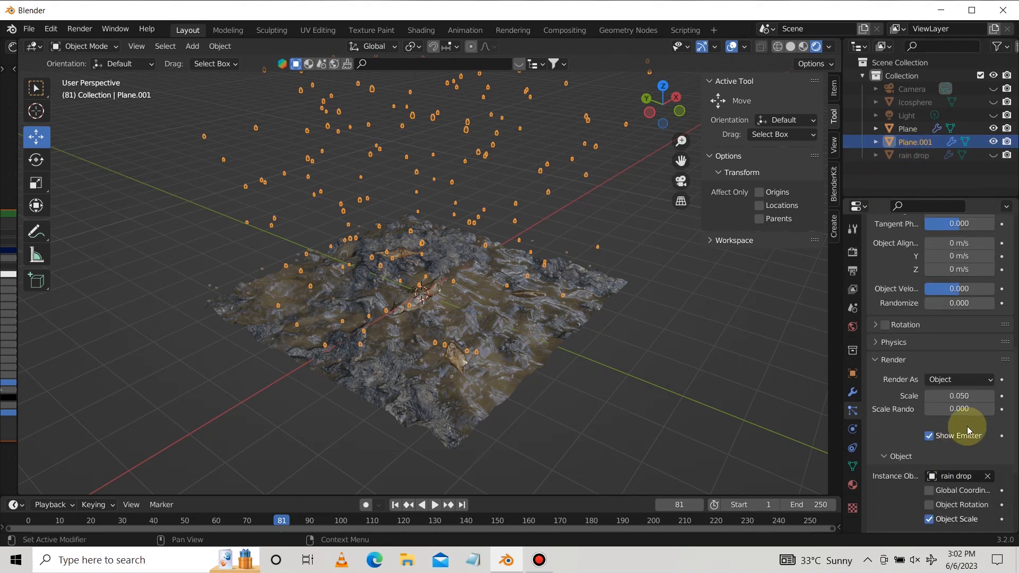
click(965, 393)
text(0.0)
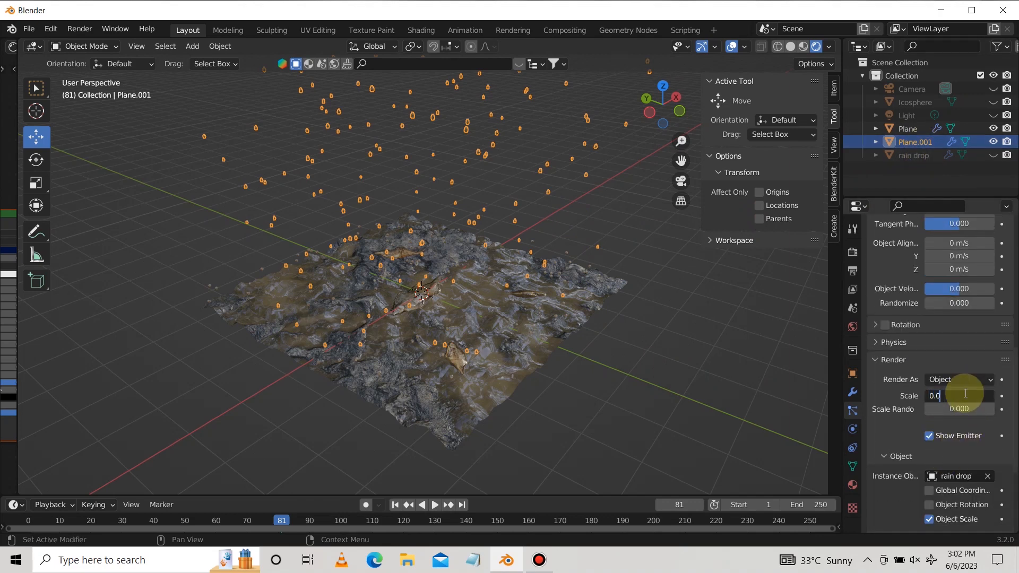
text(35)
key(Return)
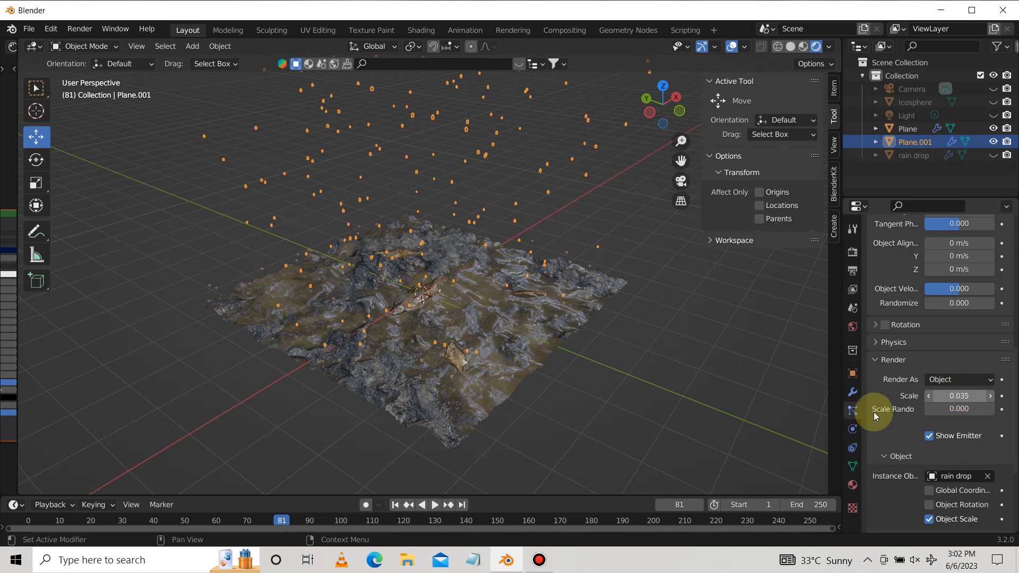
Deselect the emitter plane and briefly play the animation to check the raindrop size
click(705, 426)
click(435, 505)
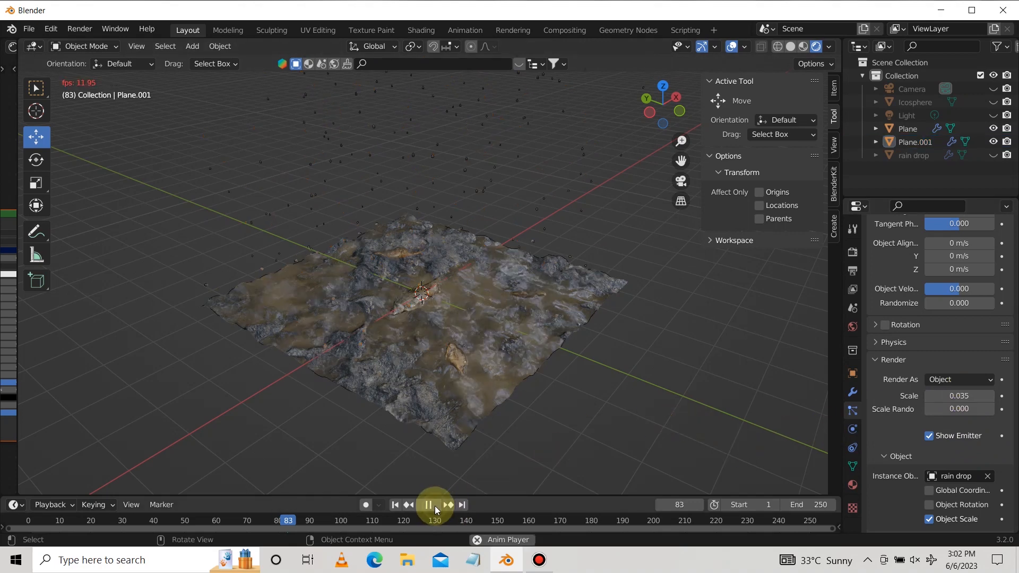
click(429, 505)
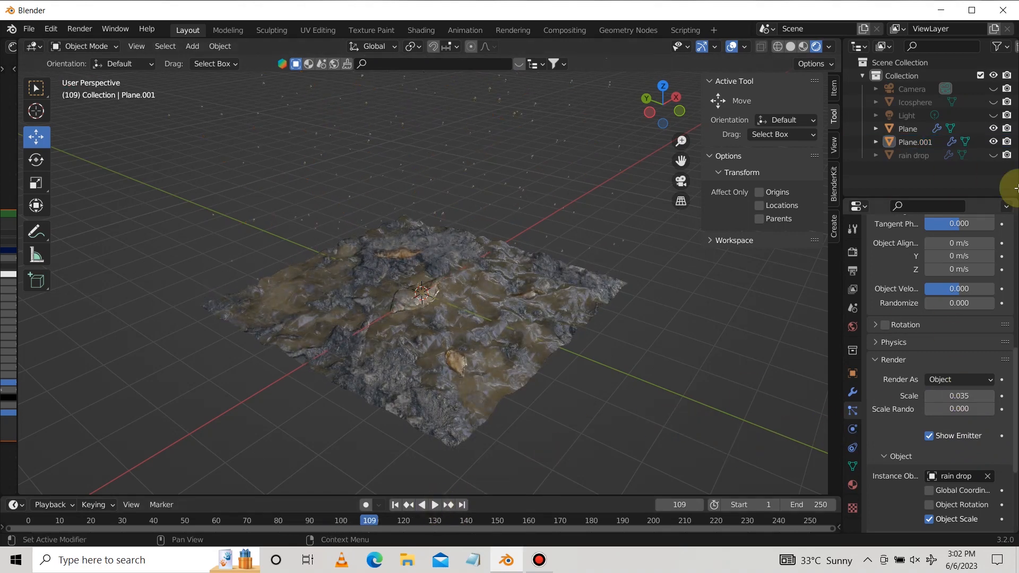
Unhide the Light in the viewport and play the animation to check the lit ground and rain from another angle
click(902, 114)
click(993, 115)
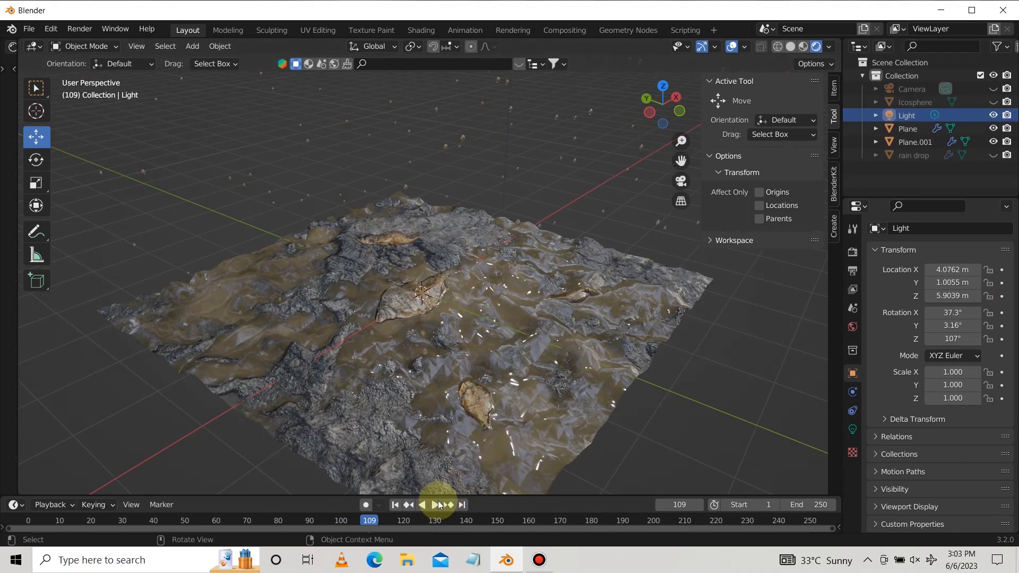
click(437, 505)
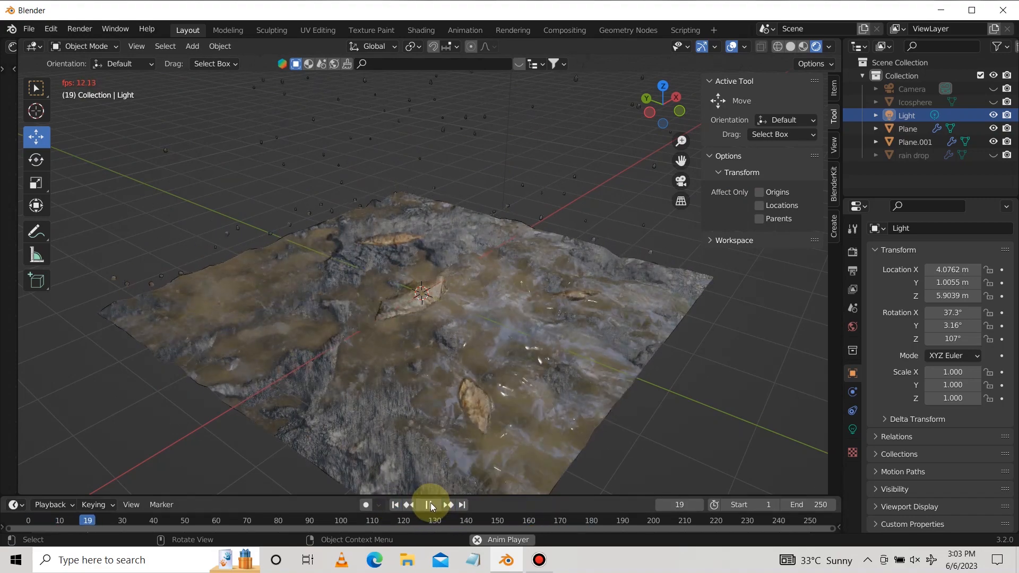
click(430, 505)
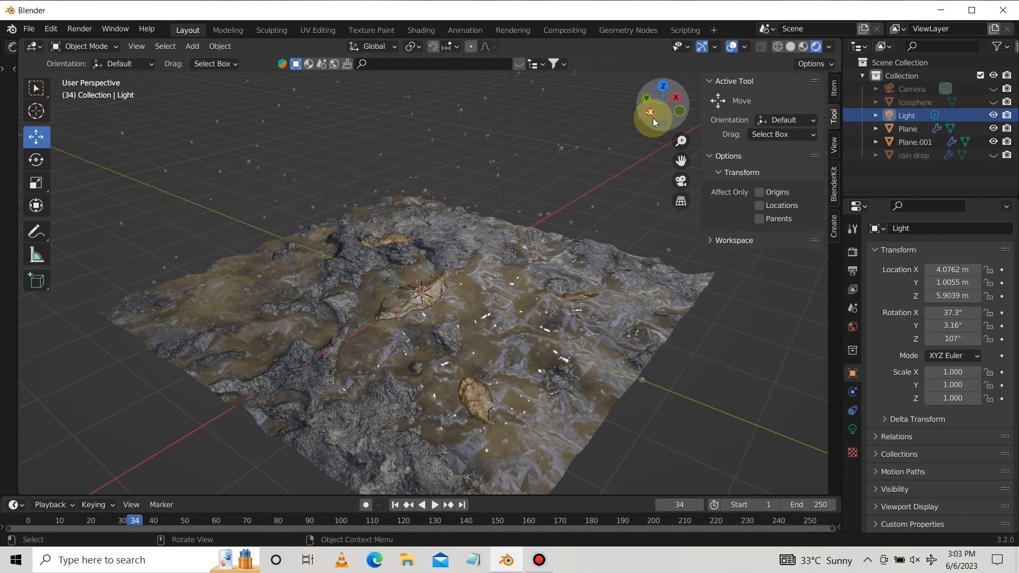
drag(653, 117, 801, 117)
click(460, 219)
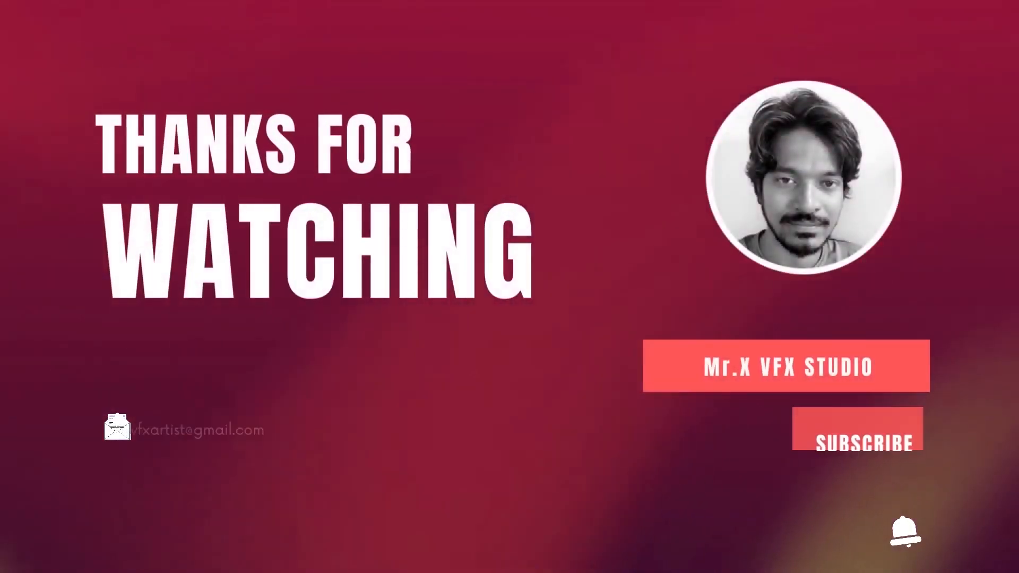